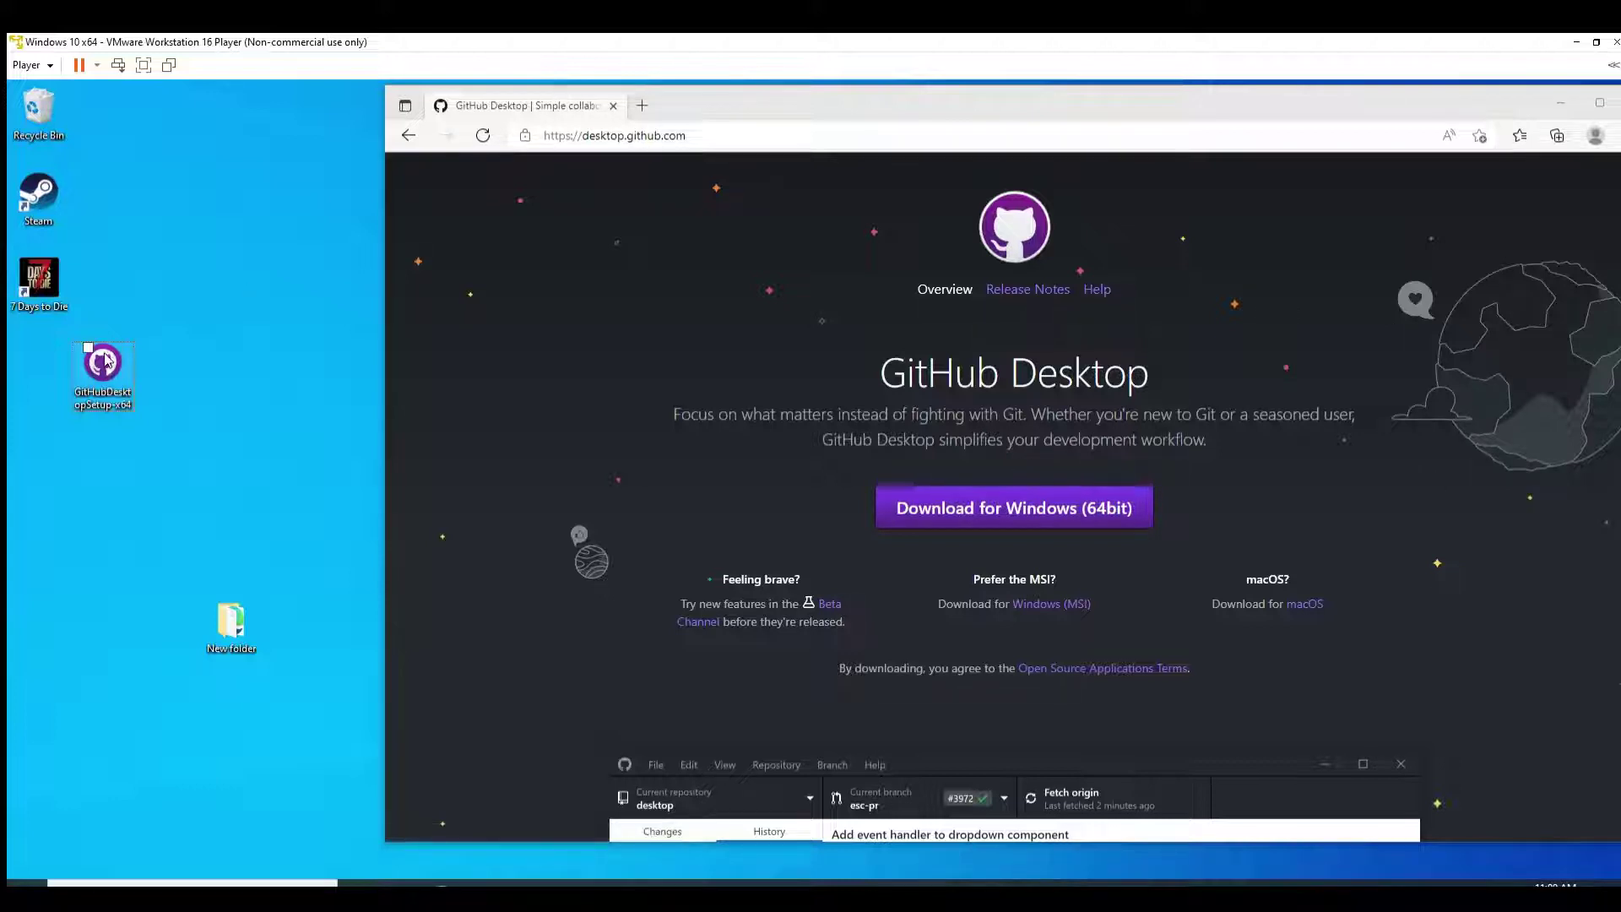
Step: Run the downloaded GitHubDesktopSetup-x64 installer from the desktop
{"action": "double_click", "coordinate": [108, 366]}
Step: Hide Edge and reselect AOO_A20_A5_Stable from GitHub Desktop's repository list
{"action": "left_click", "coordinate": [1548, 88]}
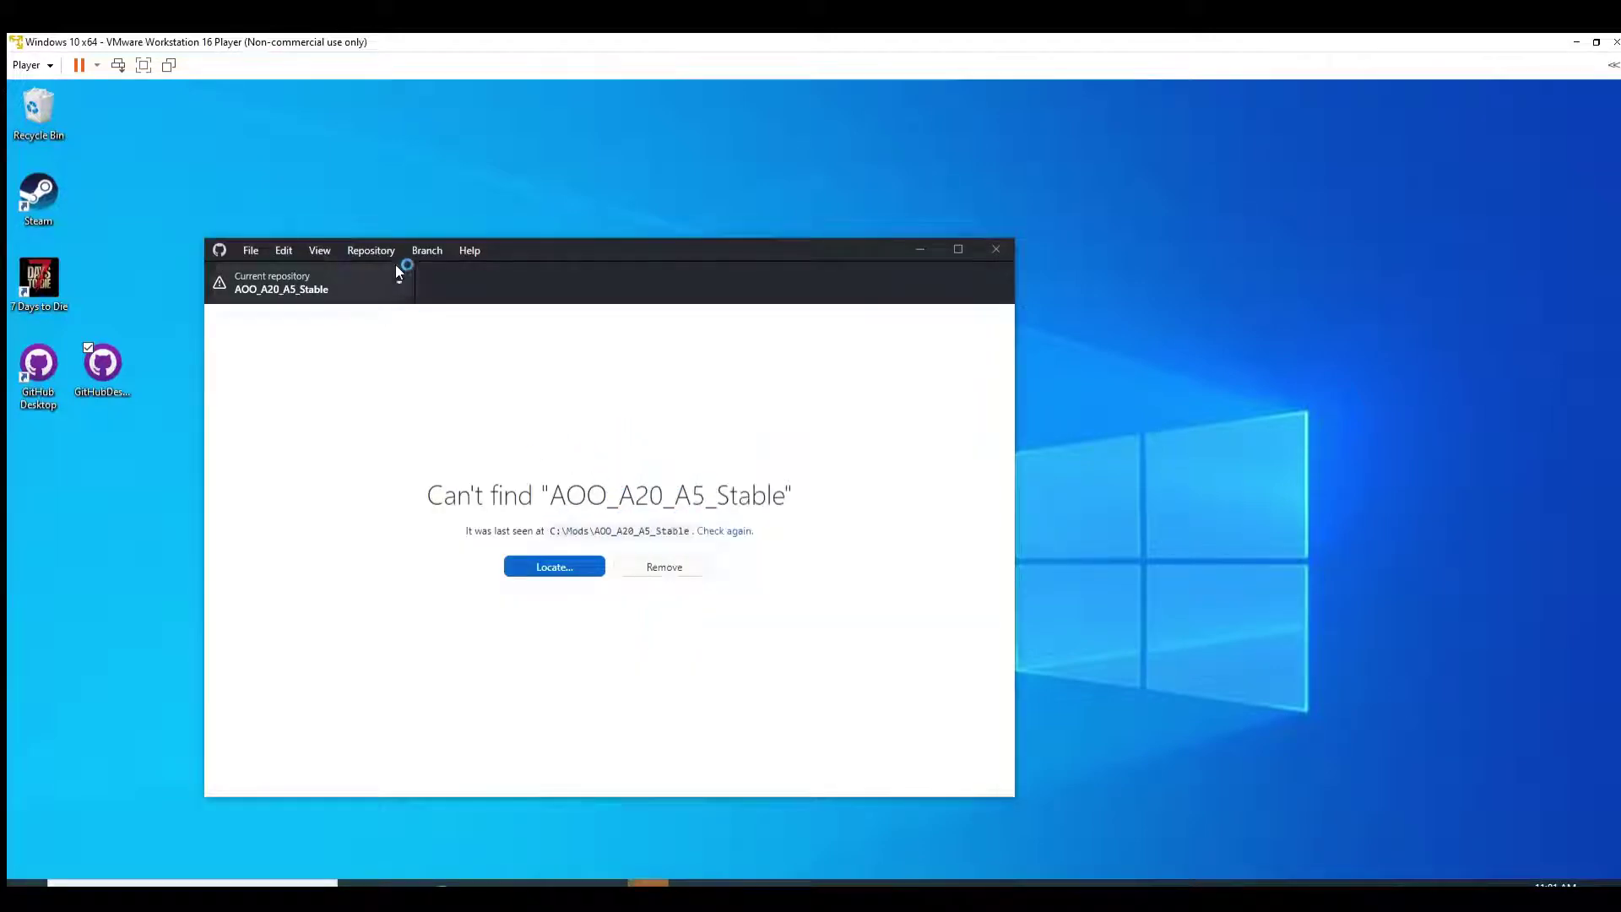
{"action": "left_click", "coordinate": [395, 267]}
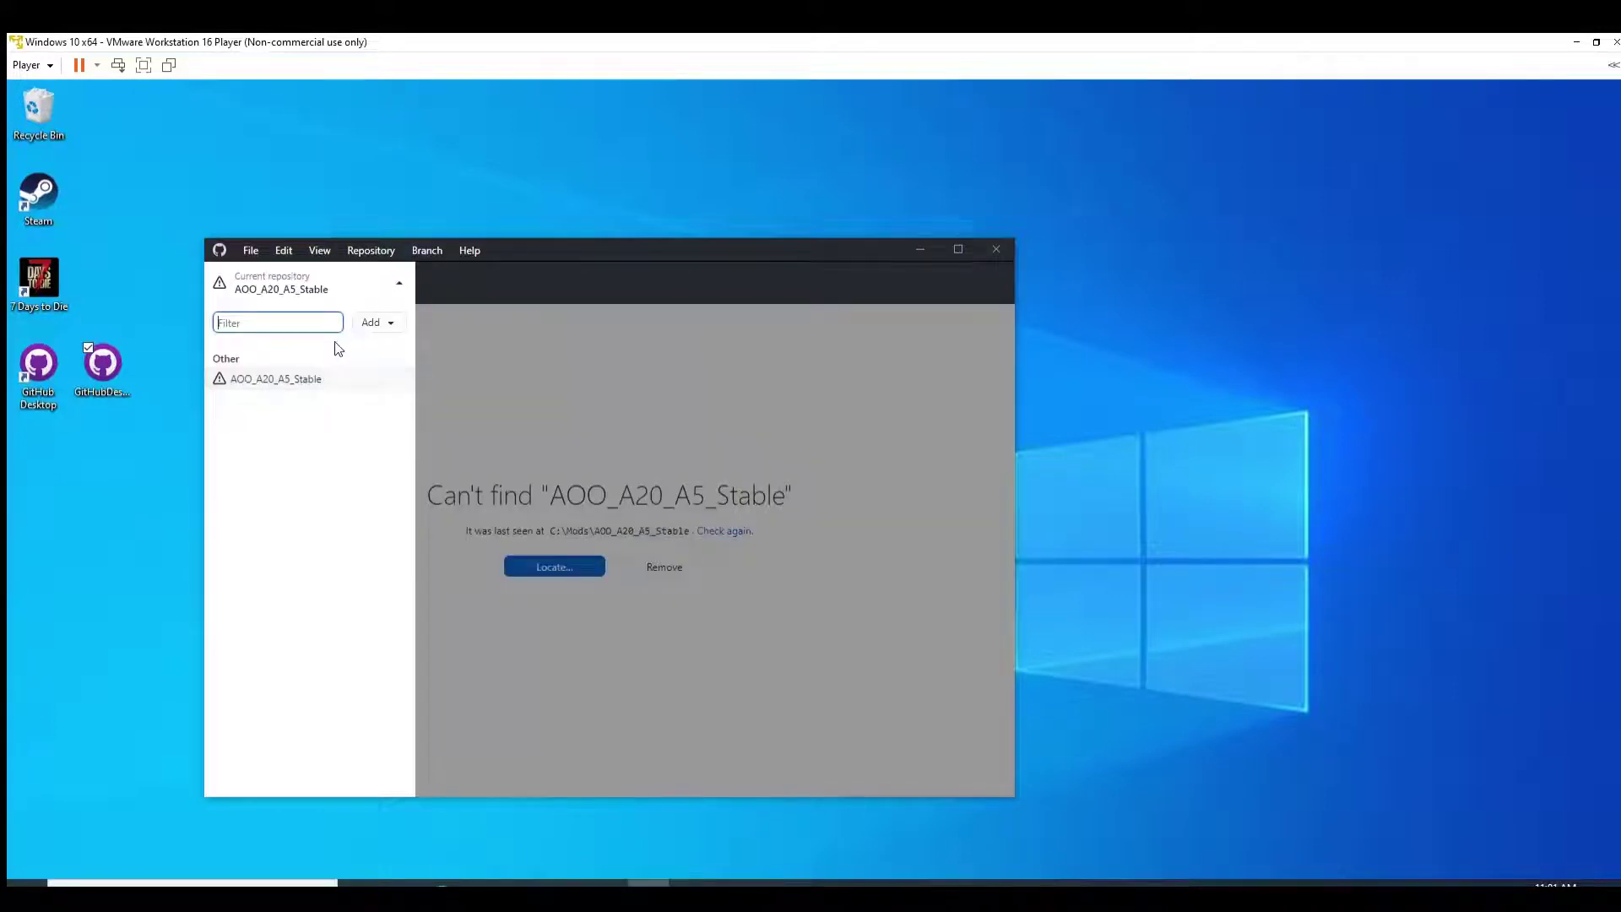
{"action": "left_click", "coordinate": [319, 373]}
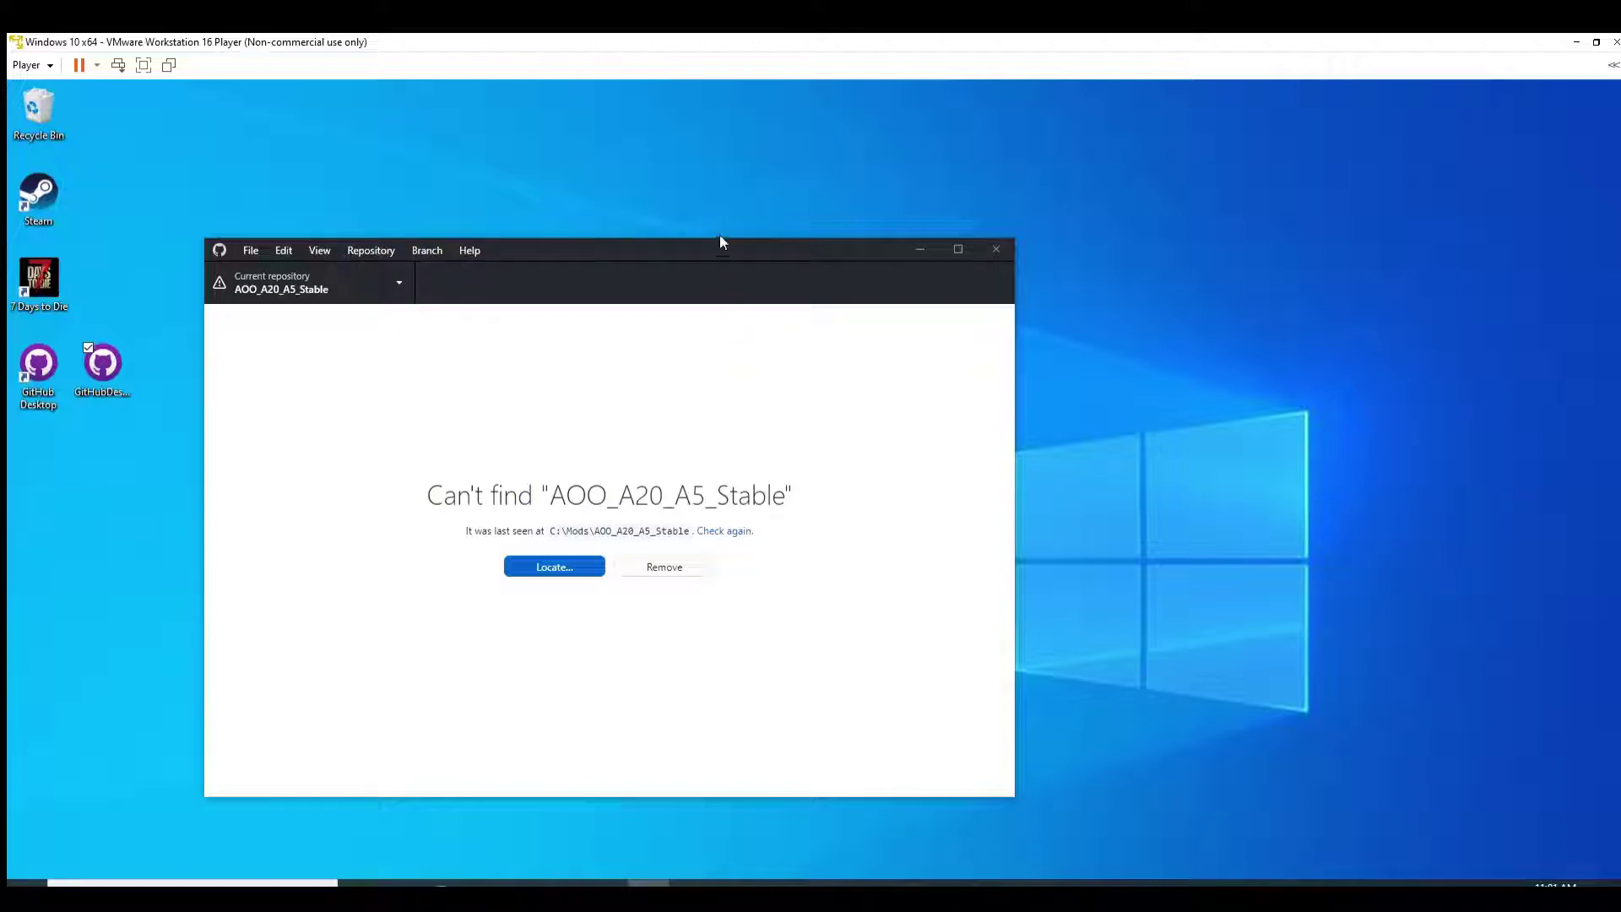
Step: Move the GitHub Desktop window up and to the right, then bring up the File menu
{"action": "left_click_drag", "start_coordinate": [731, 251], "coordinate": [816, 243]}
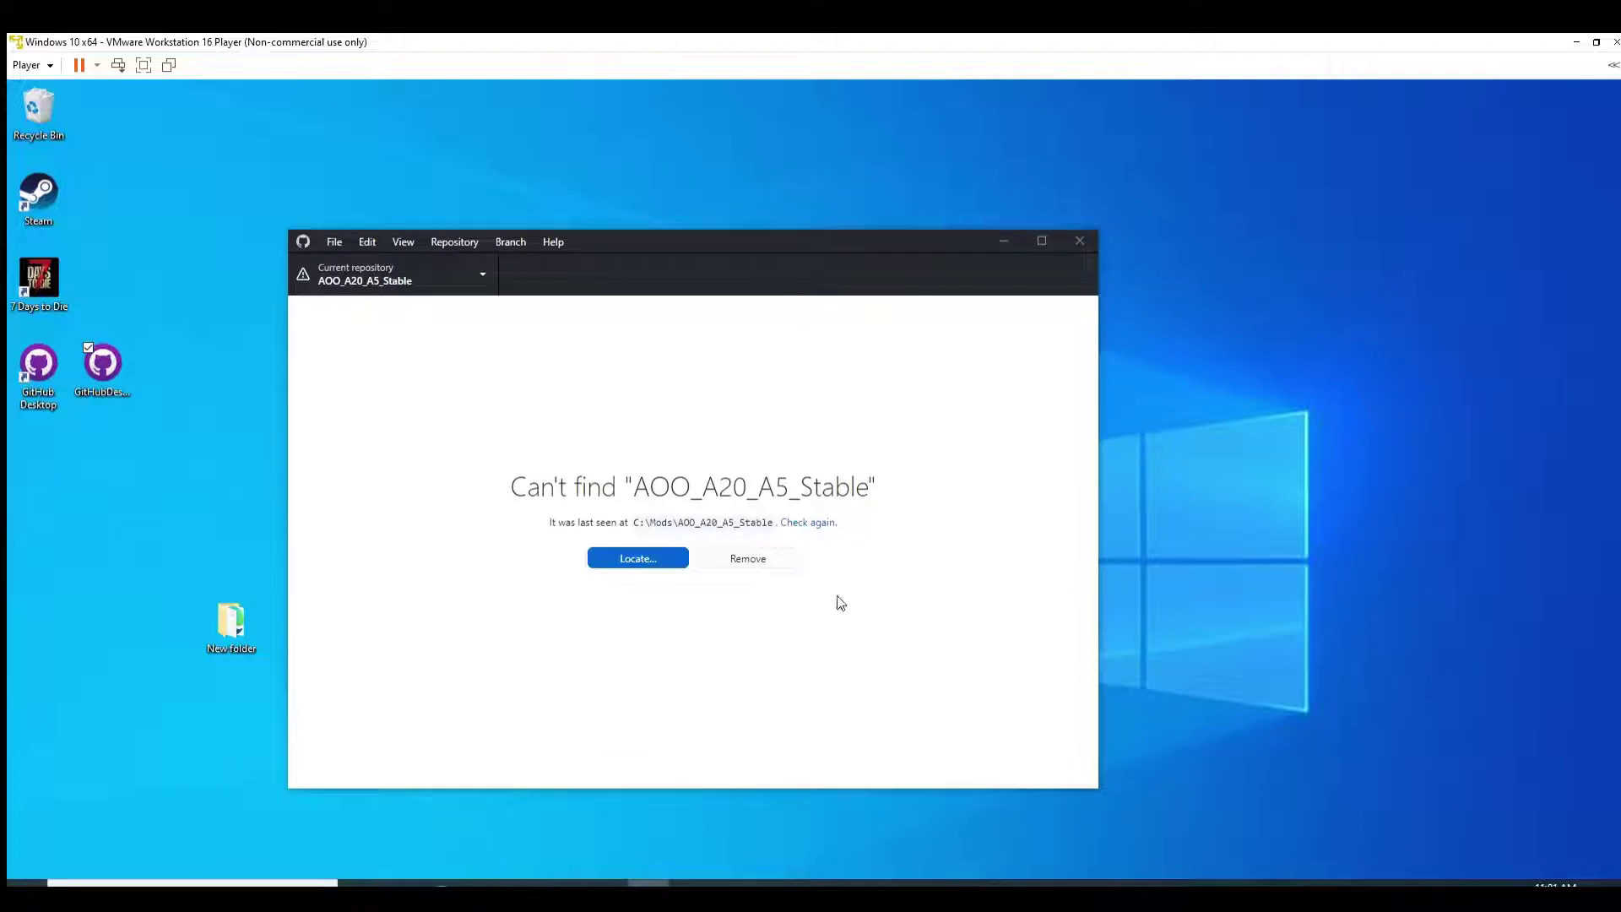
{"action": "left_click_drag", "start_coordinate": [635, 236], "coordinate": [758, 211]}
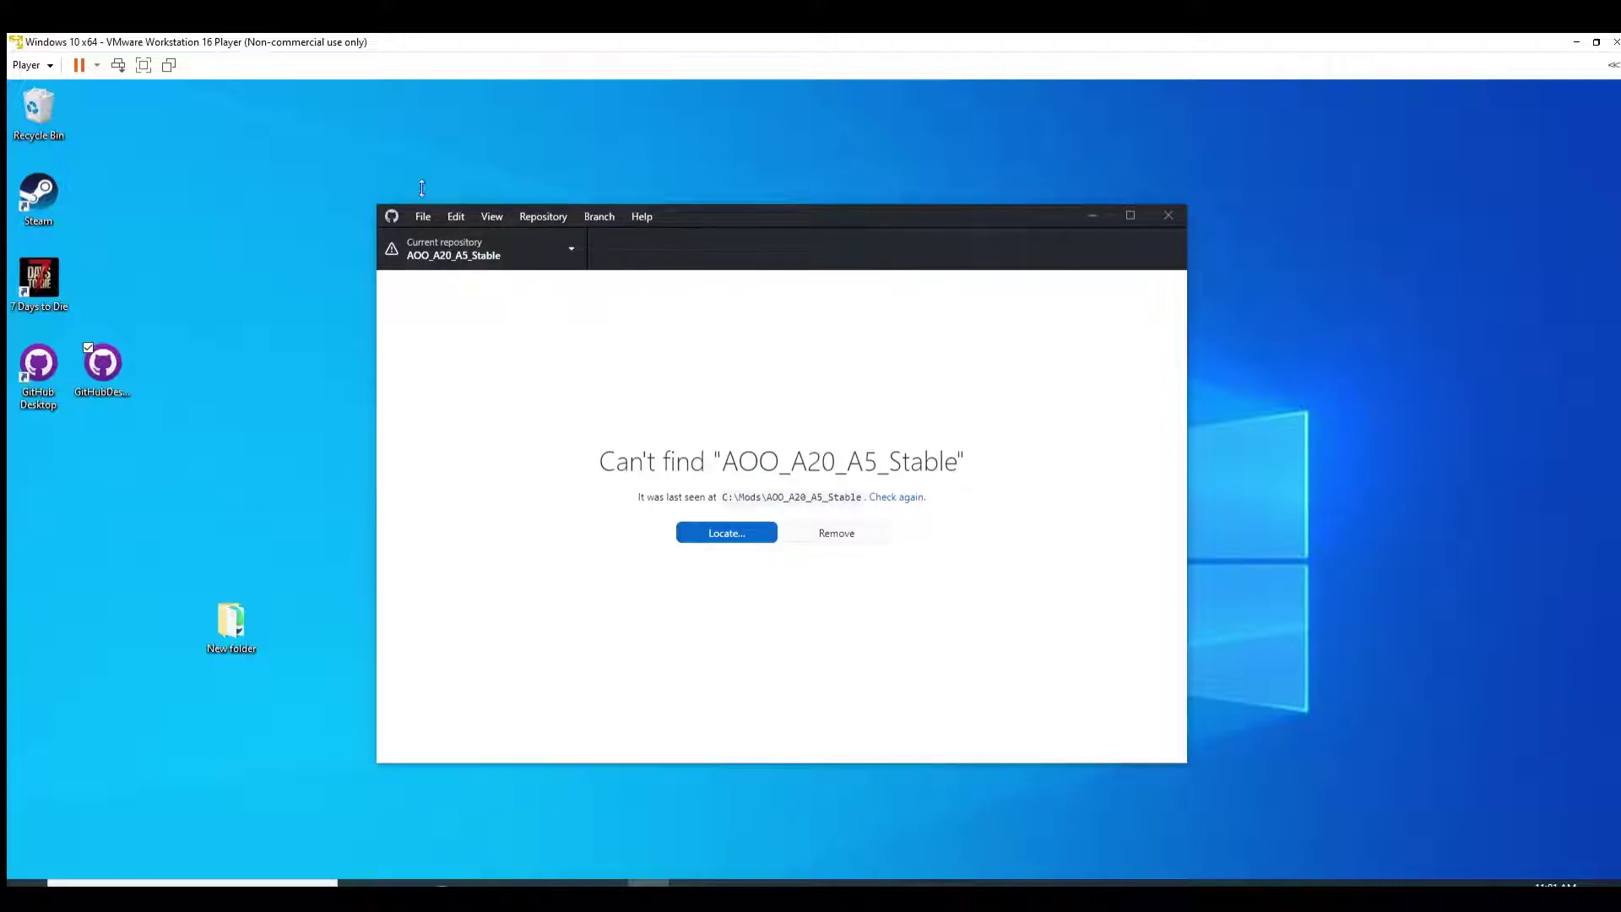
{"action": "key", "text": "alt+f"}
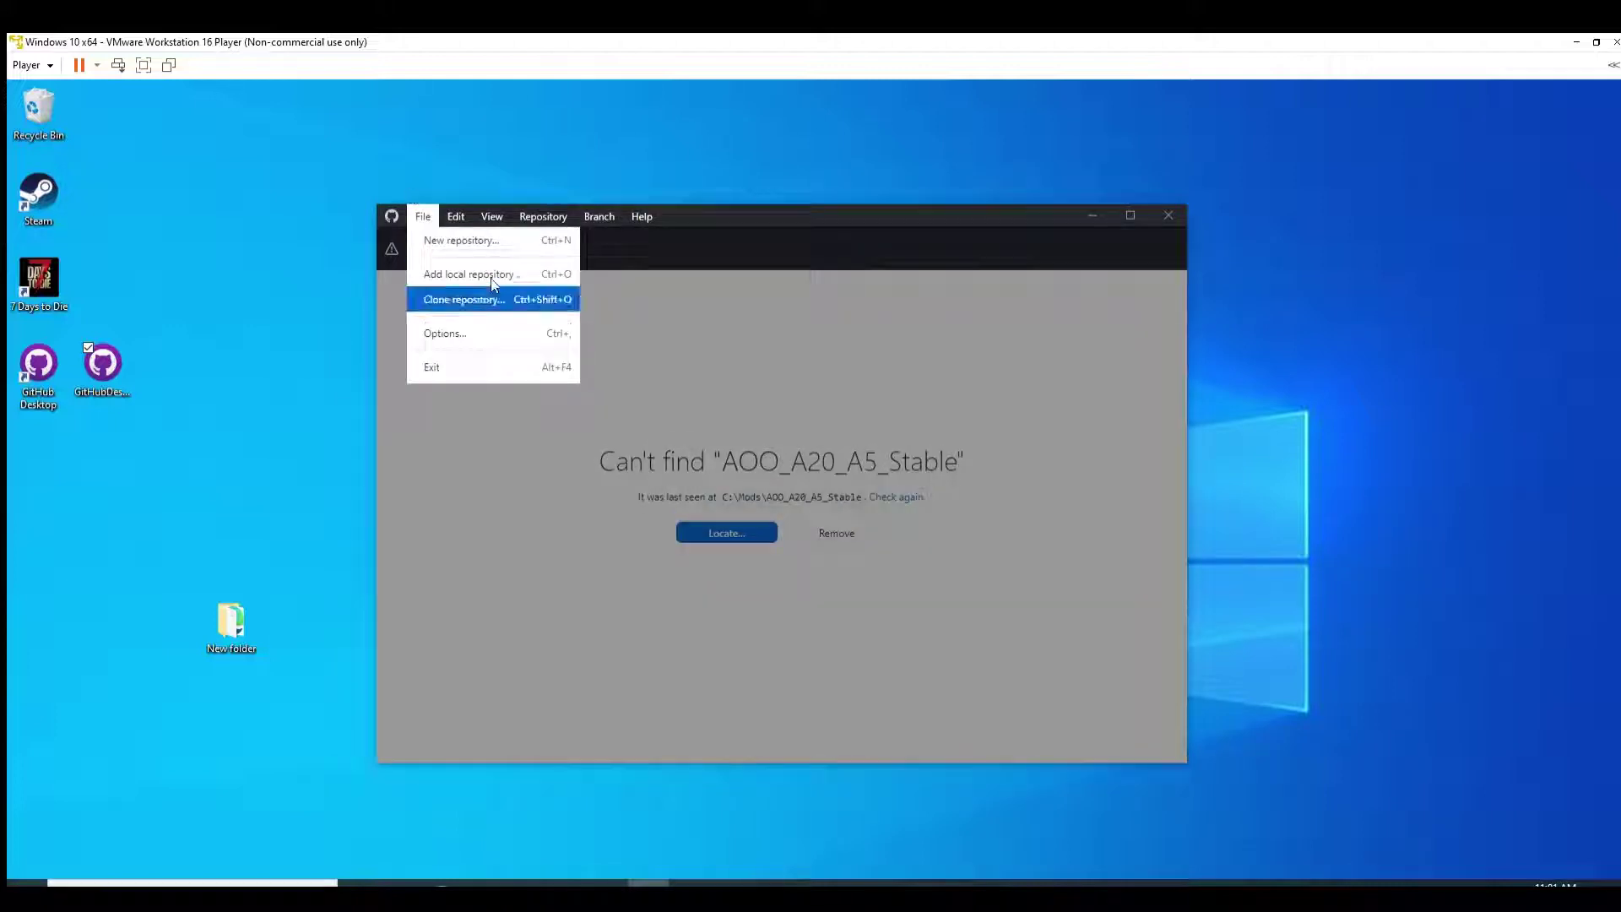
Step: Start a URL clone with the pasted AOO_A6_PreRelease repository URL, then bring Local Disk (C:) forward
{"action": "key", "text": "Return"}
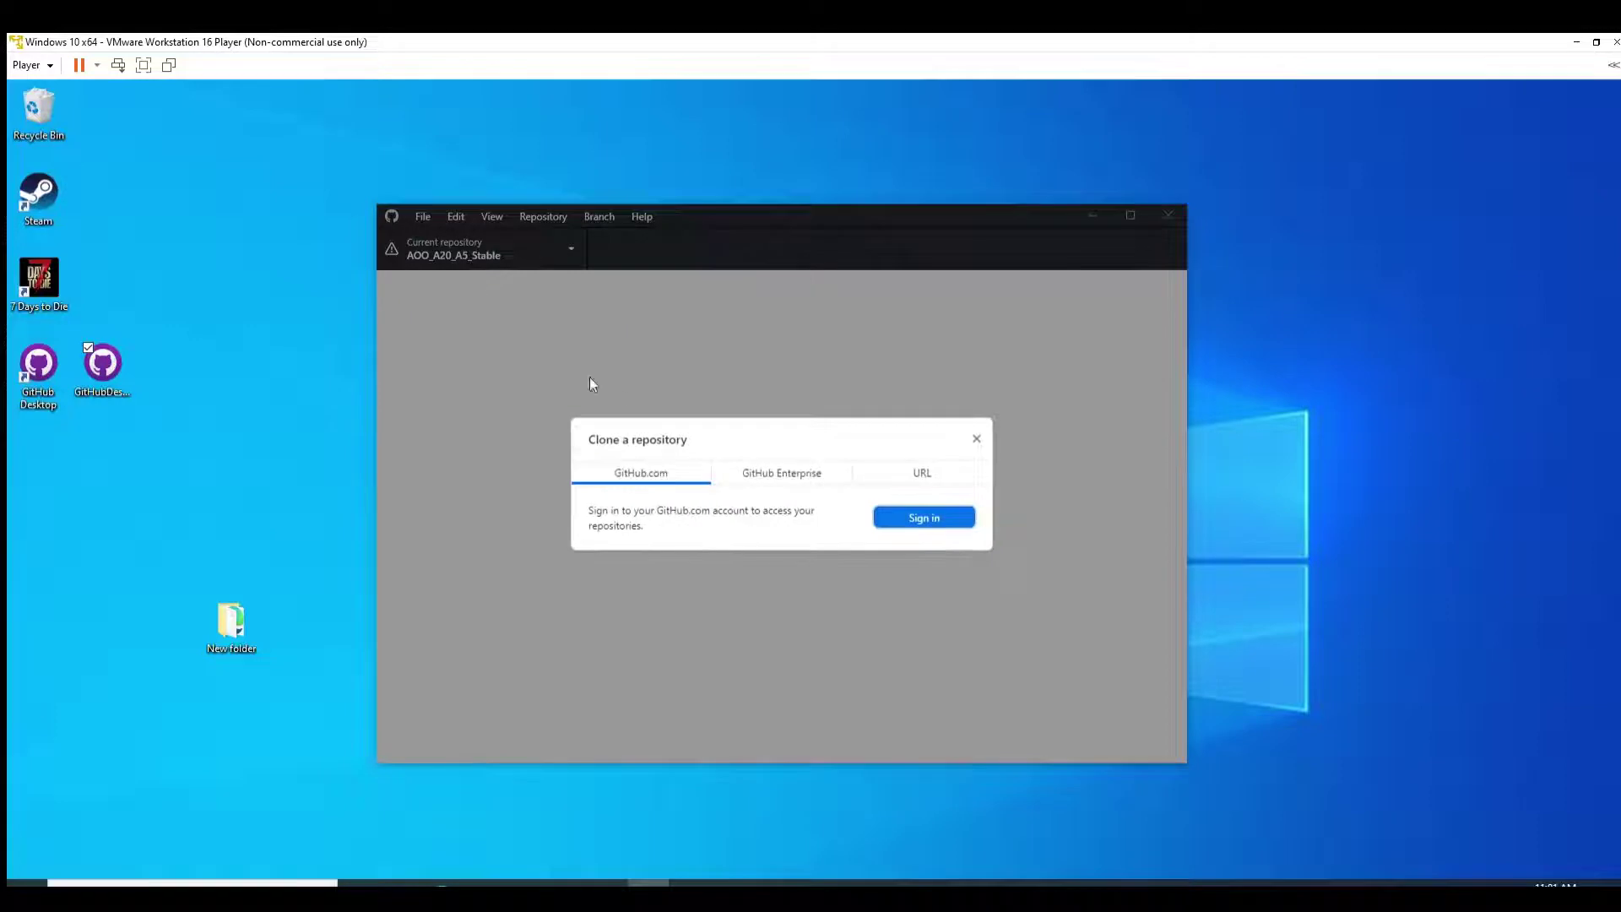
{"action": "left_click", "coordinate": [899, 462]}
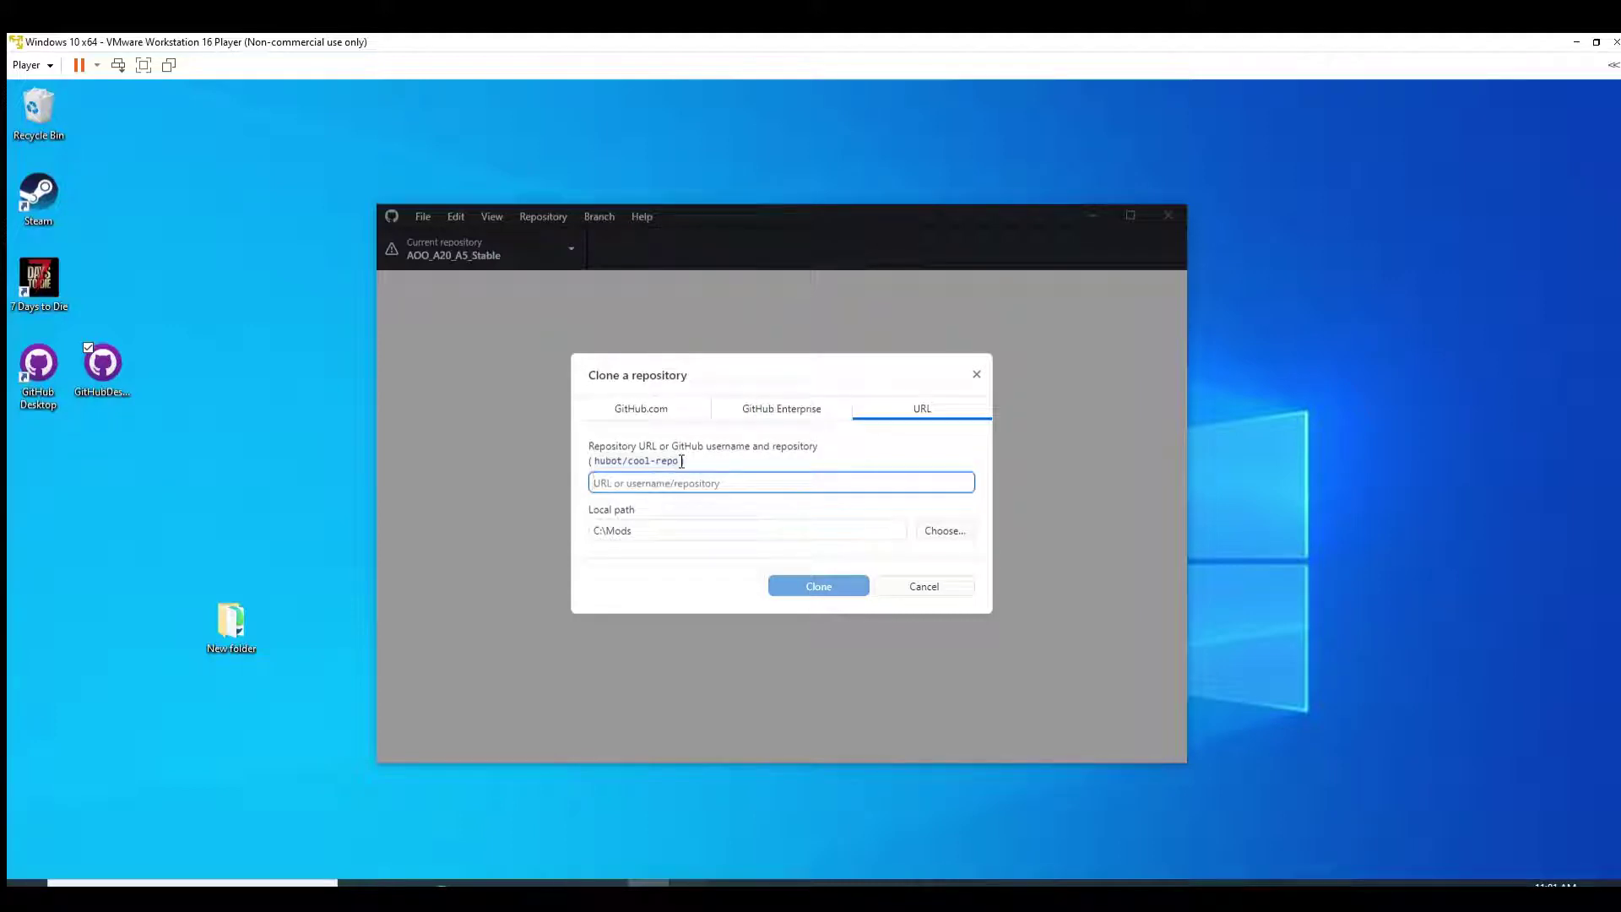
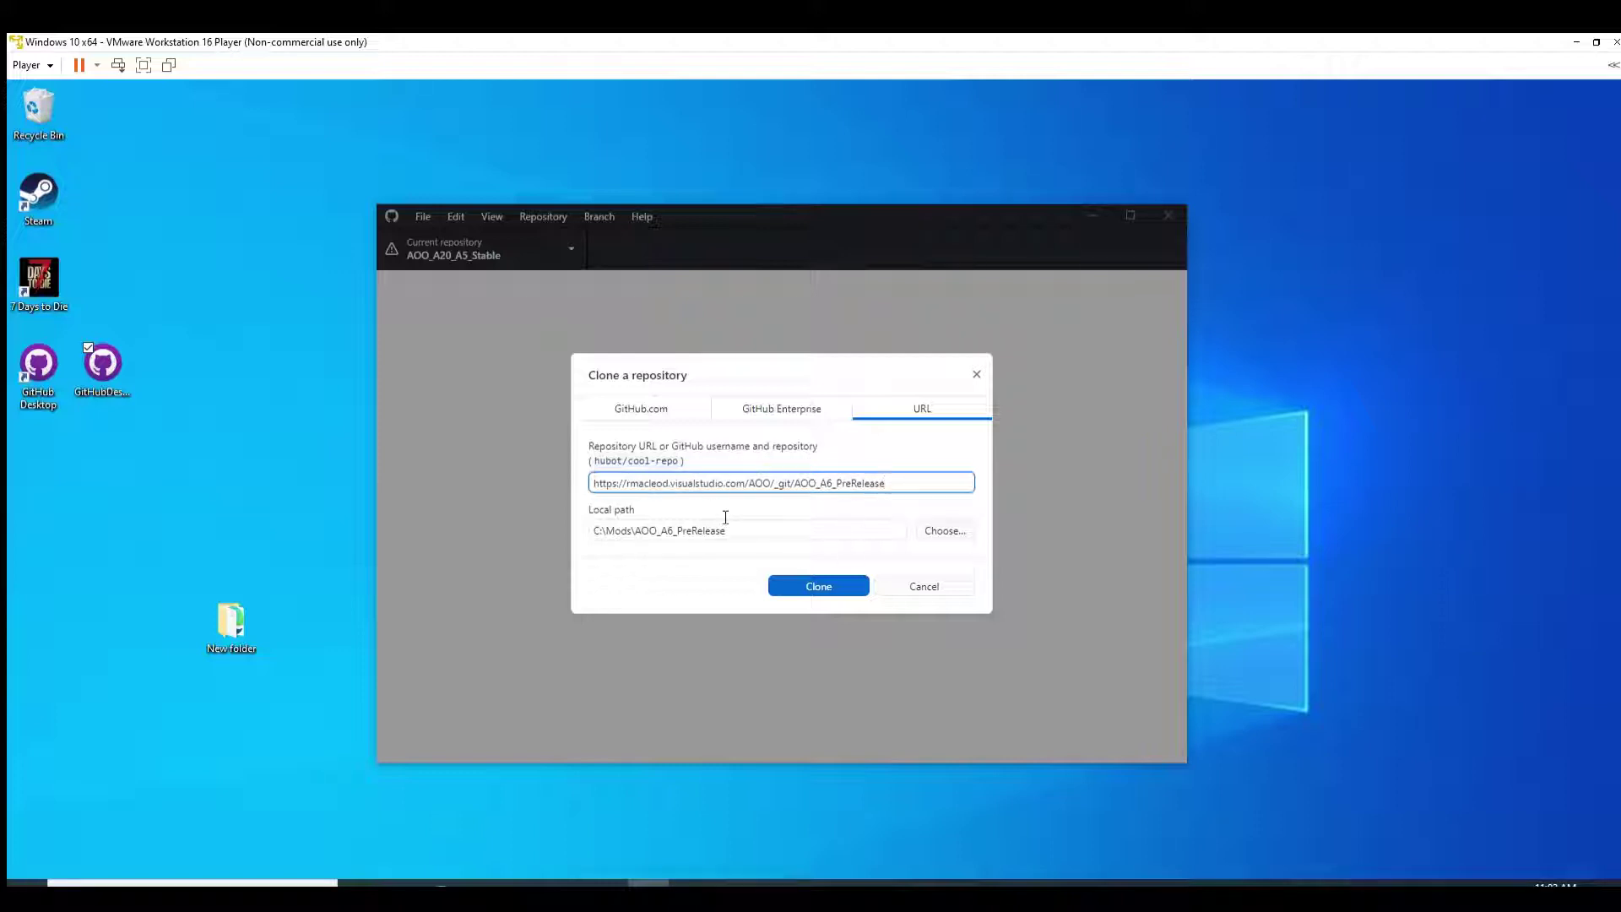
{"action": "left_click", "coordinate": [477, 872]}
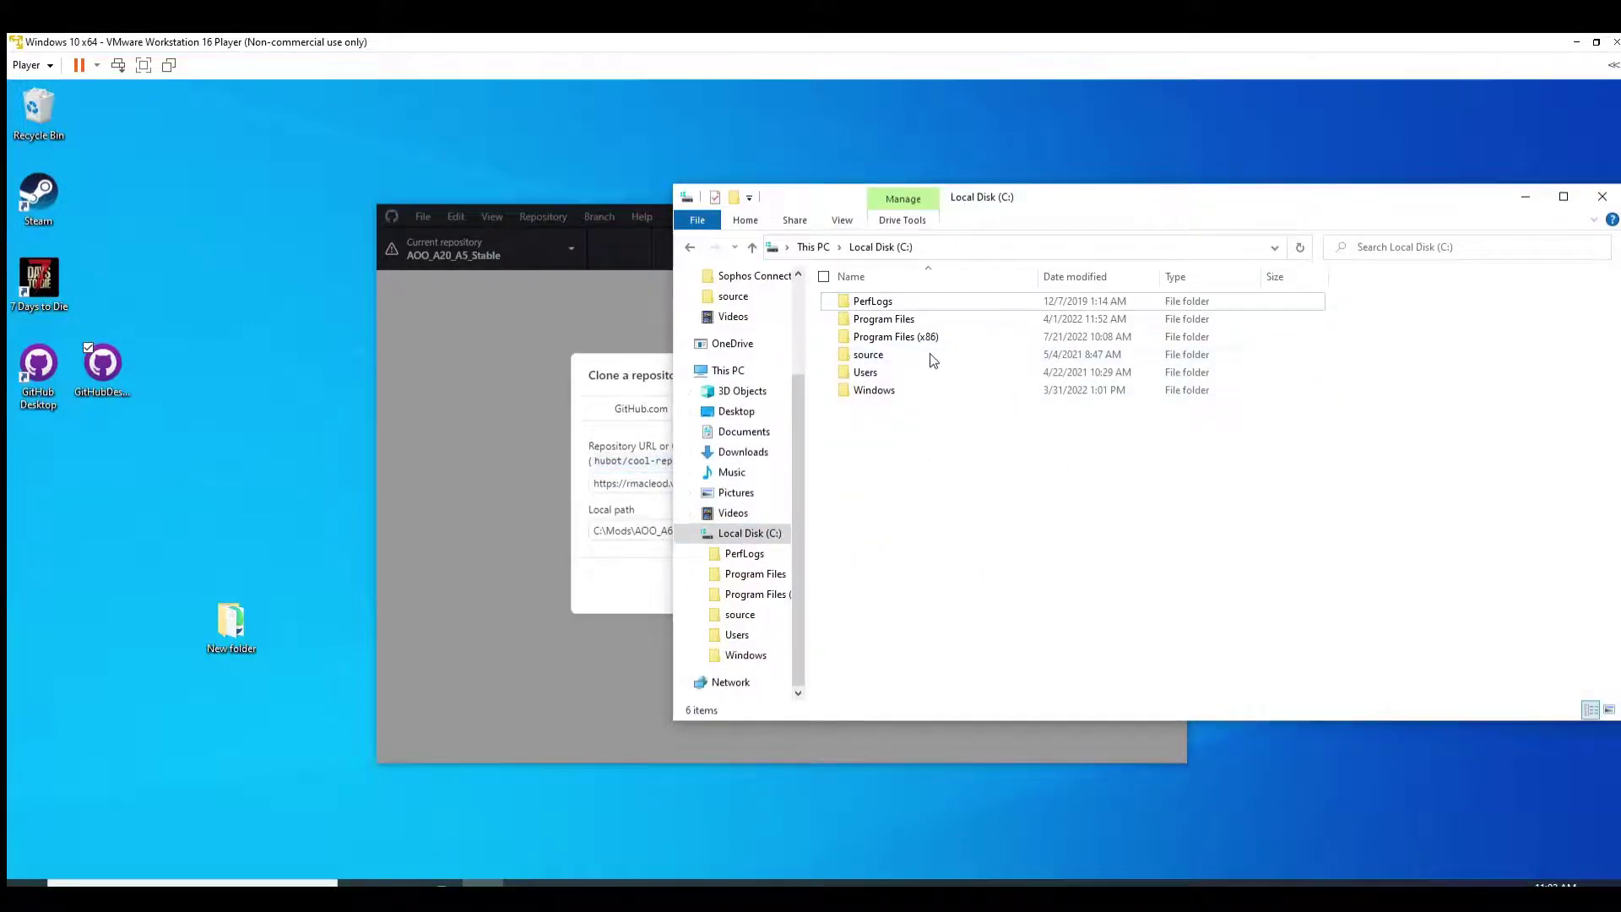
Step: Copy the 7 Days To Die folder from Program Files (x86)\Steam\steamapps\common
{"action": "double_click", "coordinate": [910, 335]}
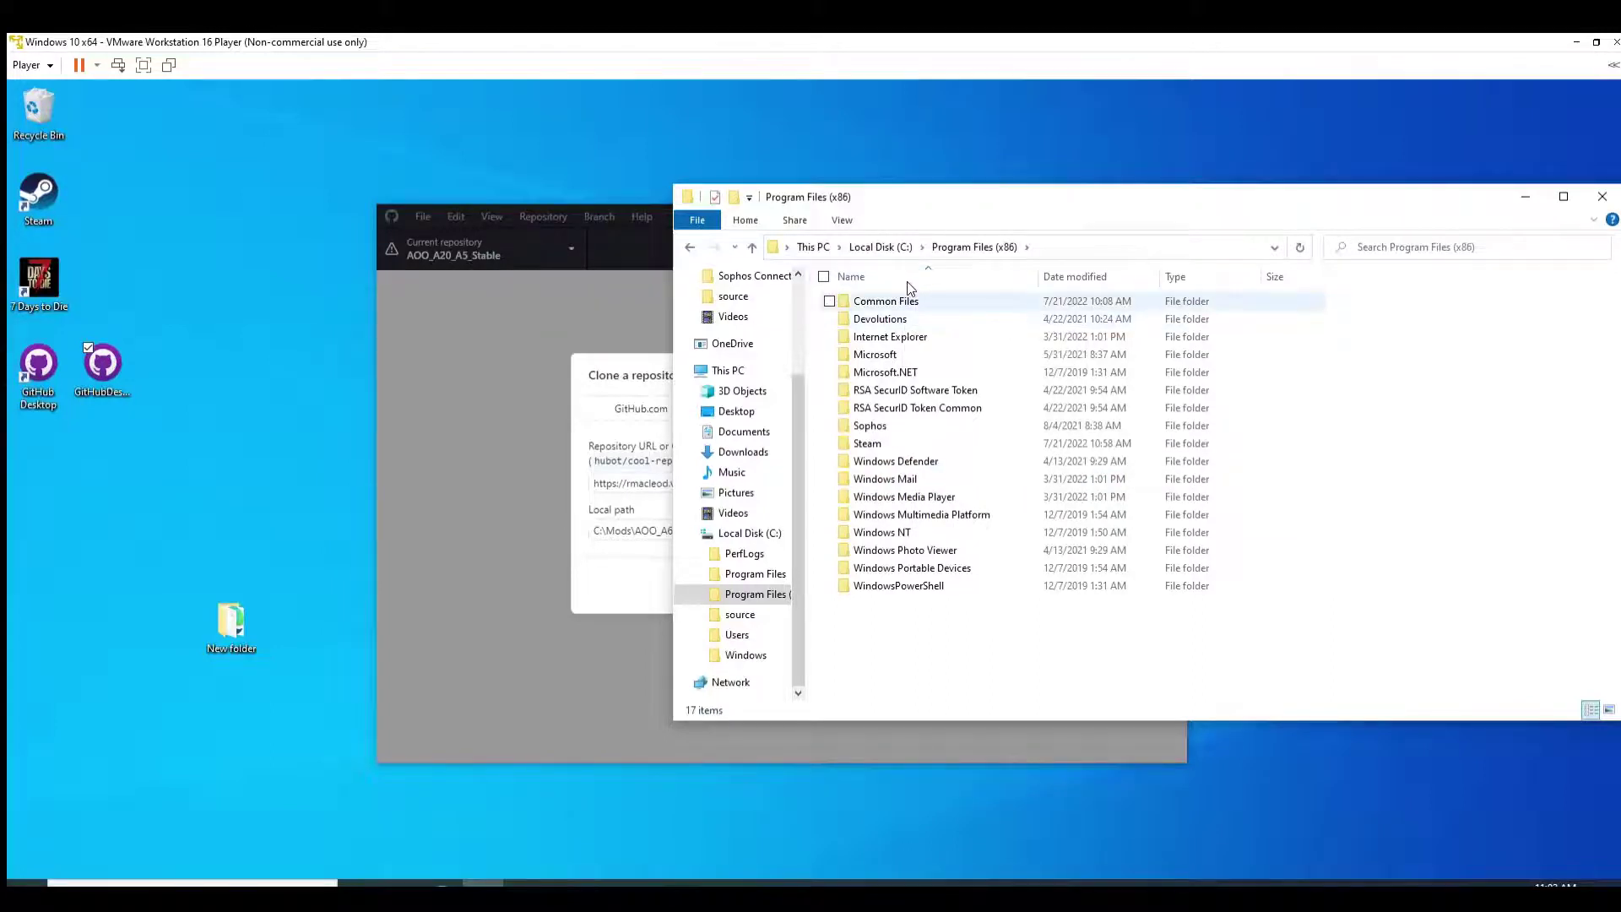
{"action": "double_click", "coordinate": [872, 442]}
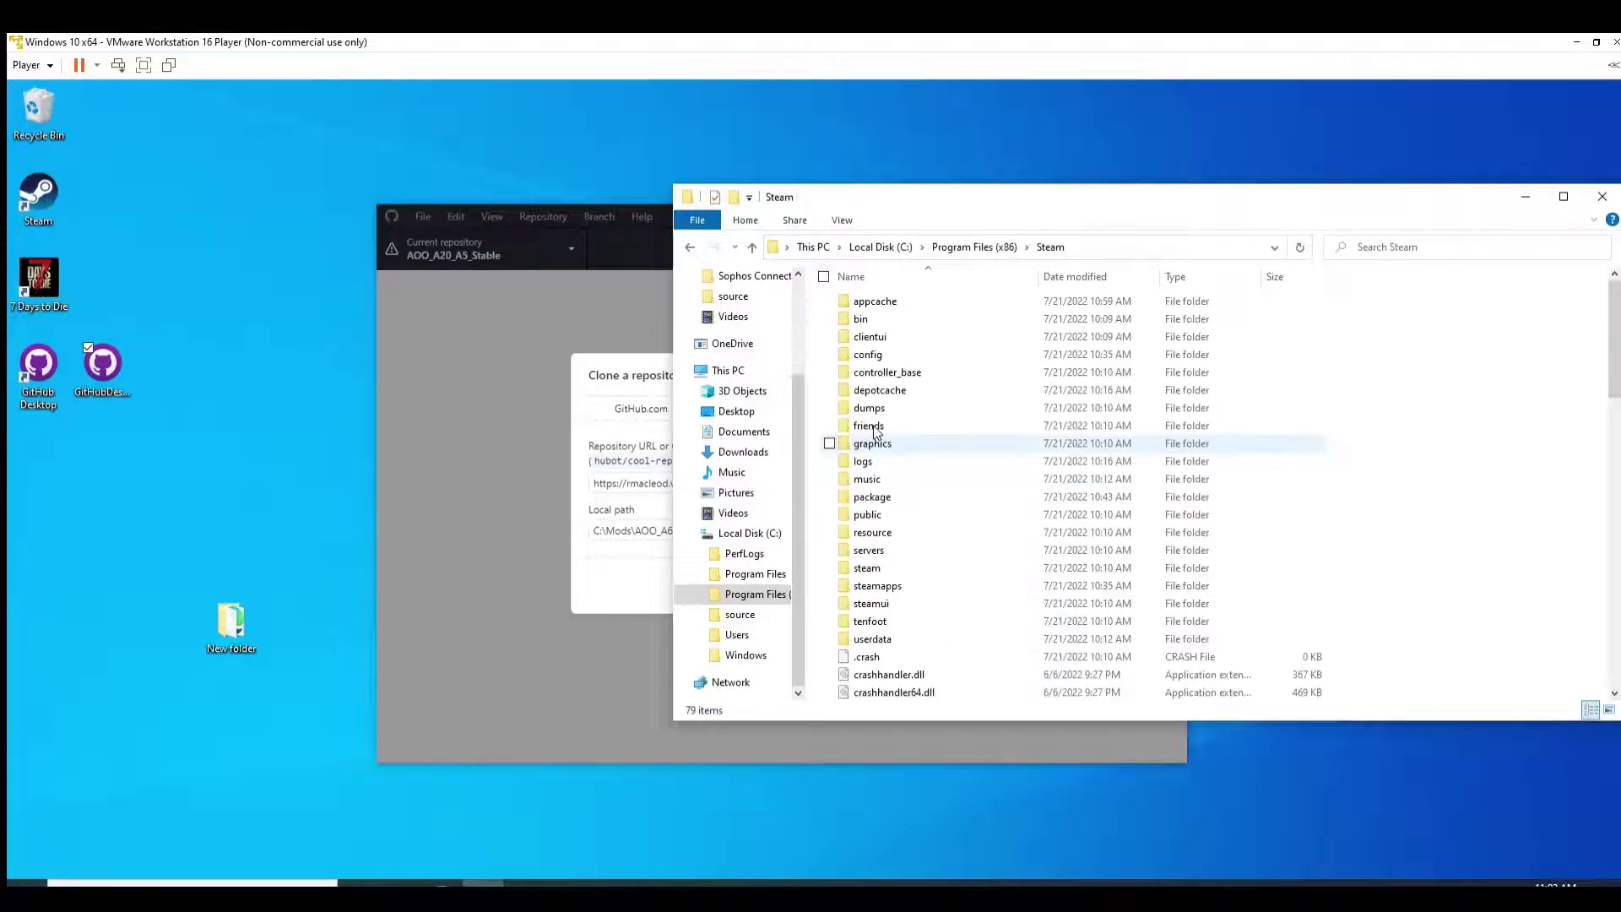
{"action": "double_click", "coordinate": [869, 585]}
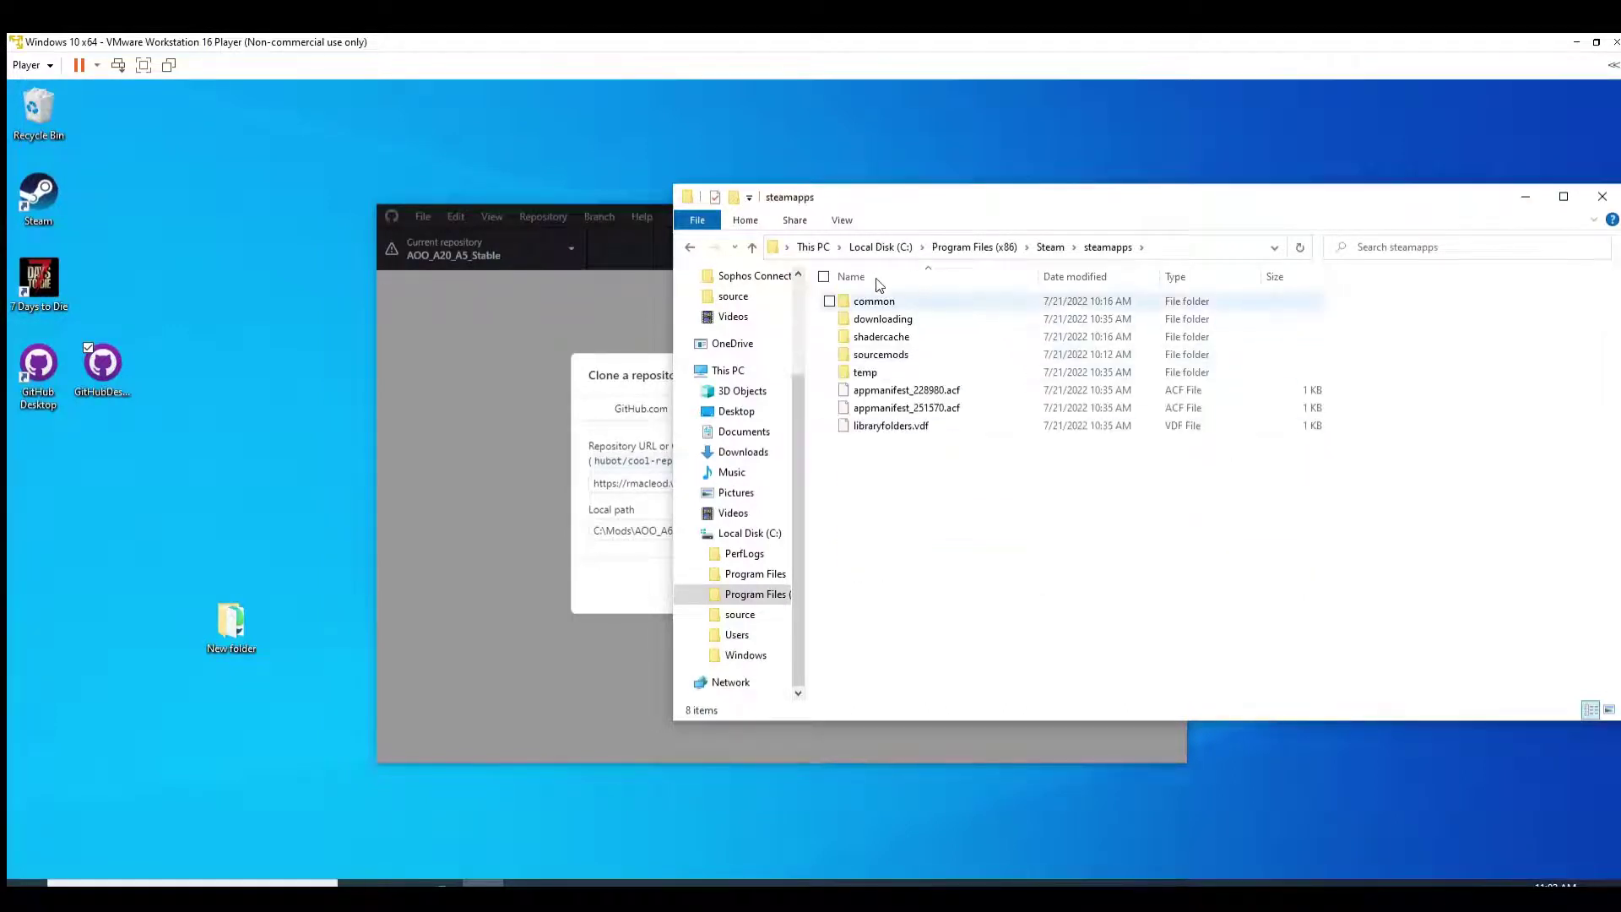
{"action": "double_click", "coordinate": [875, 300]}
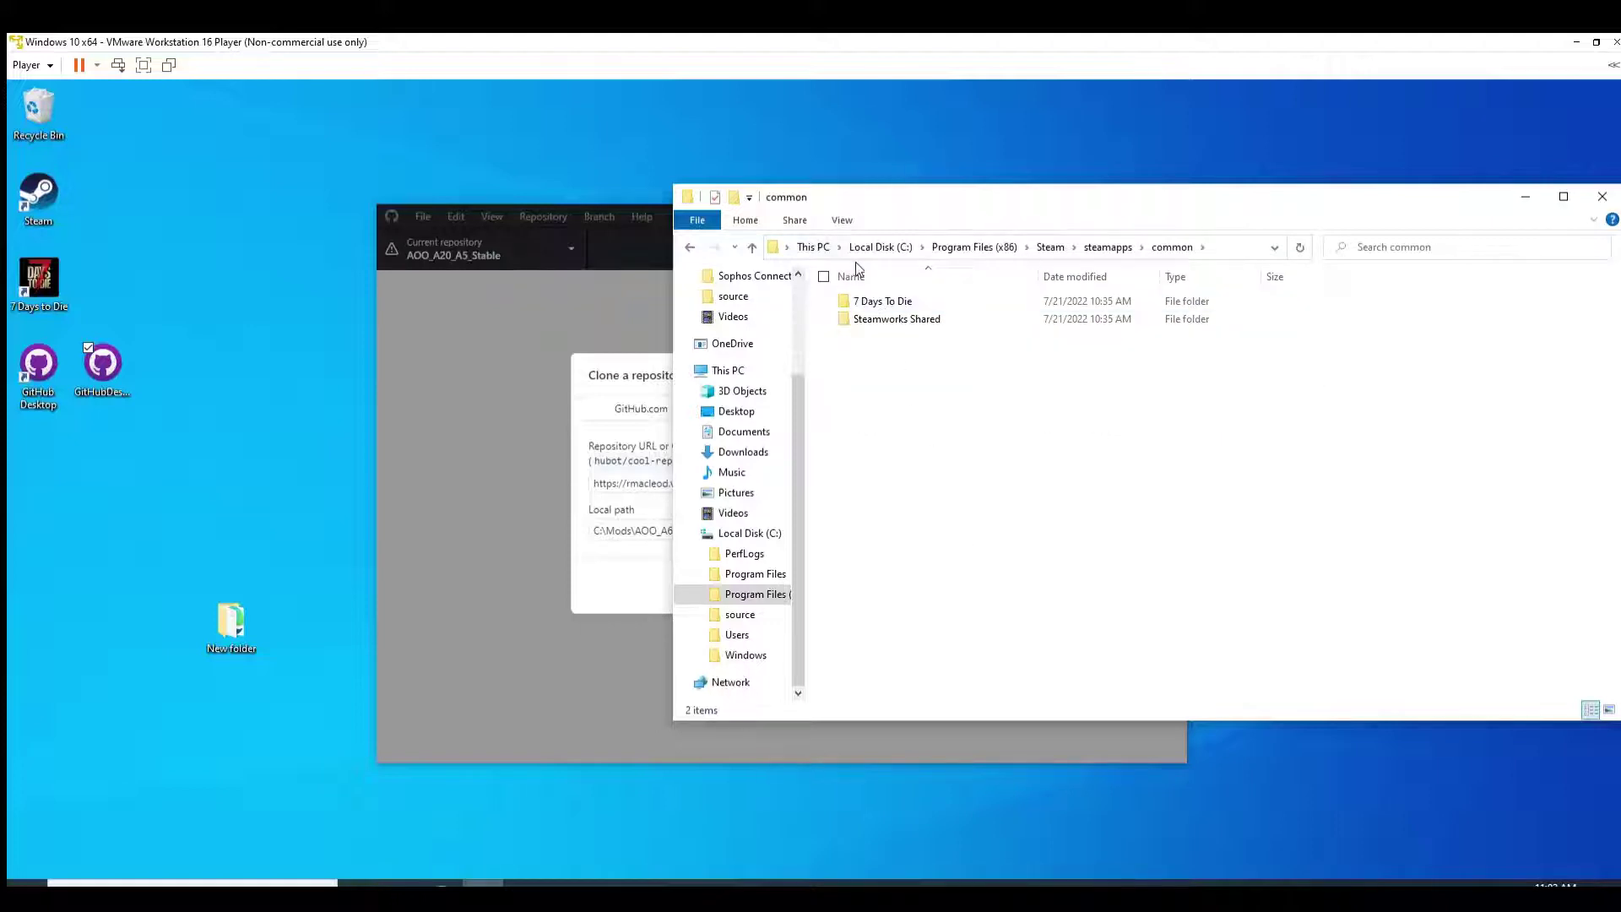
{"action": "left_click", "coordinate": [866, 298]}
{"action": "right_click", "coordinate": [867, 303]}
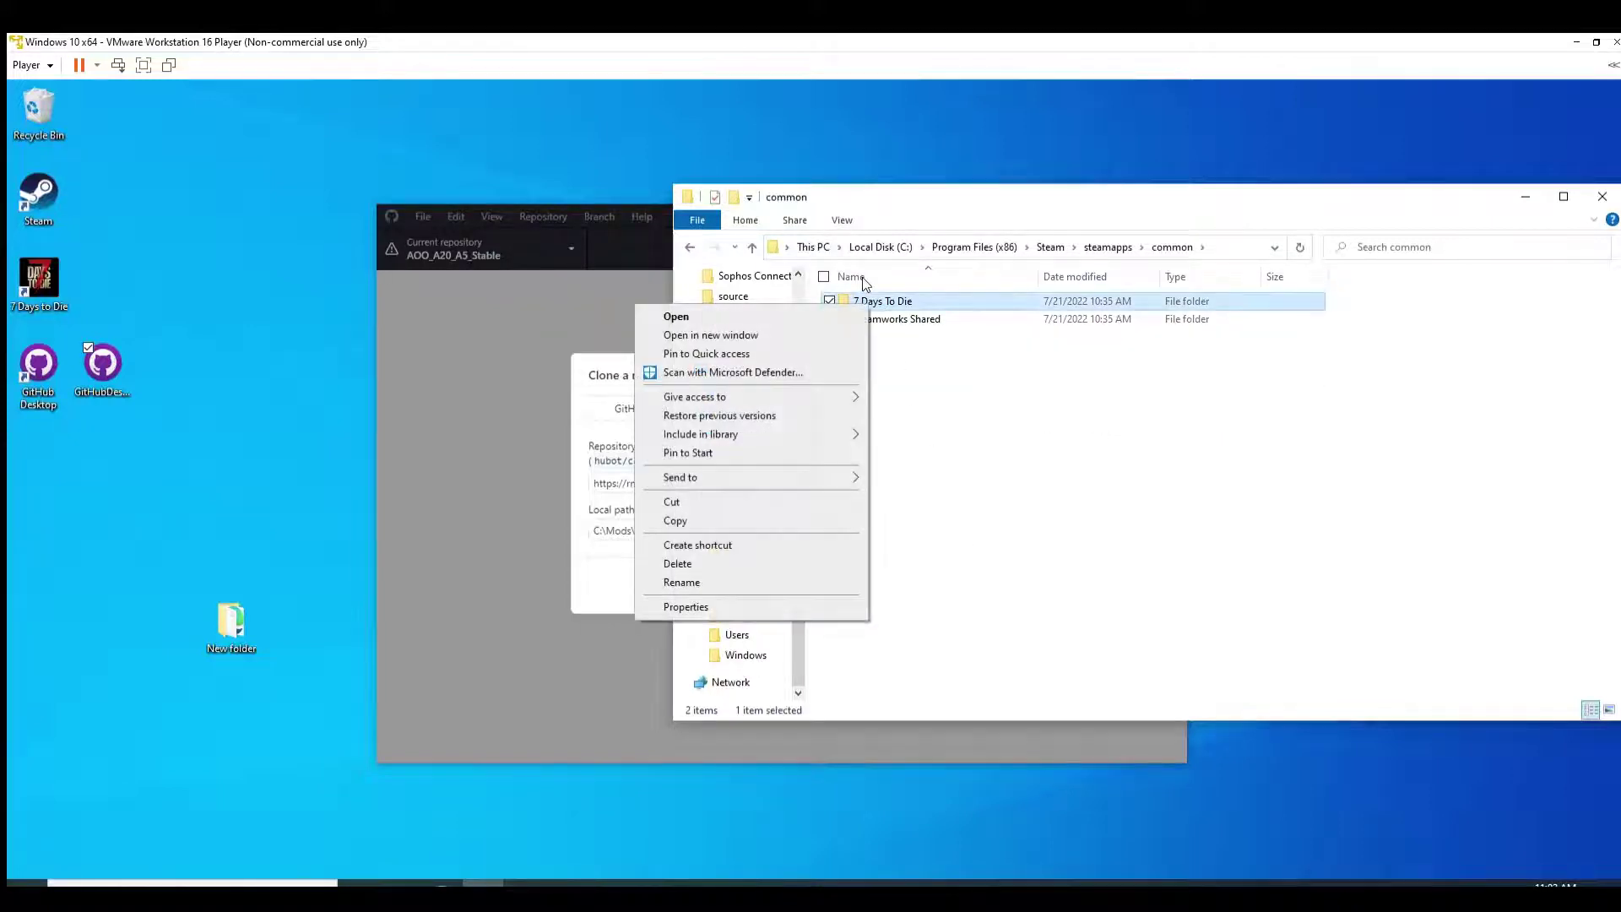
{"action": "left_click", "coordinate": [671, 503]}
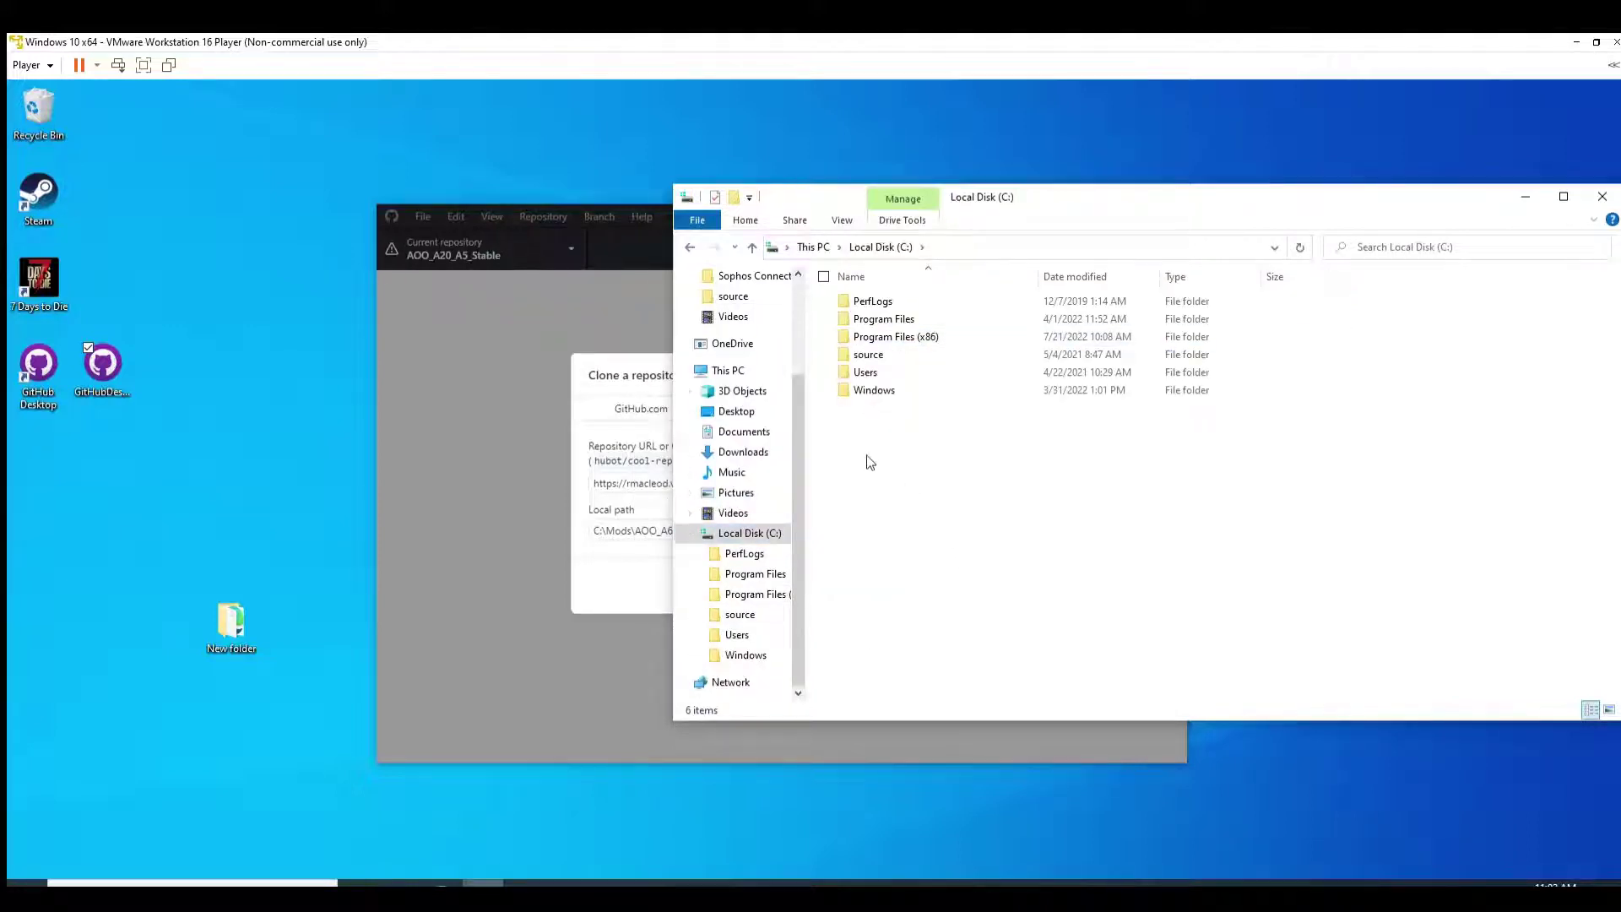
Step: Make a new folder named 7dtd in Local Disk (C:) and open it
{"action": "right_click", "coordinate": [872, 482]}
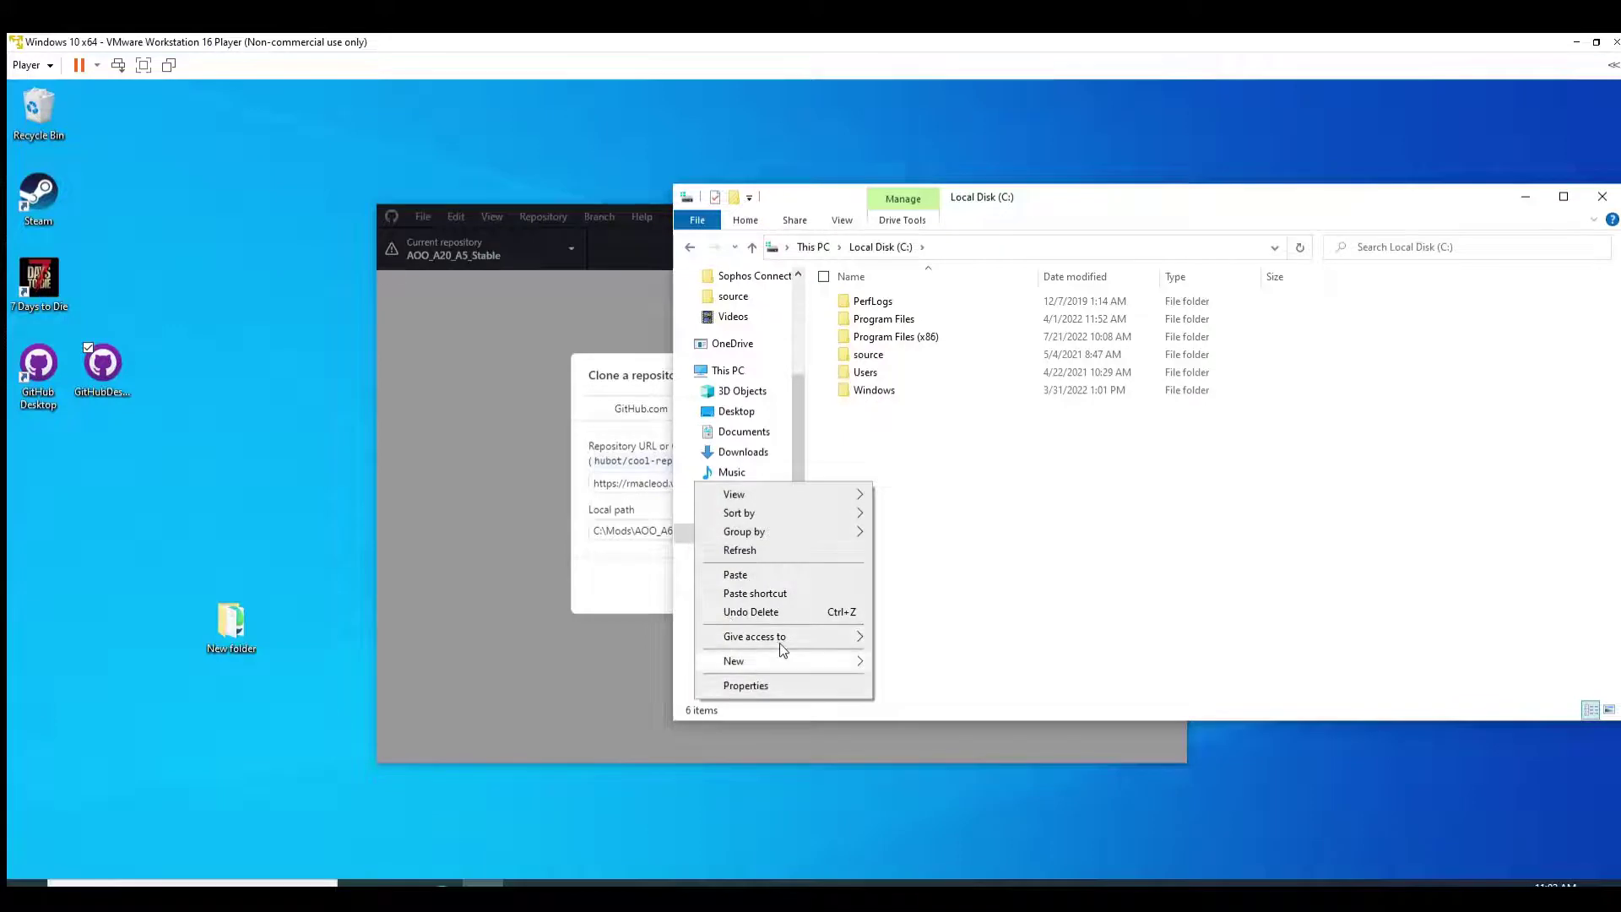
{"action": "mouse_move", "coordinate": [760, 663]}
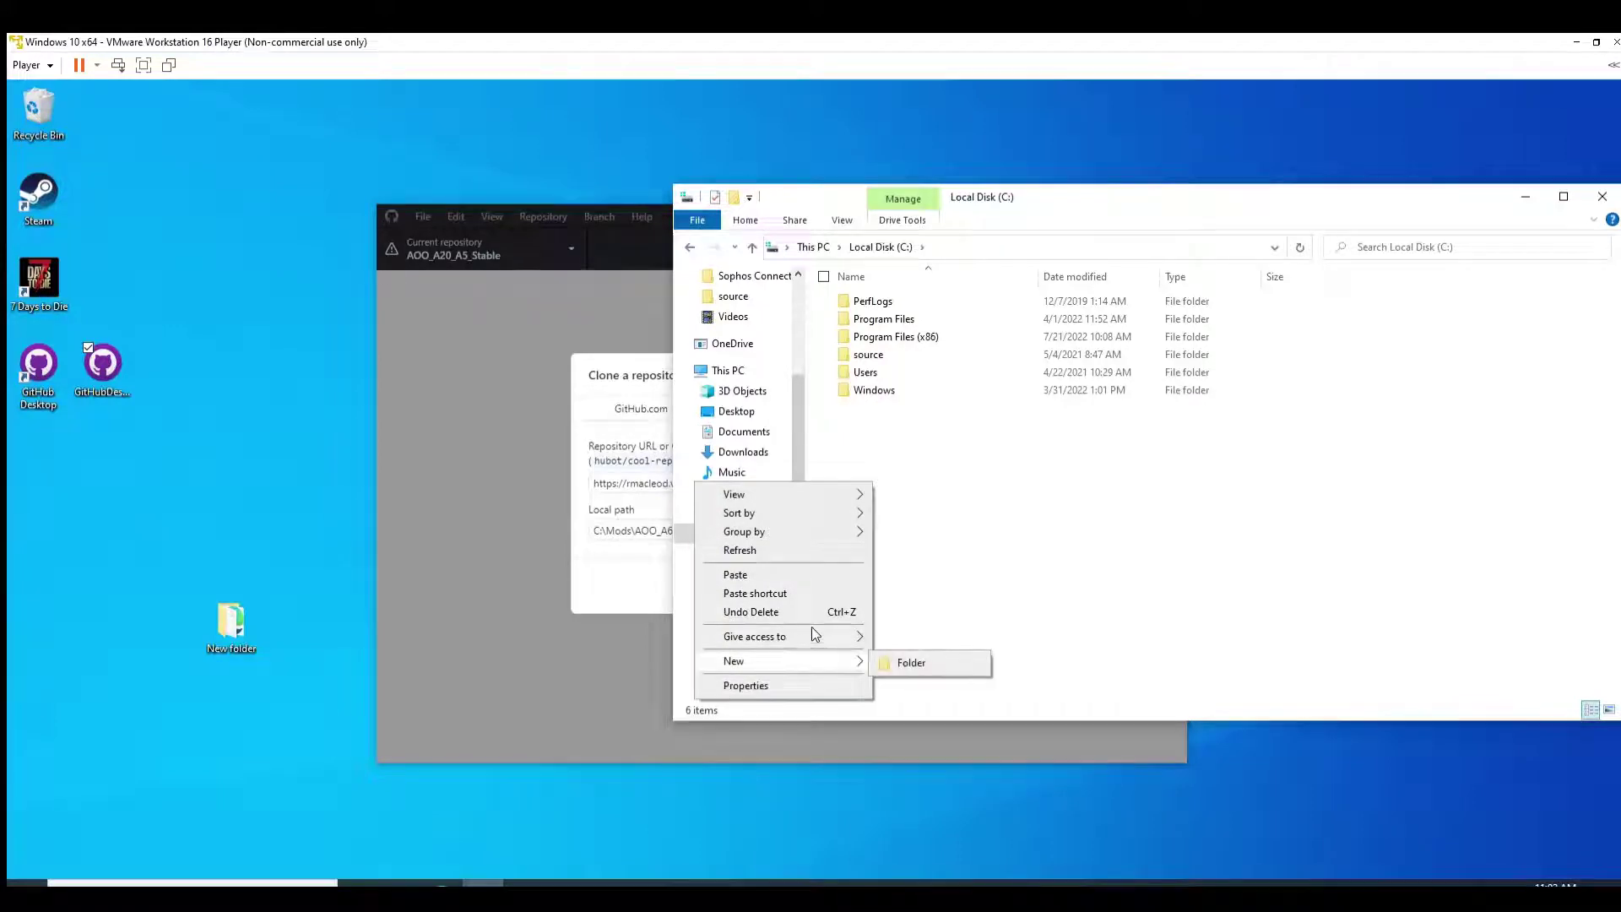
{"action": "left_click", "coordinate": [910, 662]}
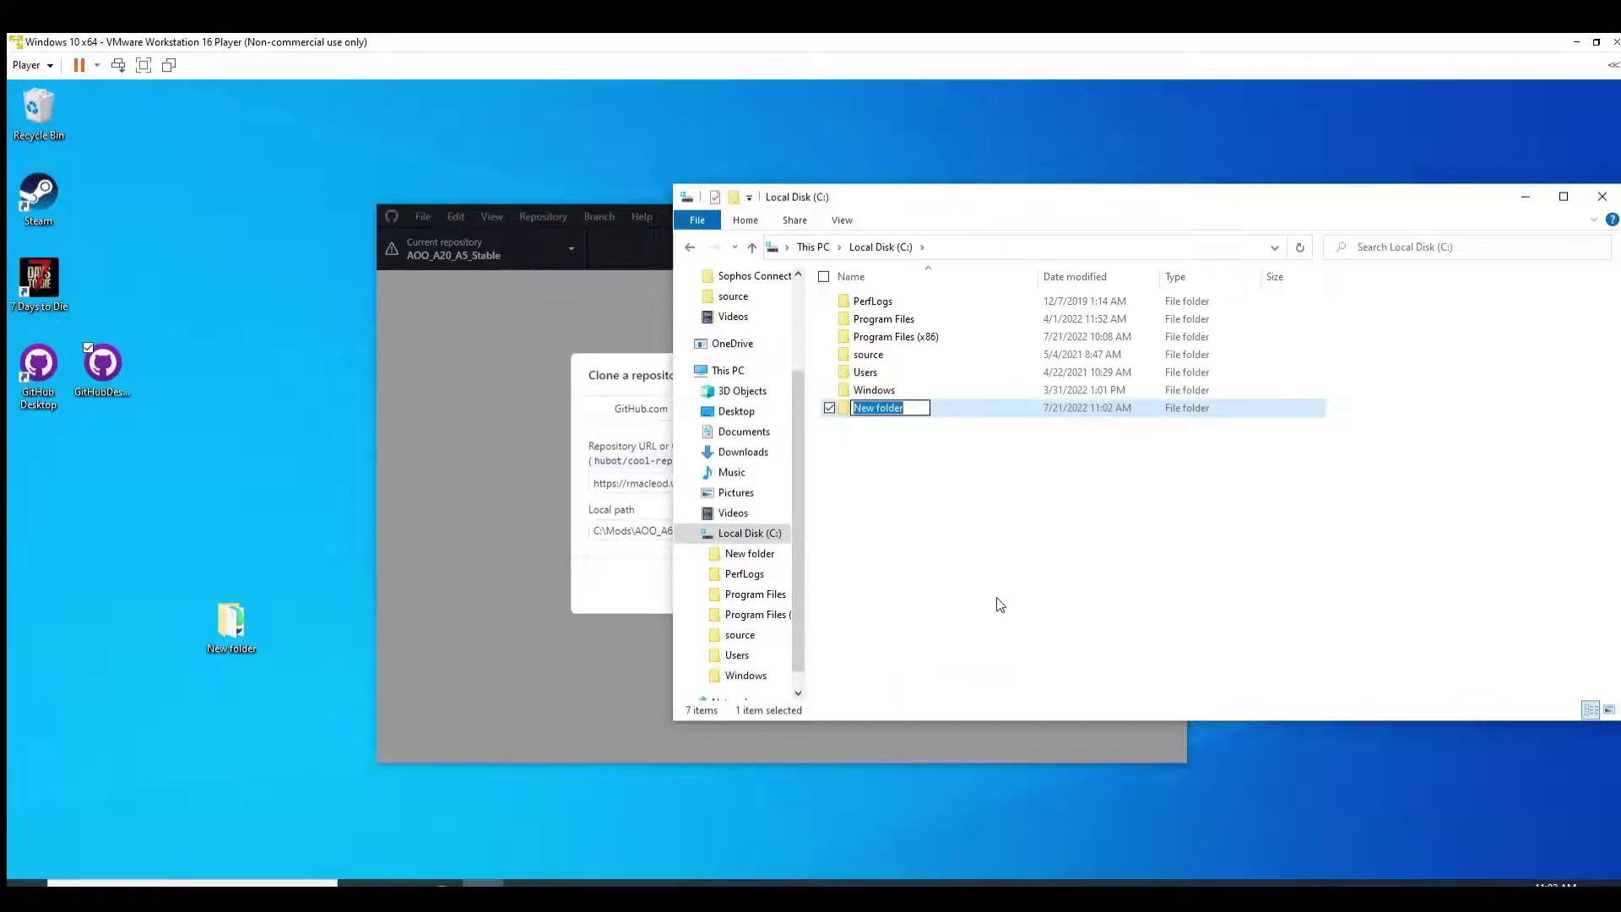
{"action": "type", "text": "7dtd"}
{"action": "left_click", "coordinate": [874, 435]}
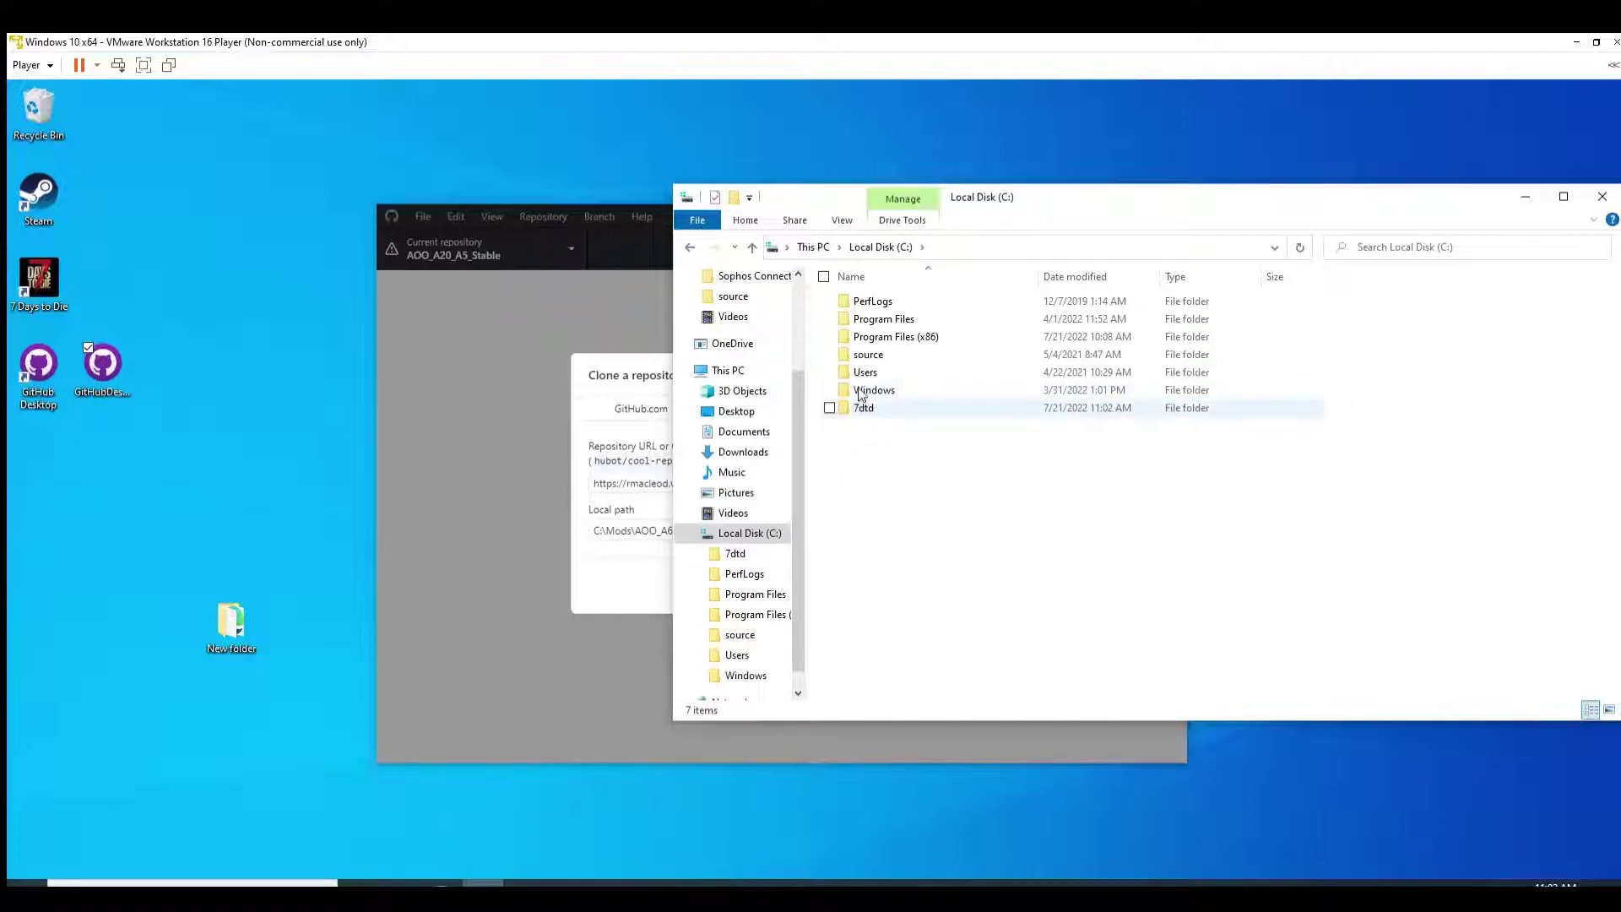
{"action": "double_click", "coordinate": [863, 407]}
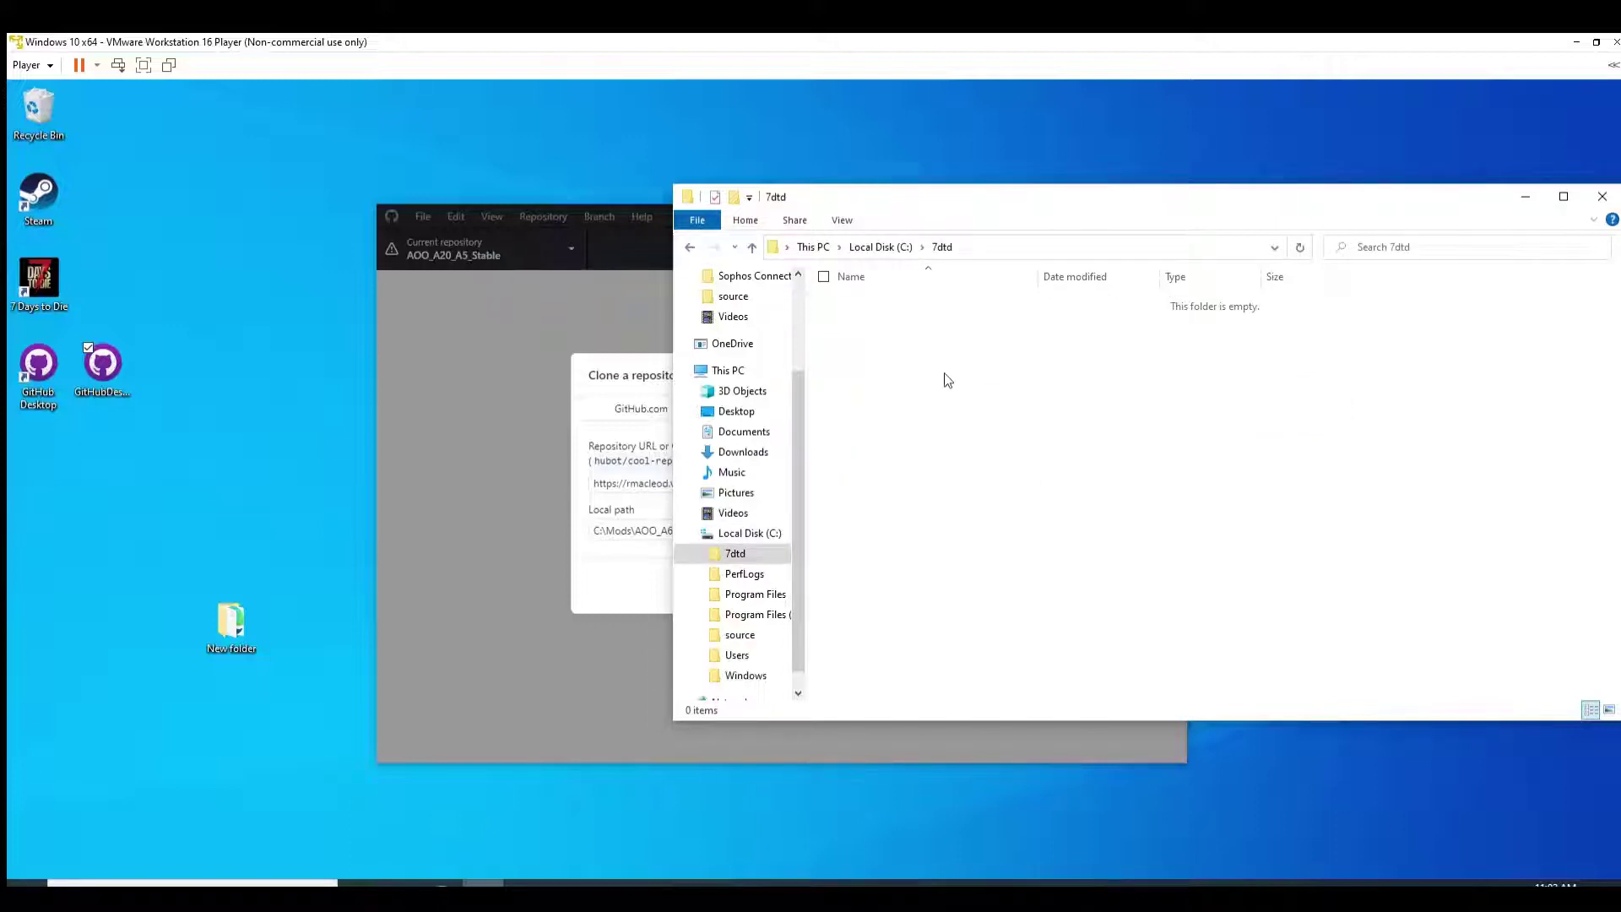
Step: Paste the copied 7 Days To Die folder, all 10,444 items, into C:\7dtd
{"action": "right_click", "coordinate": [901, 348]}
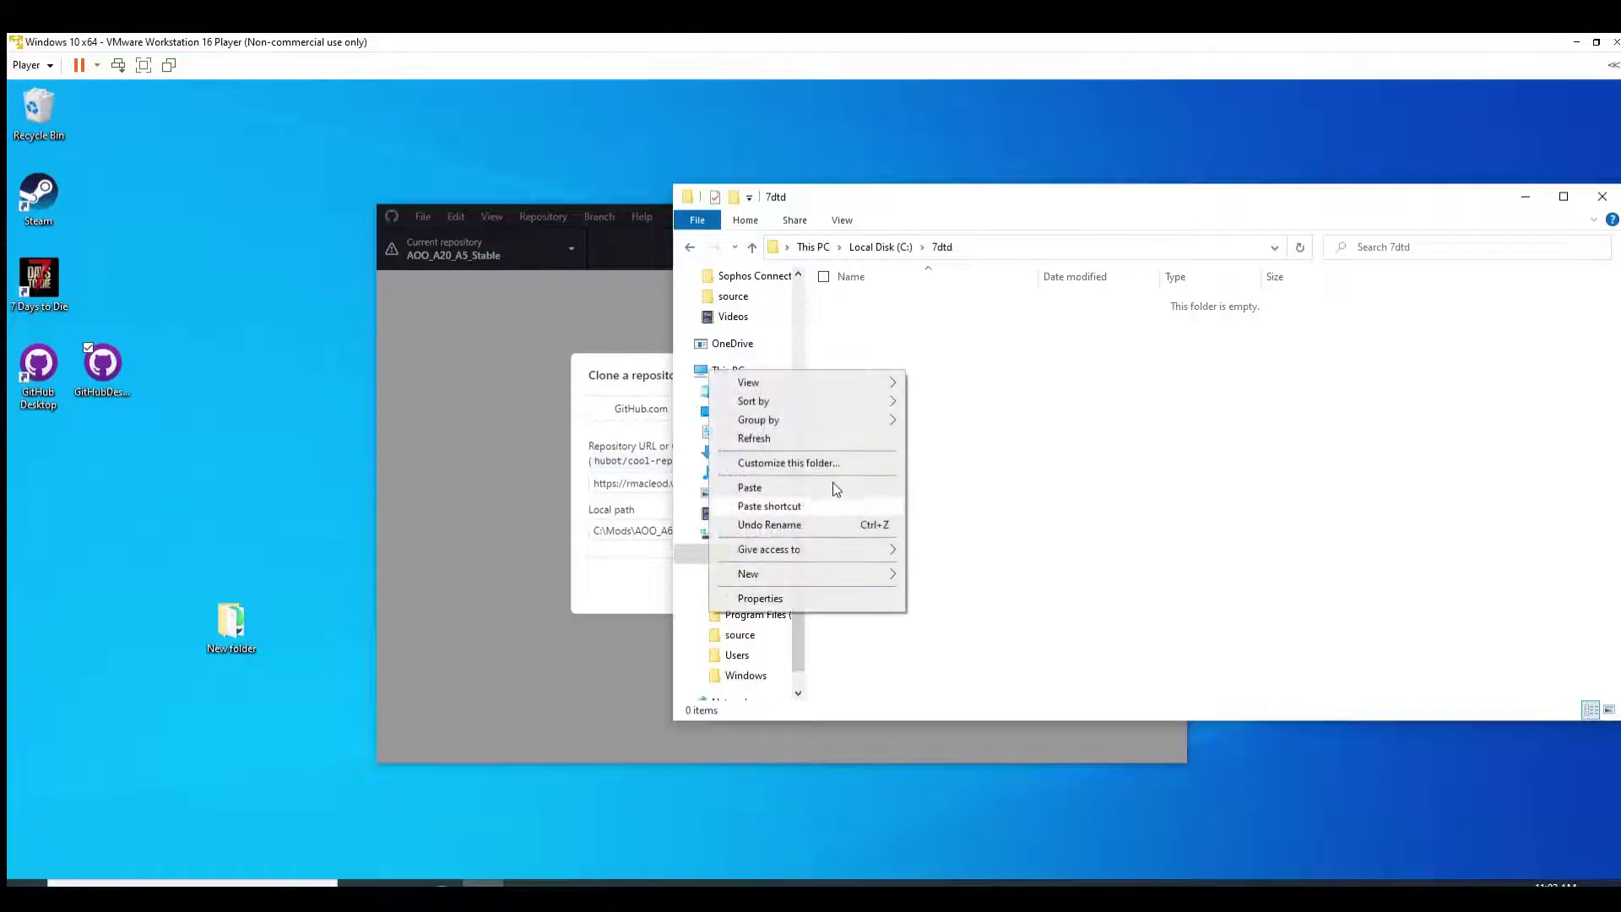
{"action": "left_click", "coordinate": [760, 487]}
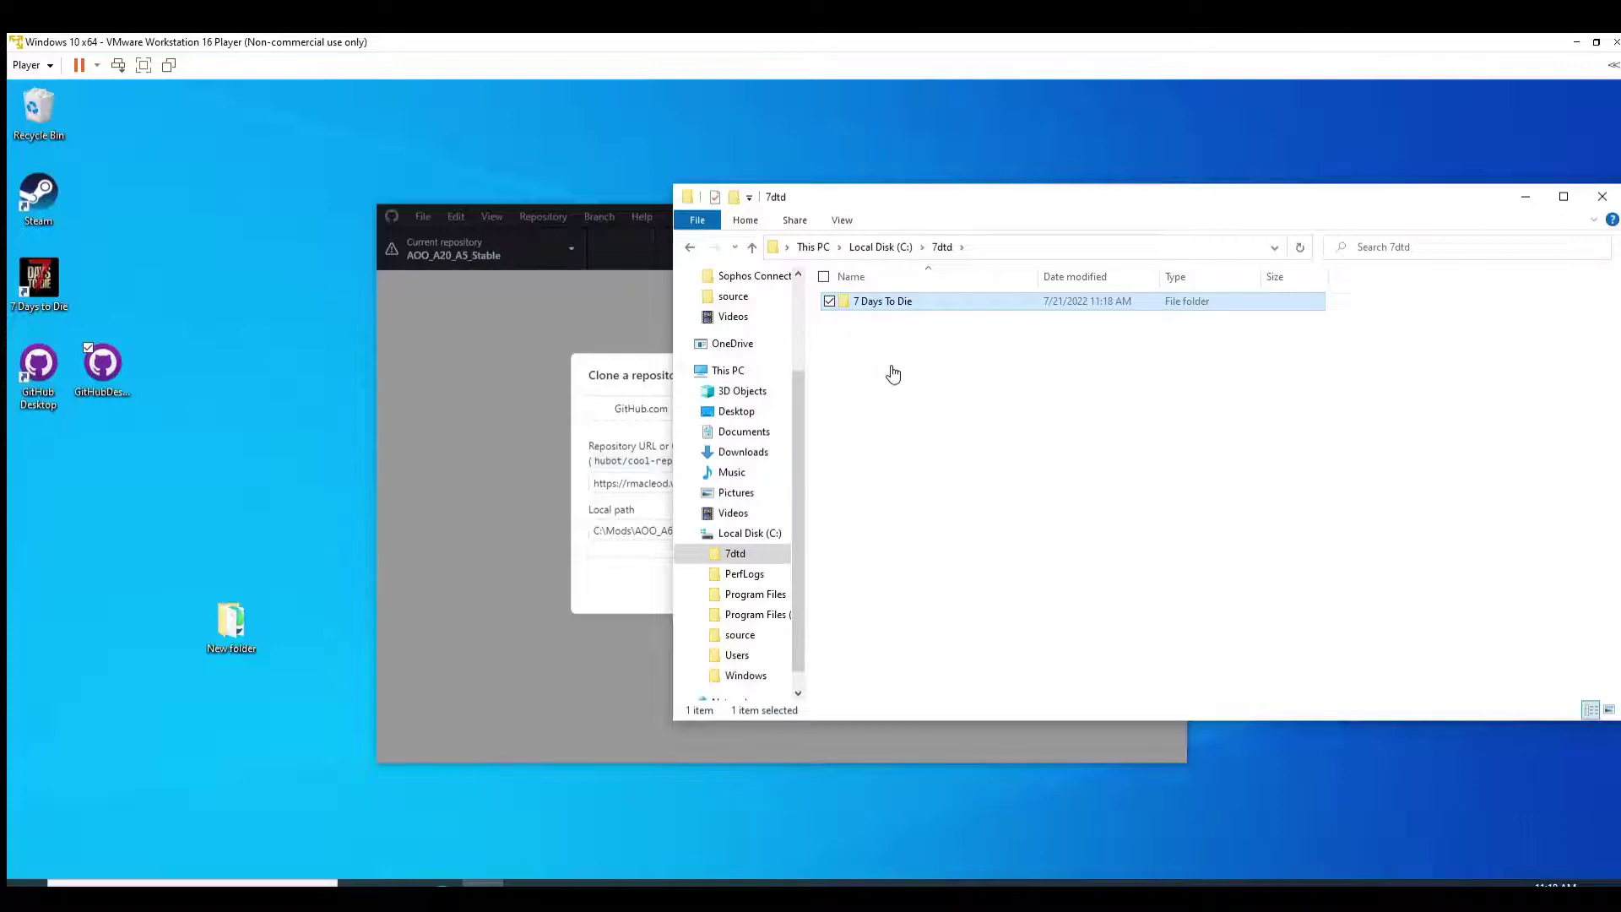
Step: Rename the copied 7 Days To Die folder in C:\7dtd to AOO, then switch back to GitHub Desktop
{"action": "key", "text": "Return"}
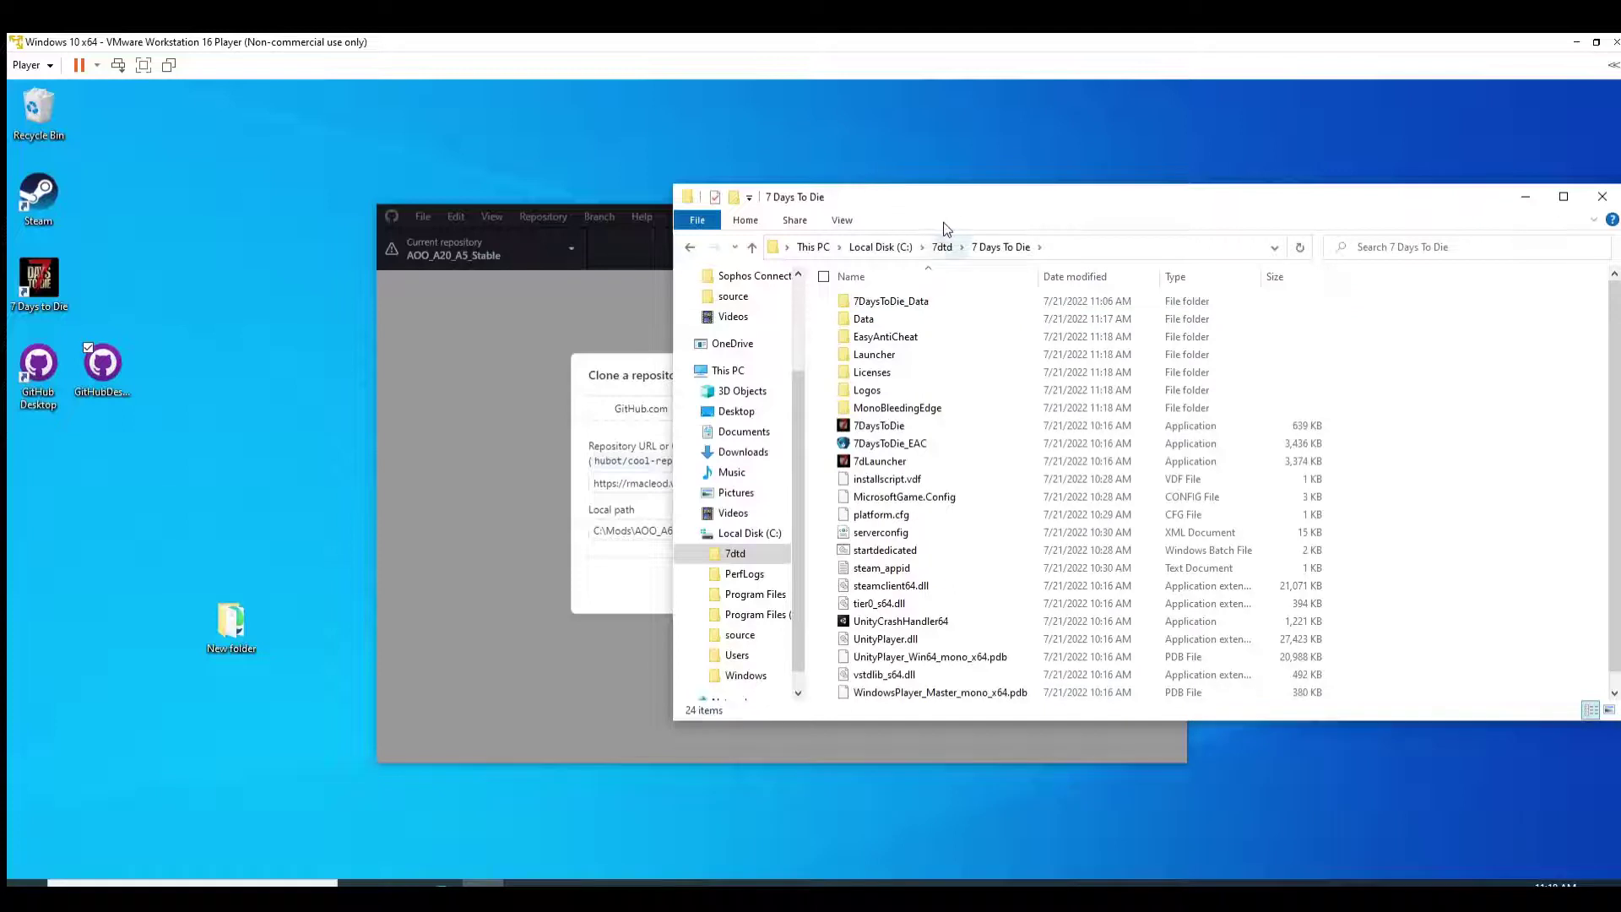
{"action": "left_click", "coordinate": [942, 246]}
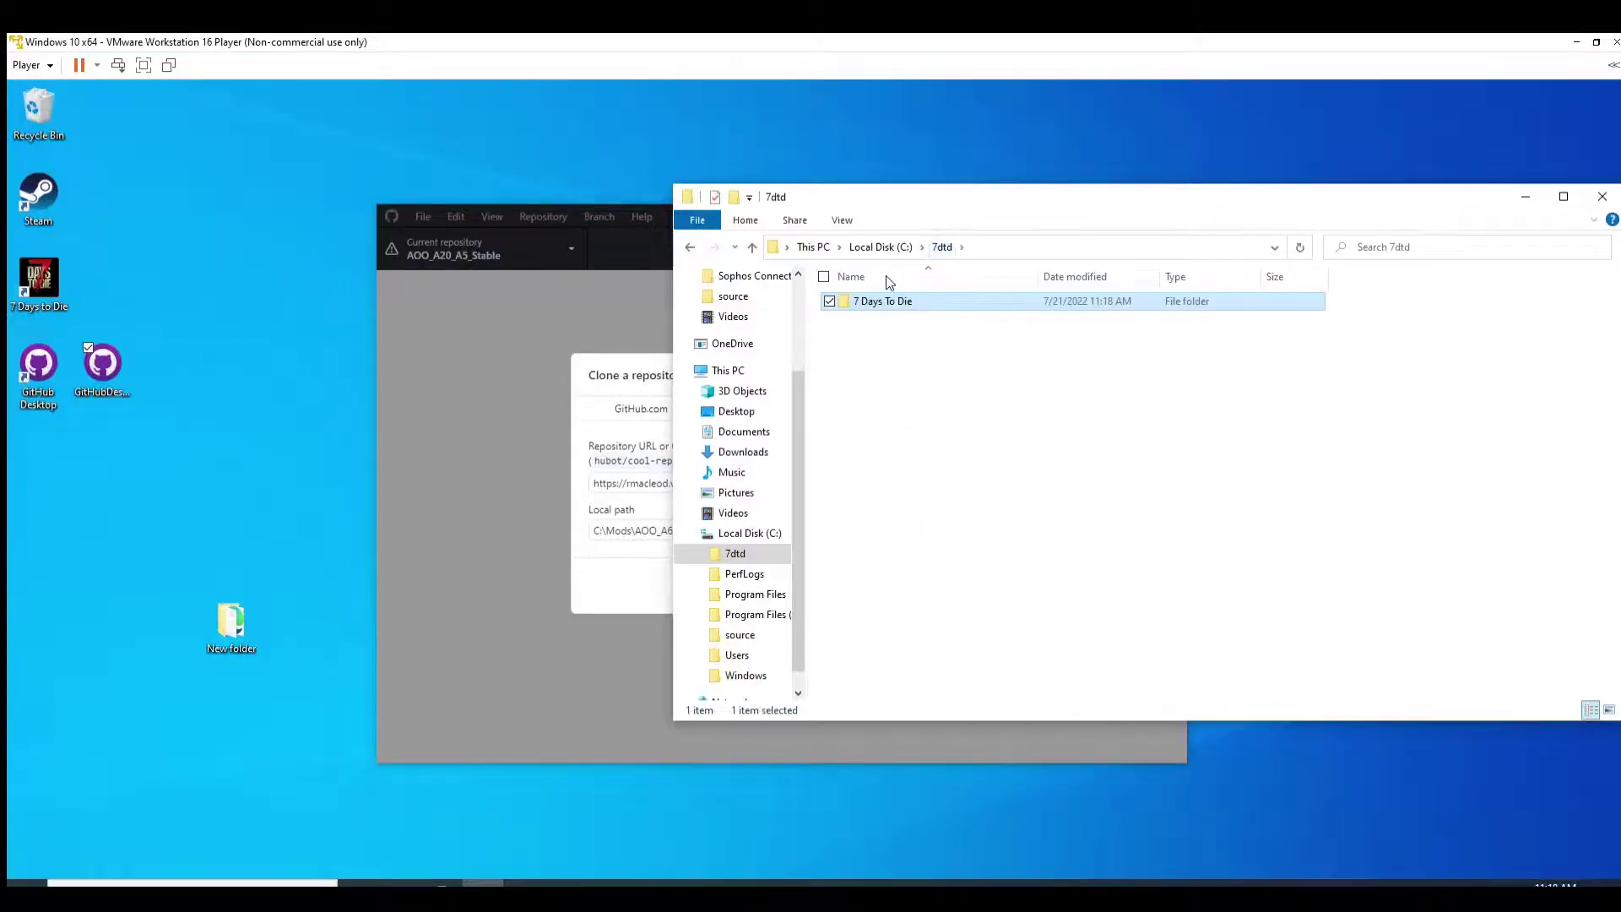
{"action": "key", "text": "F2"}
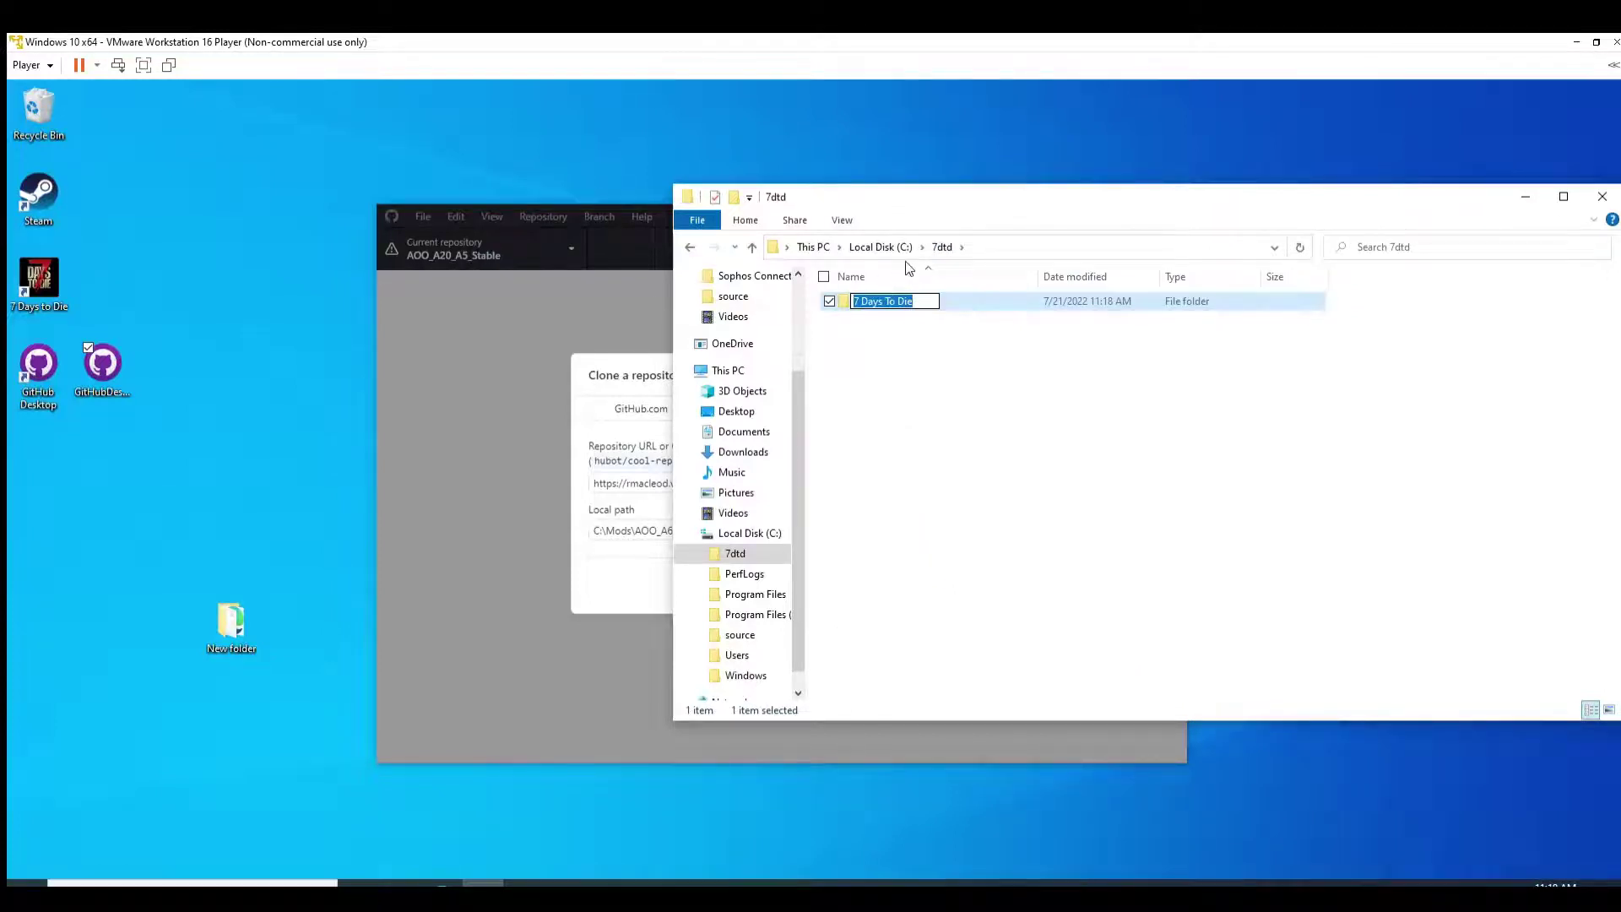
{"action": "key", "text": "End"}
{"action": "key", "text": "shift+Left"}
{"action": "key", "text": "shift+Left"}
{"action": "key", "text": "ctrl+a"}
{"action": "type", "text": "AOO"}
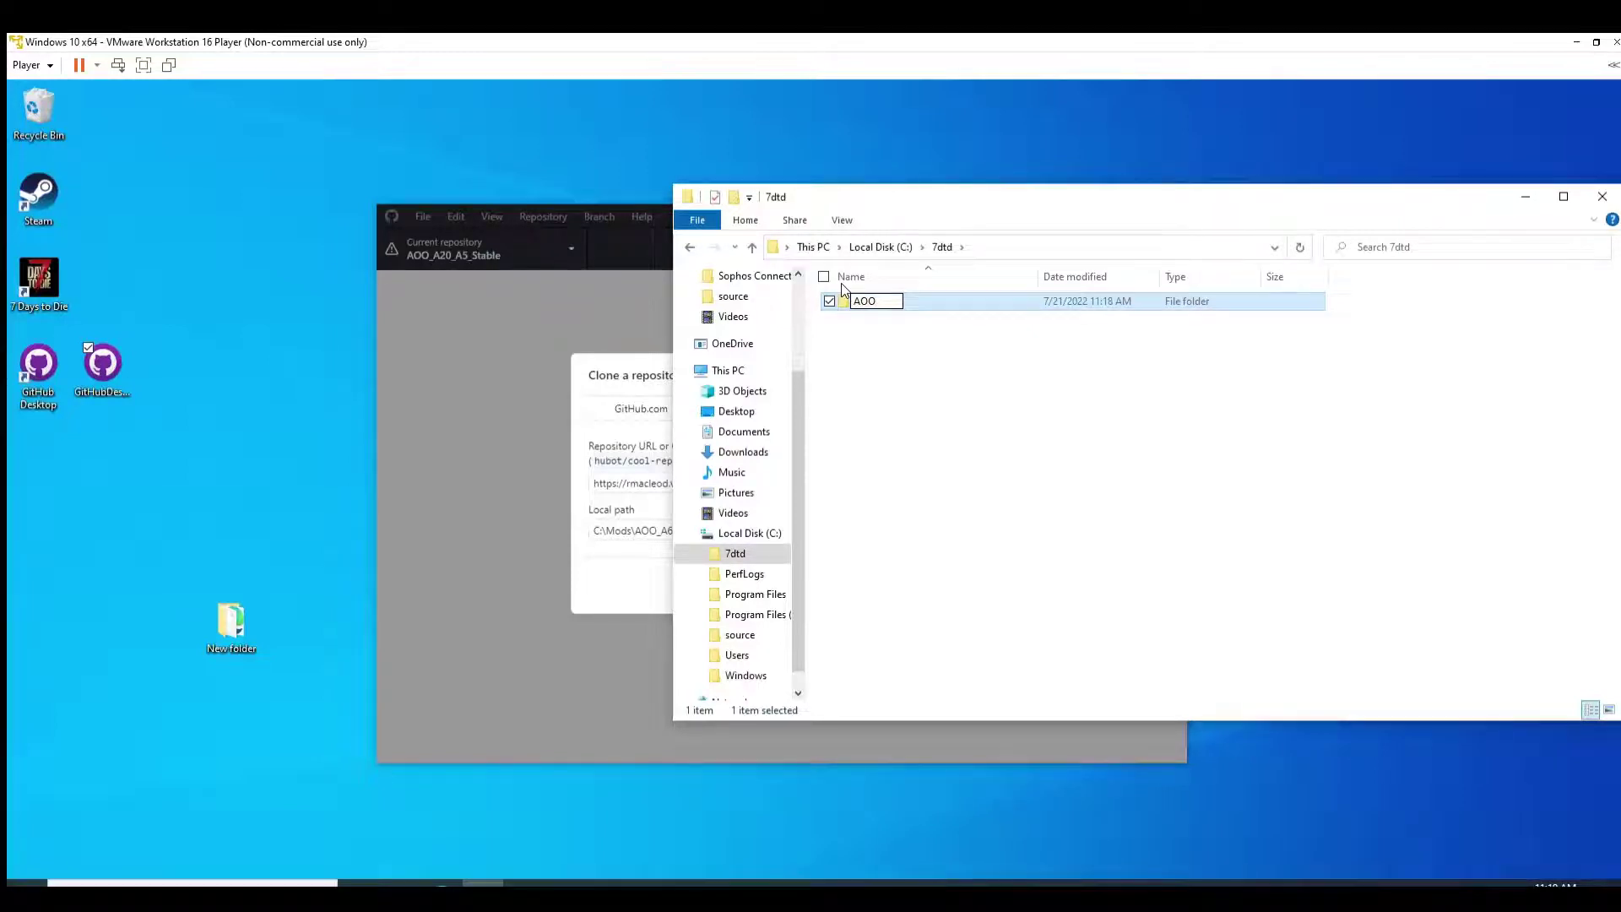
{"action": "left_click", "coordinate": [994, 376]}
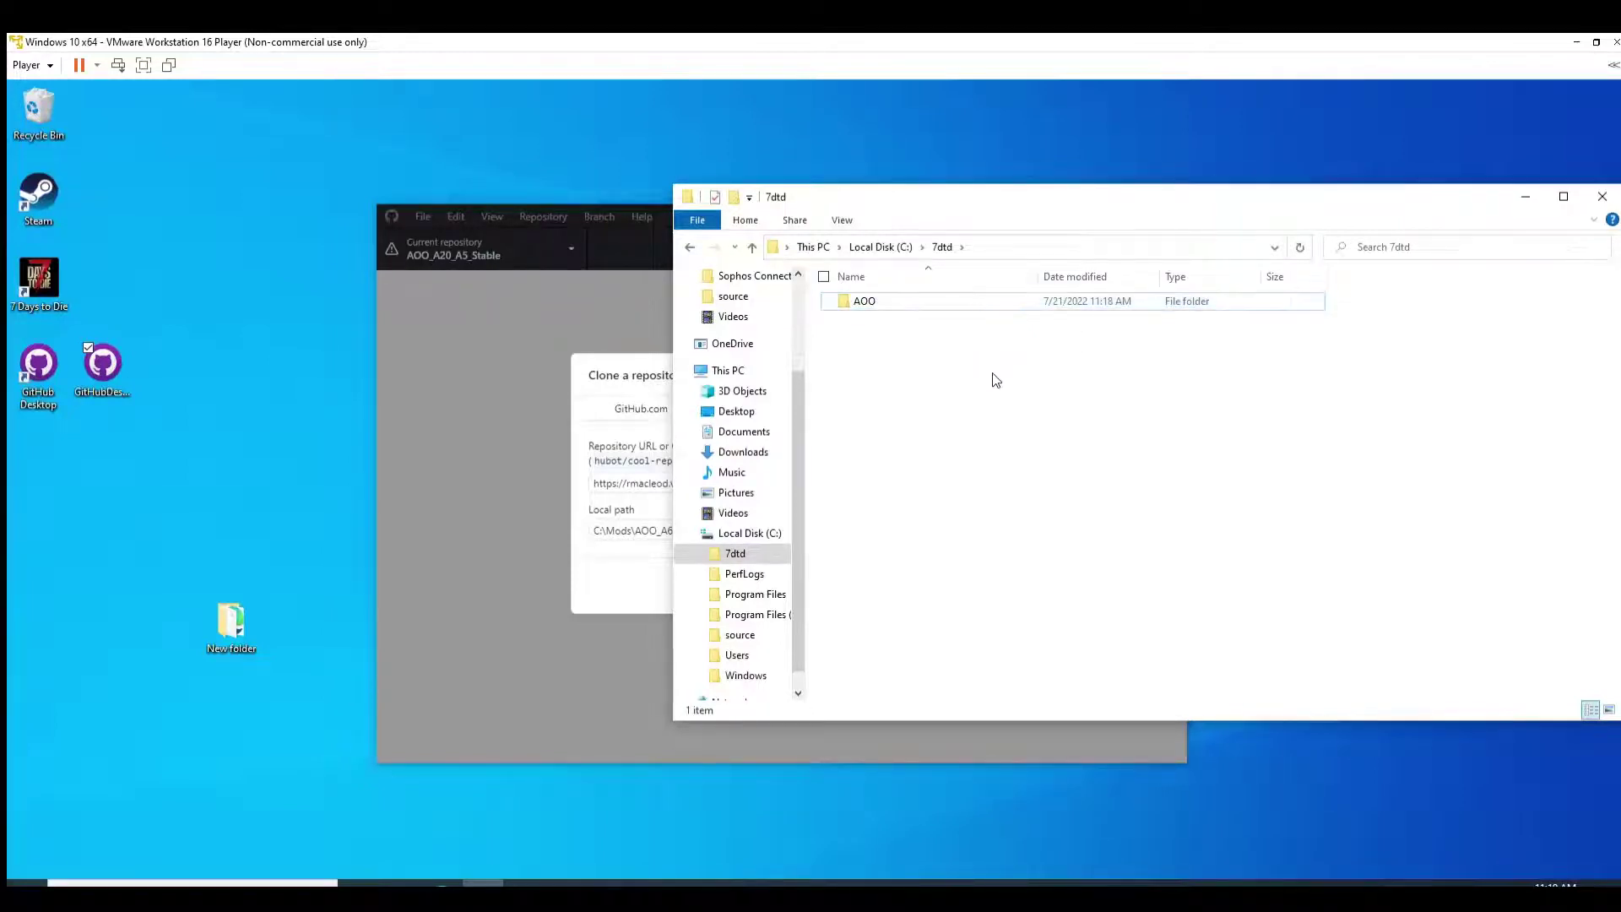
{"action": "left_click", "coordinate": [620, 332]}
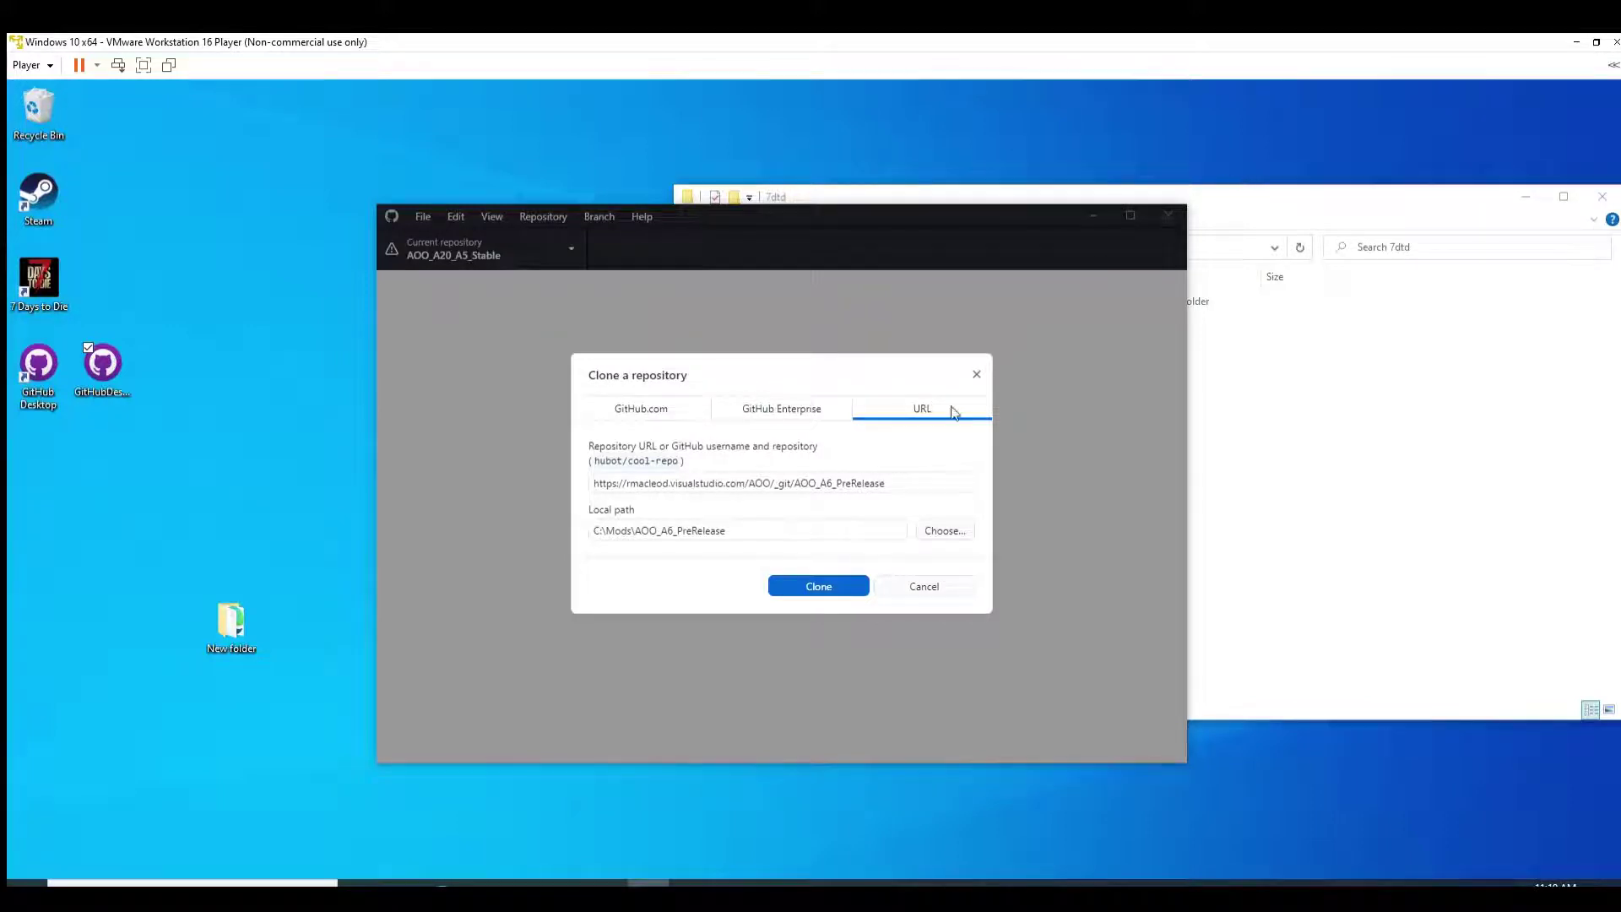
Step: Choose C:\7dtd as the clone destination, giving the path C:\7dtd\AOO_A6_PreRelease
{"action": "left_click", "coordinate": [934, 527]}
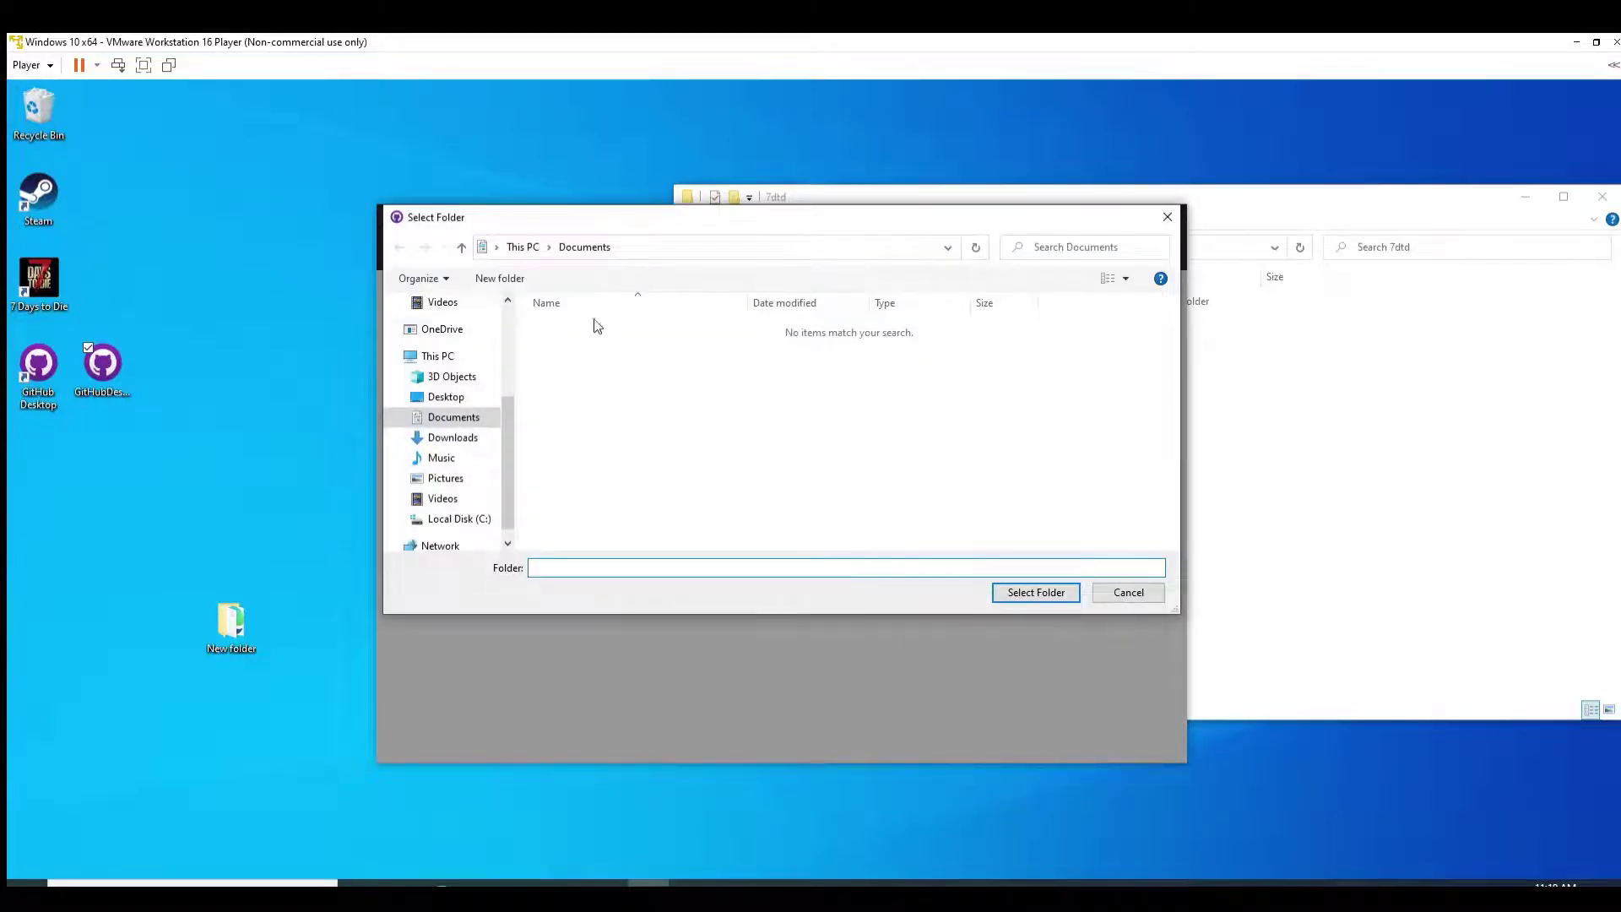
{"action": "left_click", "coordinate": [443, 517]}
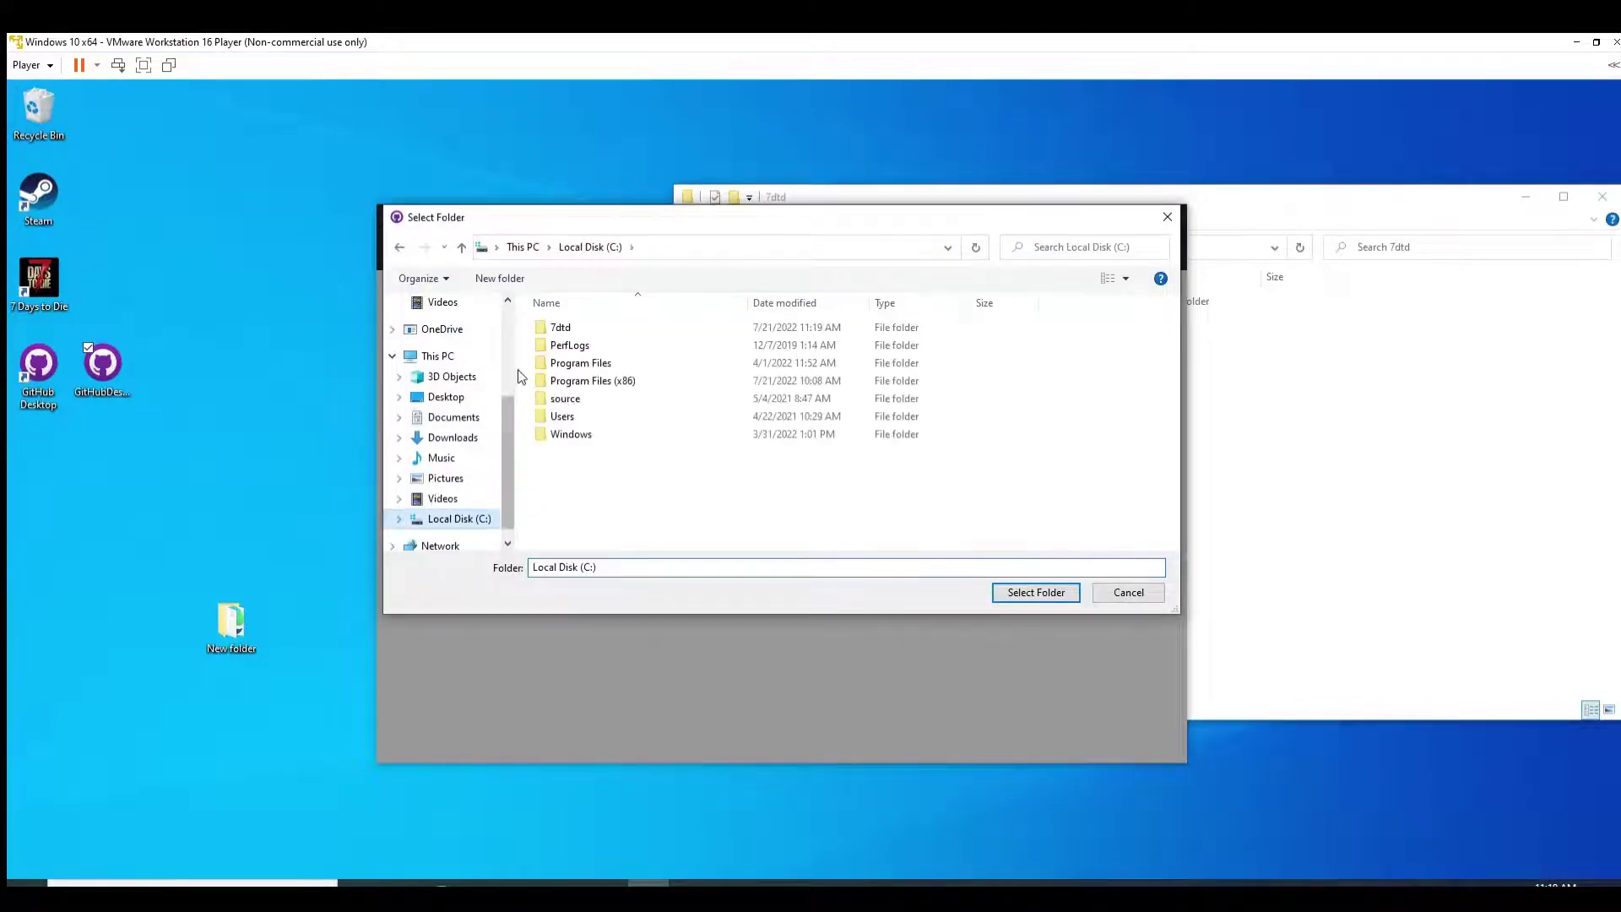
{"action": "double_click", "coordinate": [557, 327]}
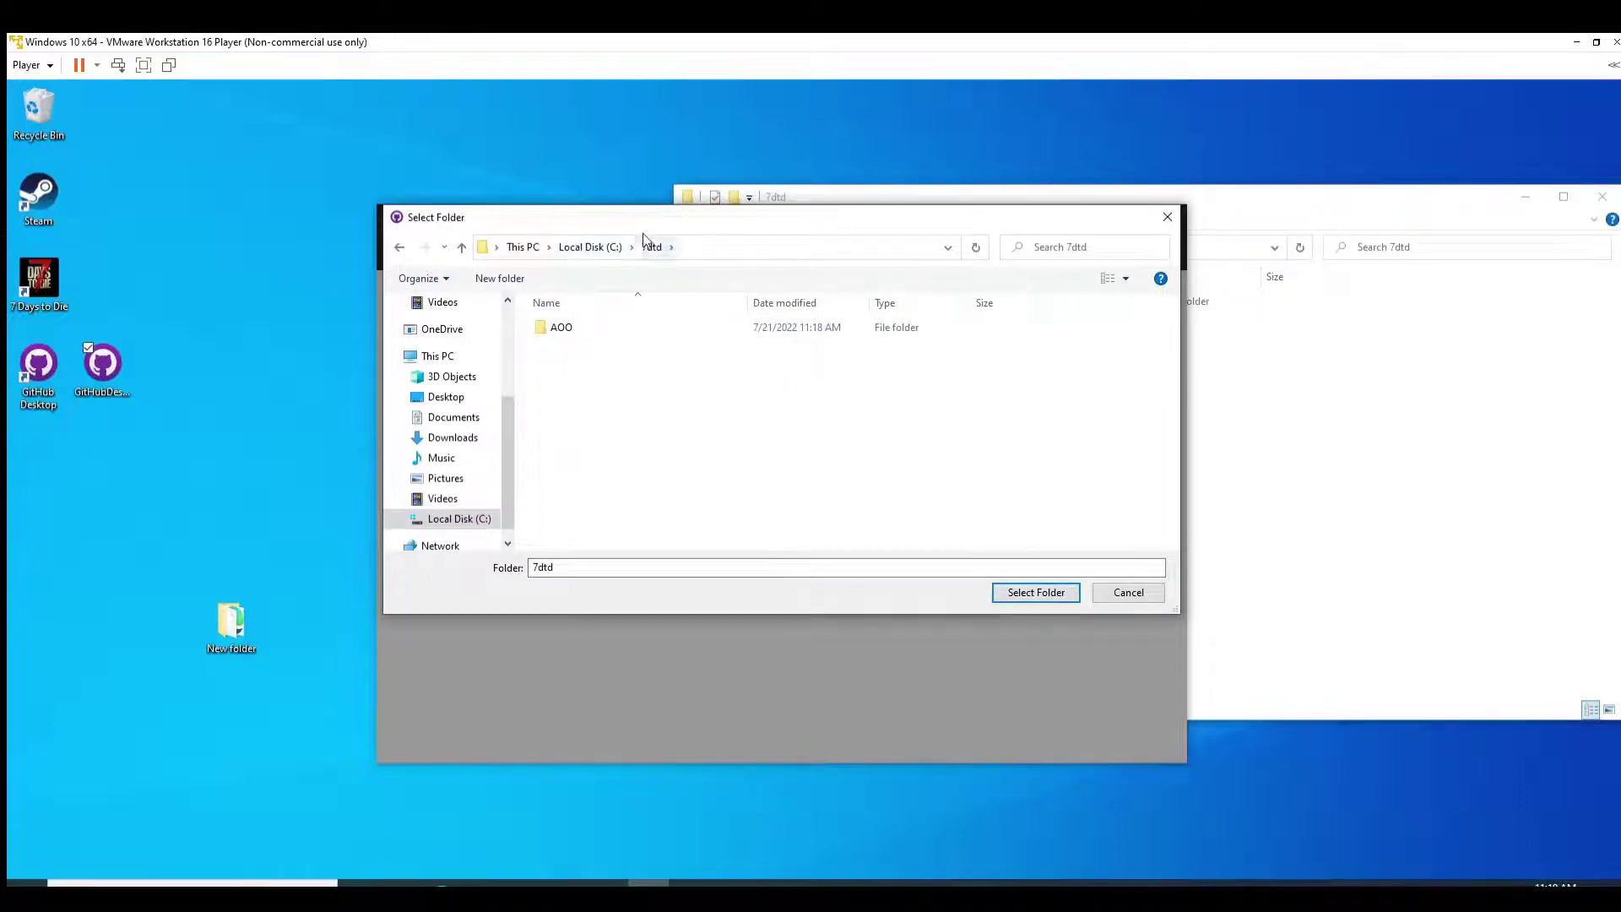
{"action": "left_click", "coordinate": [1013, 591]}
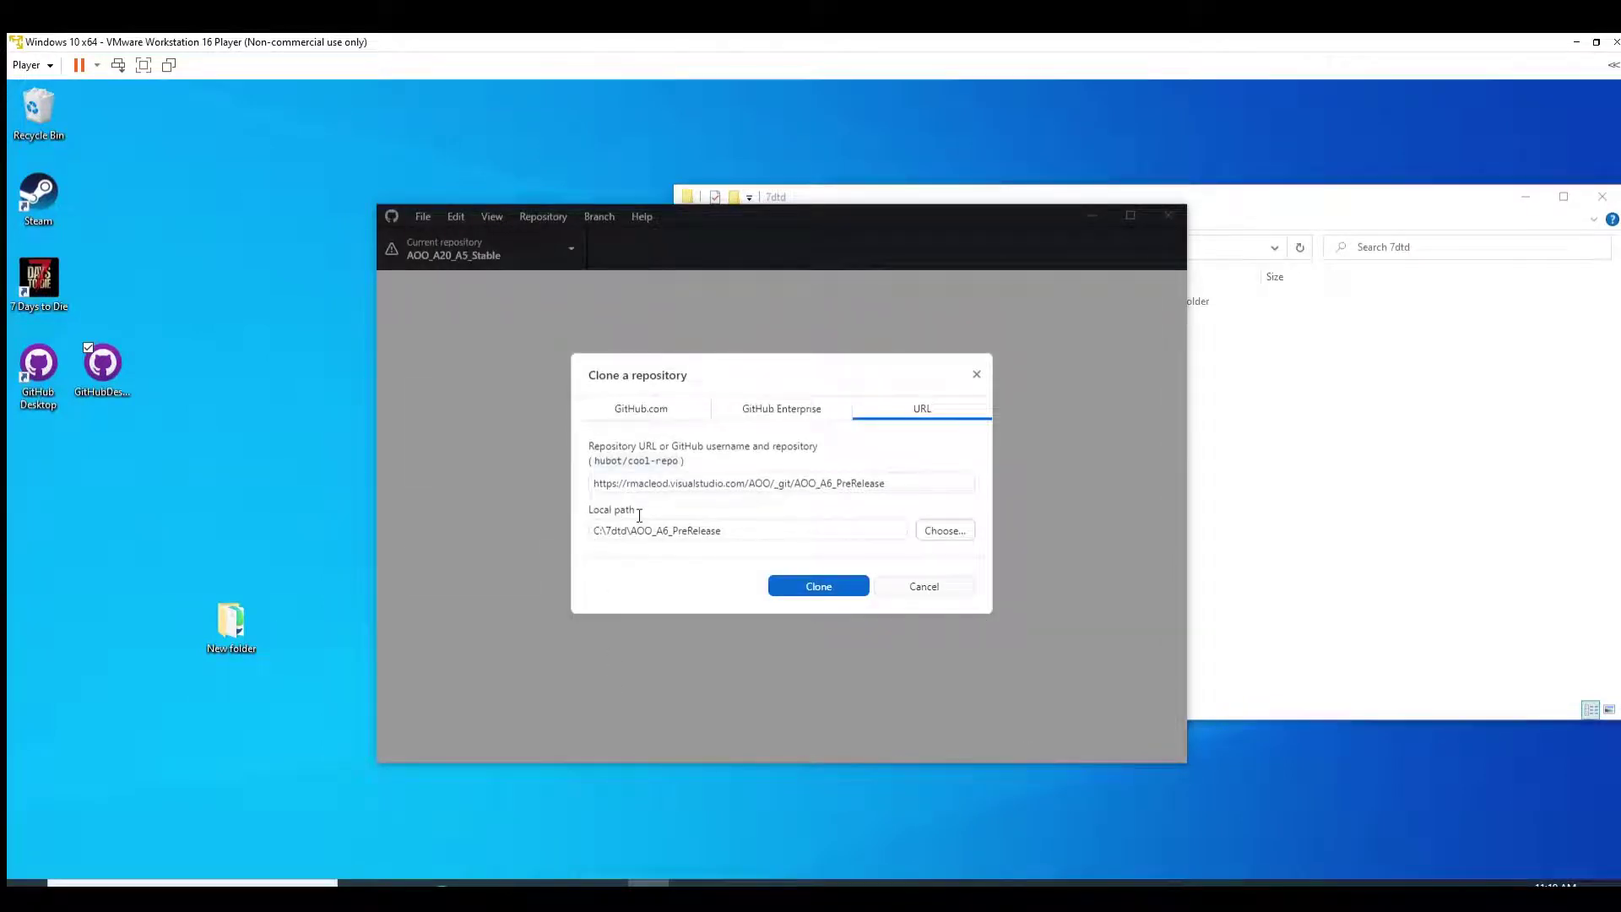
Step: Edit the local path to C:\7dtd\AOO, then choose the C: drive root as the destination
{"action": "left_click_drag", "start_coordinate": [734, 521], "coordinate": [635, 512]}
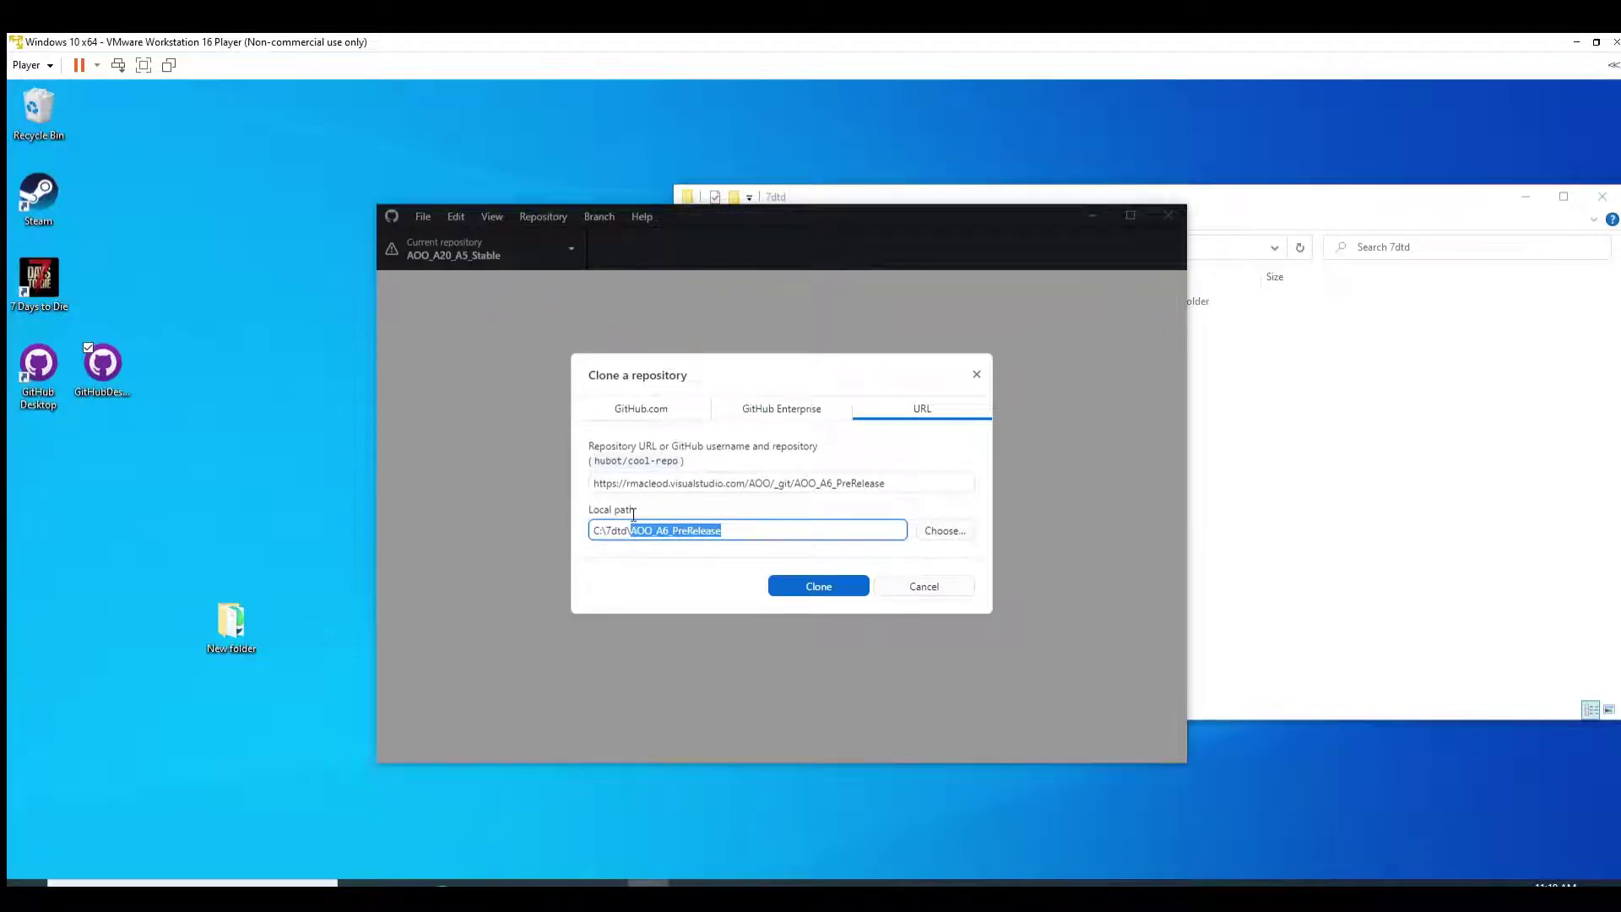
{"action": "type", "text": "AOO"}
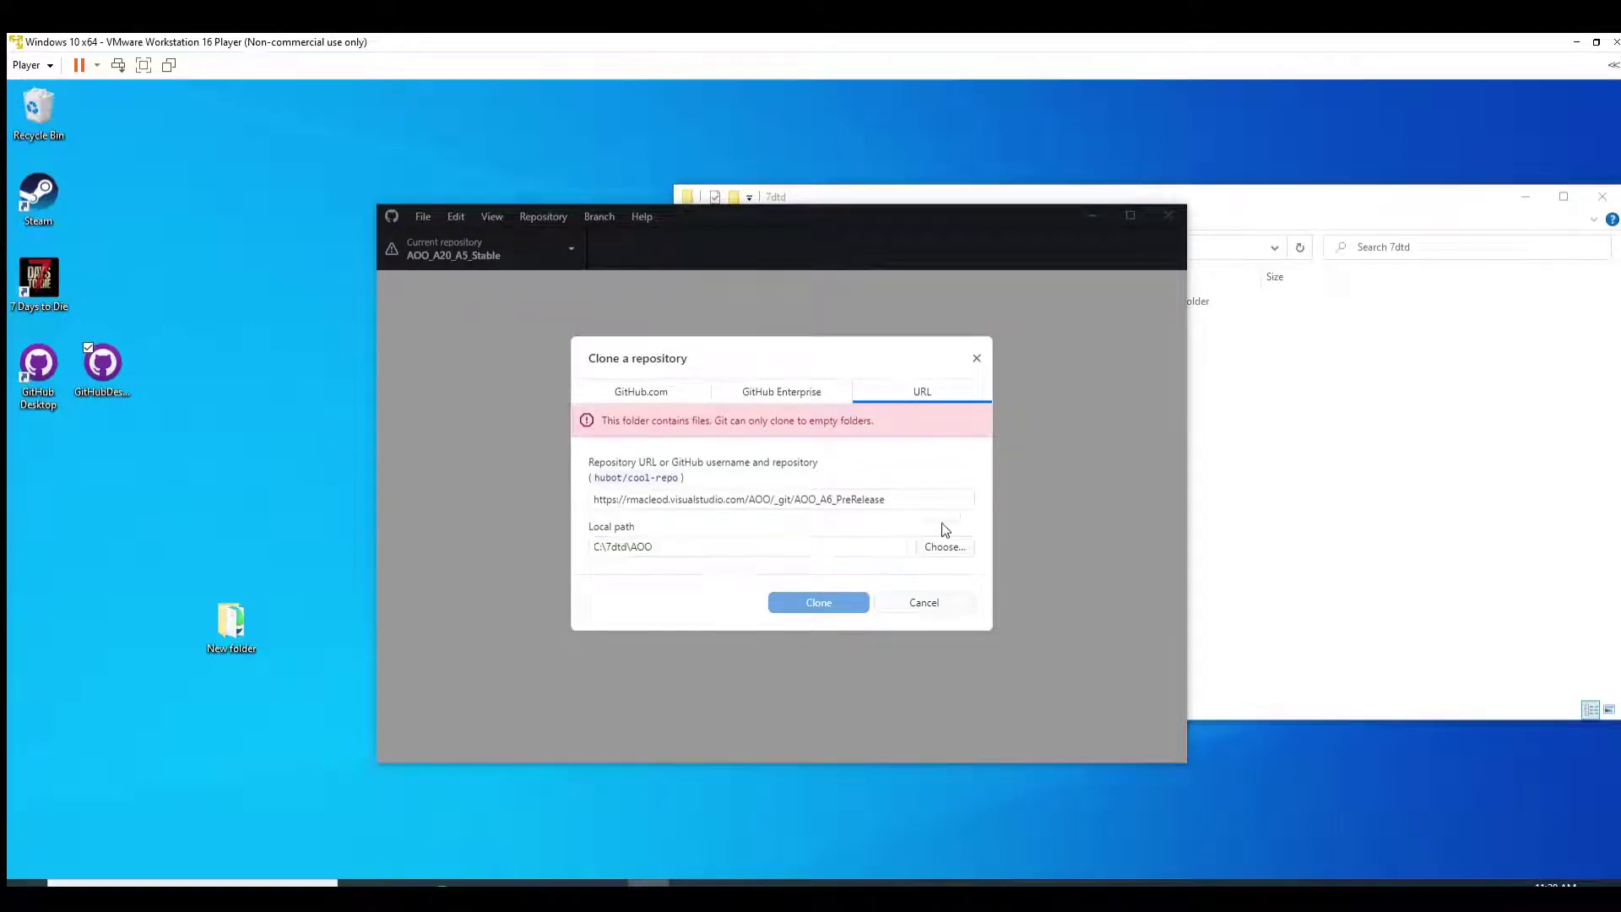
{"action": "left_click", "coordinate": [945, 547]}
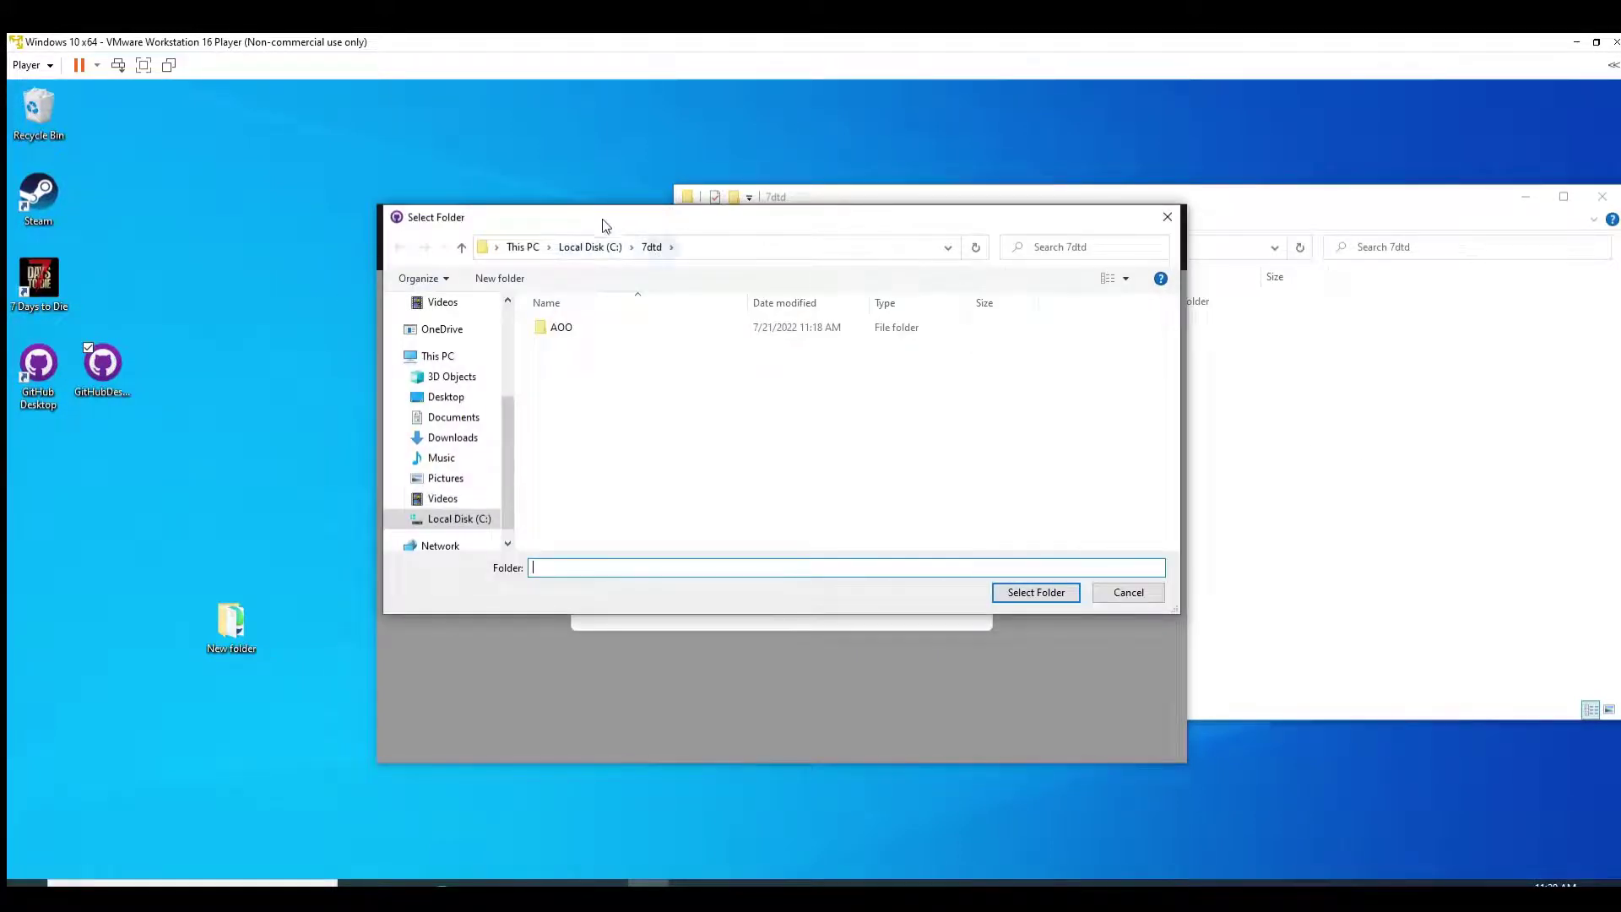
{"action": "left_click", "coordinate": [595, 245]}
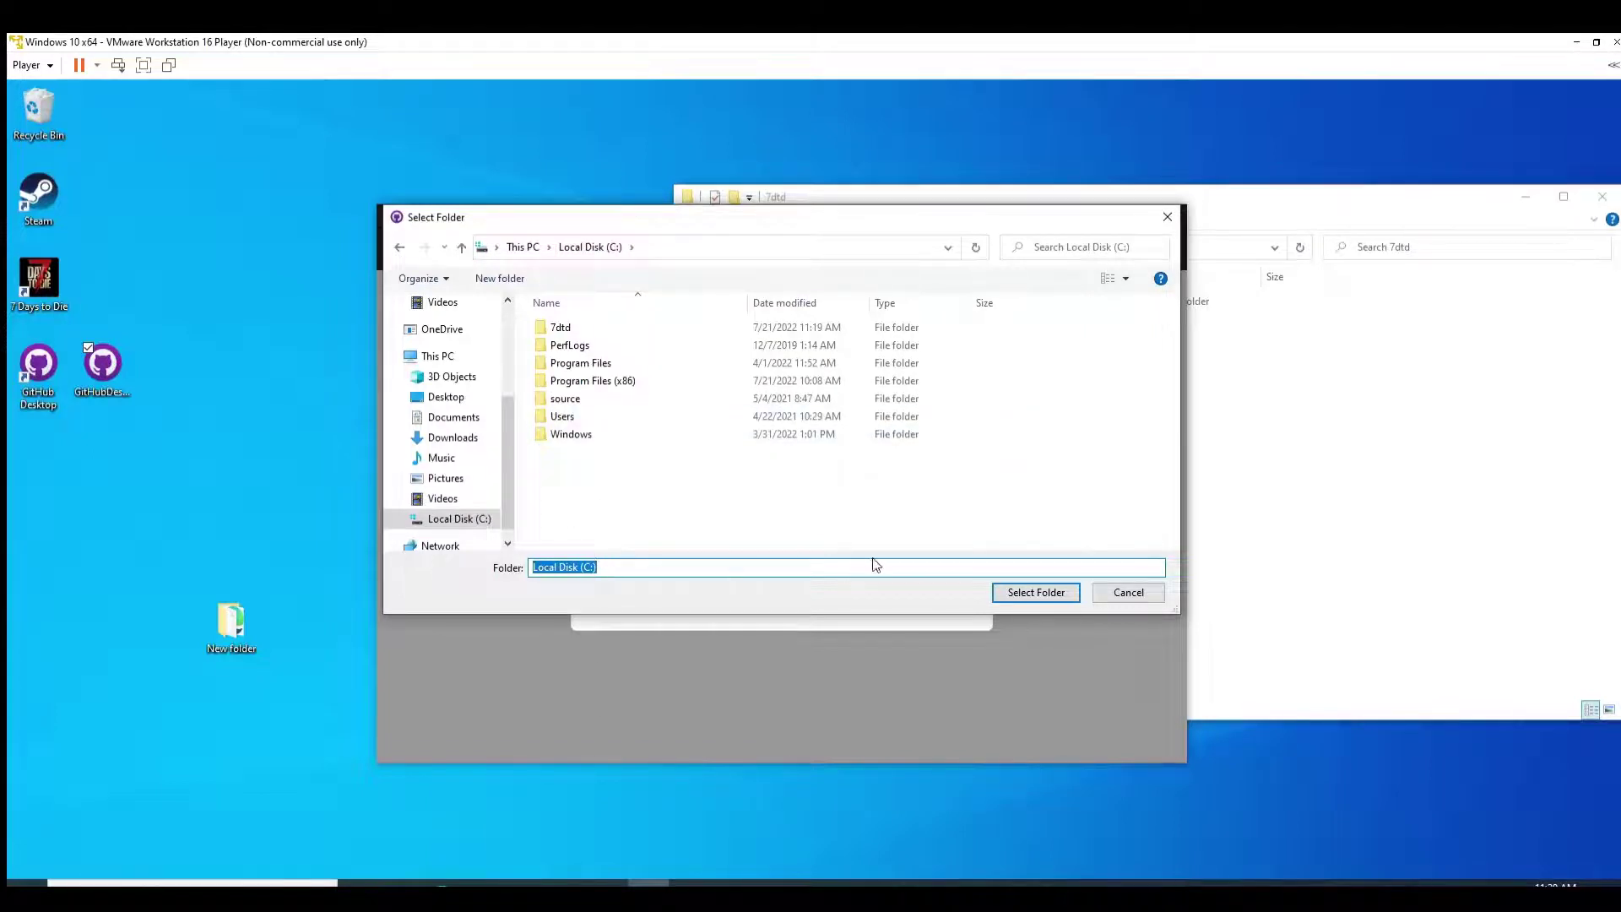
{"action": "left_click", "coordinate": [1034, 588]}
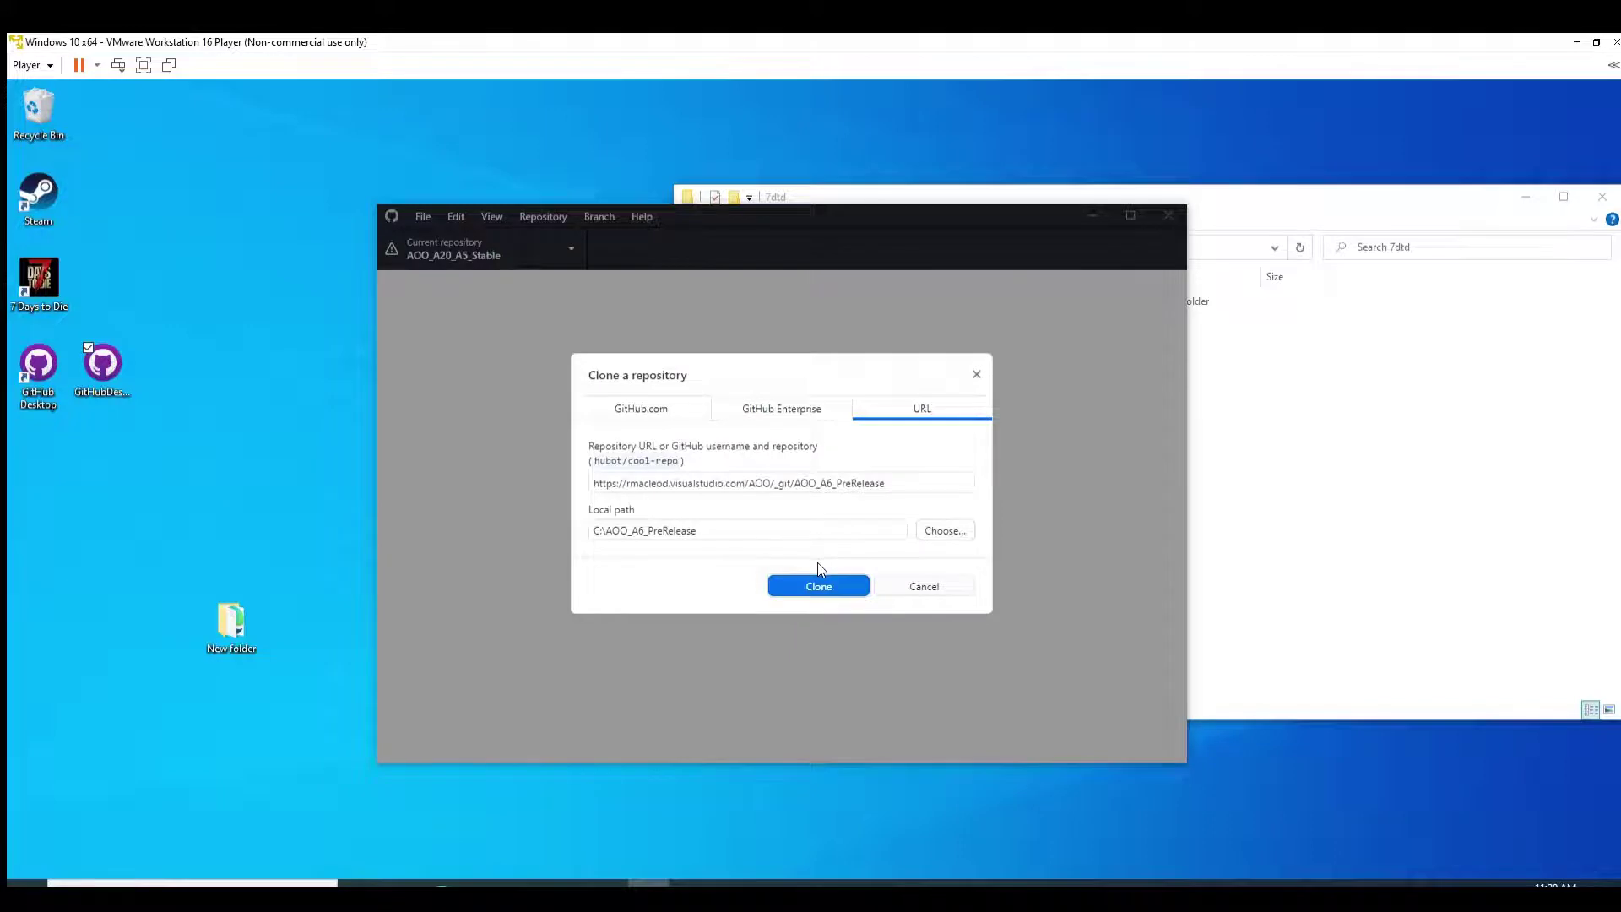
Step: Confirm the clone of AOO_A6_PreRelease into C:\AOO_A6_PreRelease
{"action": "key", "text": "Return"}
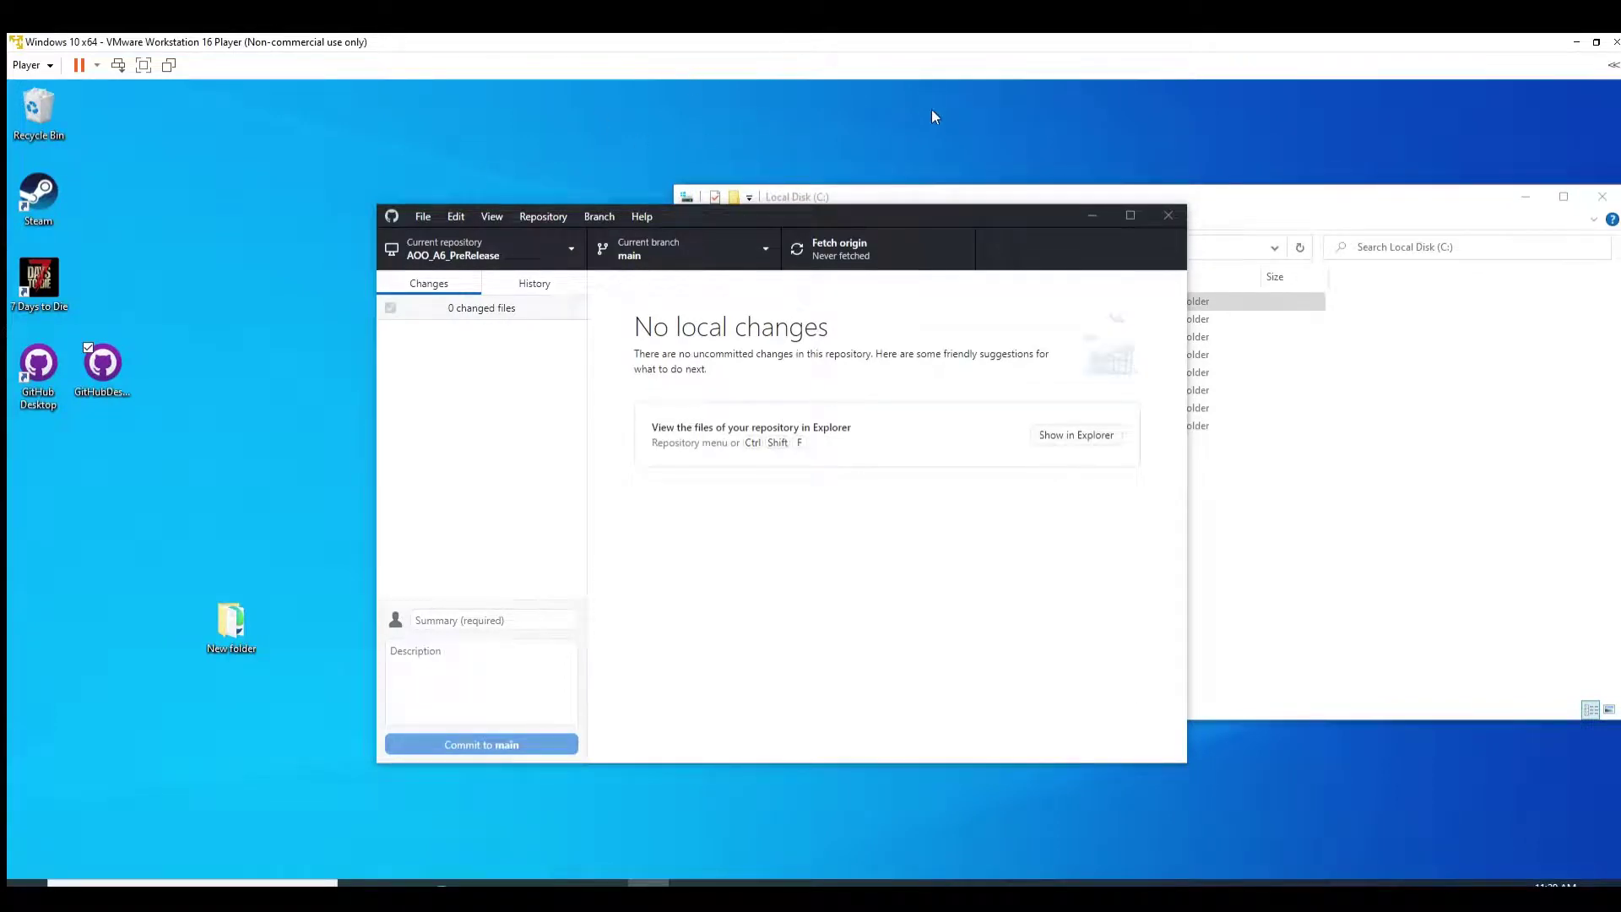
Step: Open the cloned AOO_A6_PreRelease\Mods folder in Explorer to check its contents
{"action": "left_click", "coordinate": [1224, 194]}
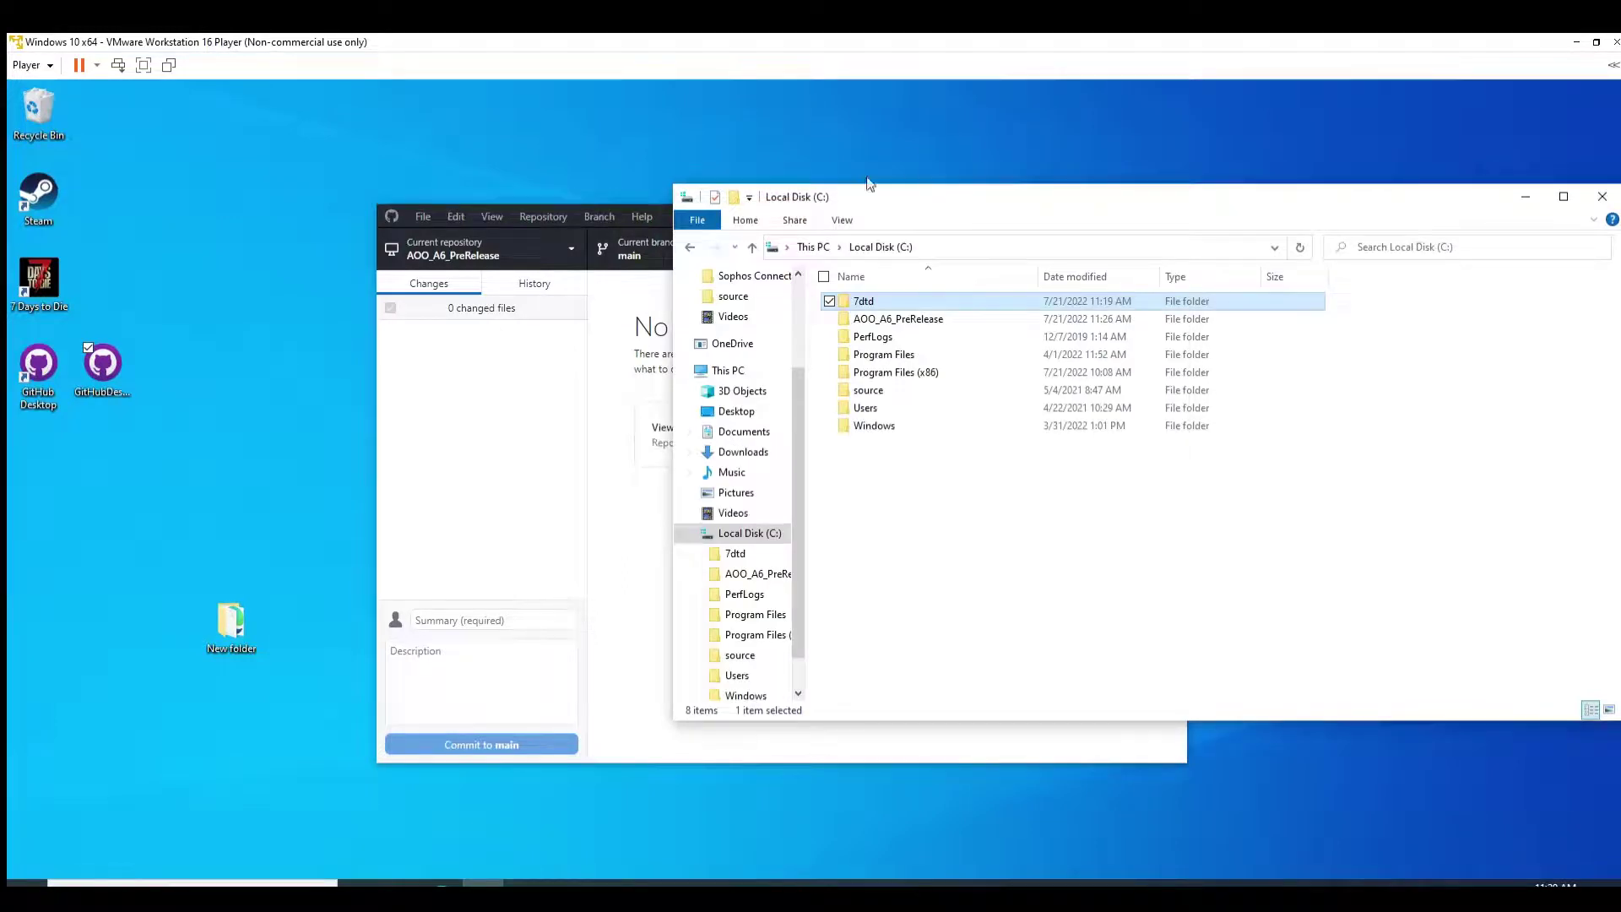
{"action": "double_click", "coordinate": [866, 319]}
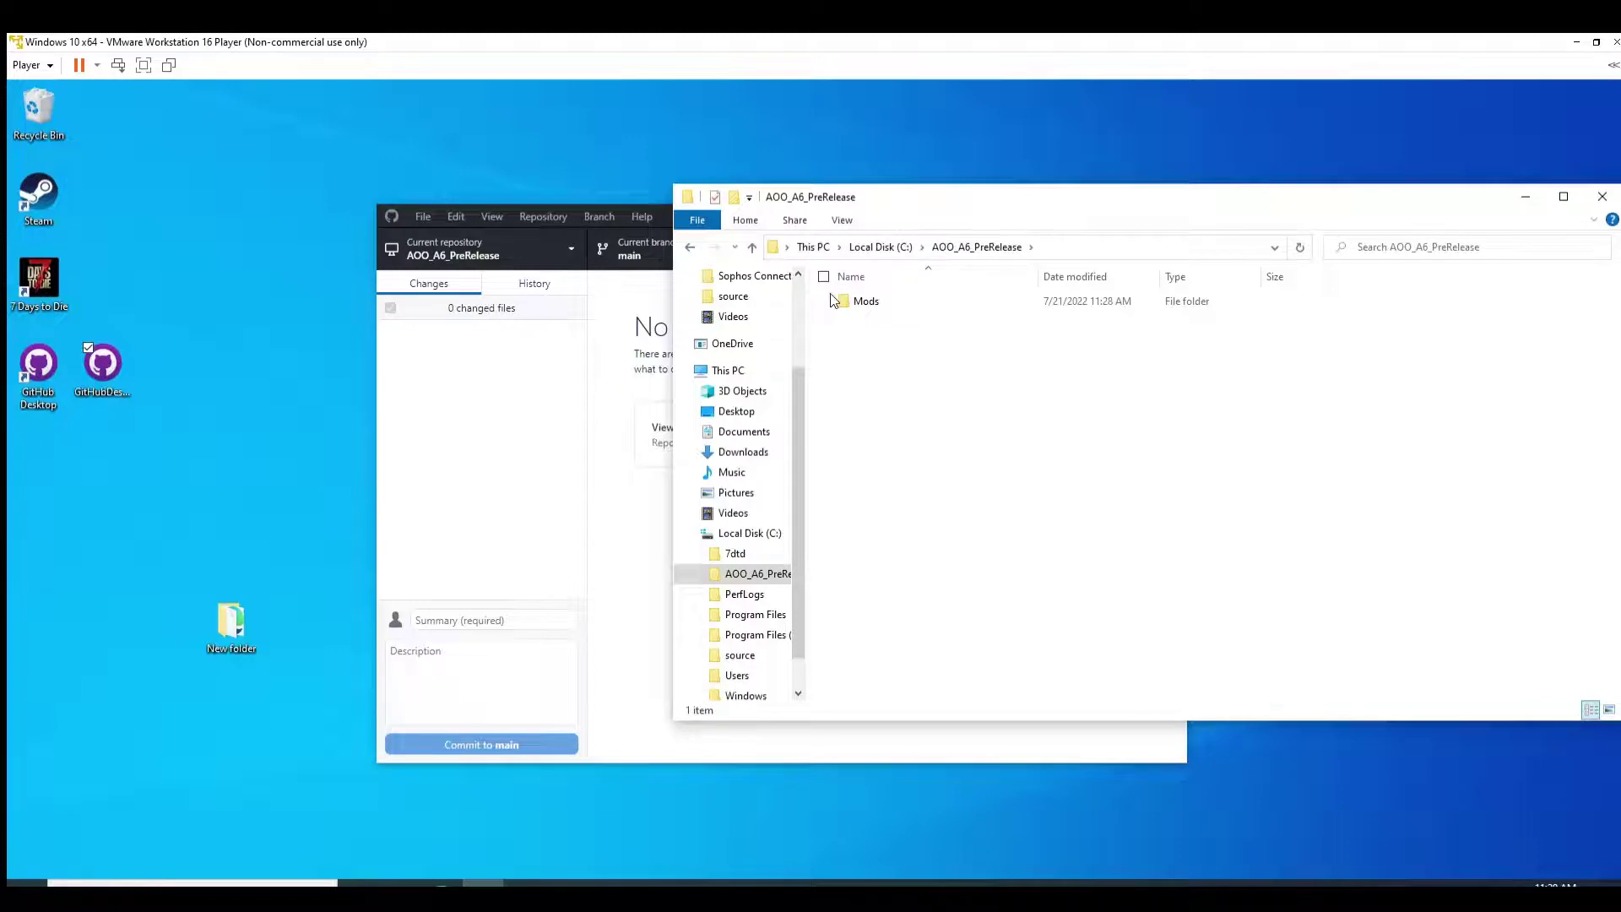
{"action": "double_click", "coordinate": [849, 299]}
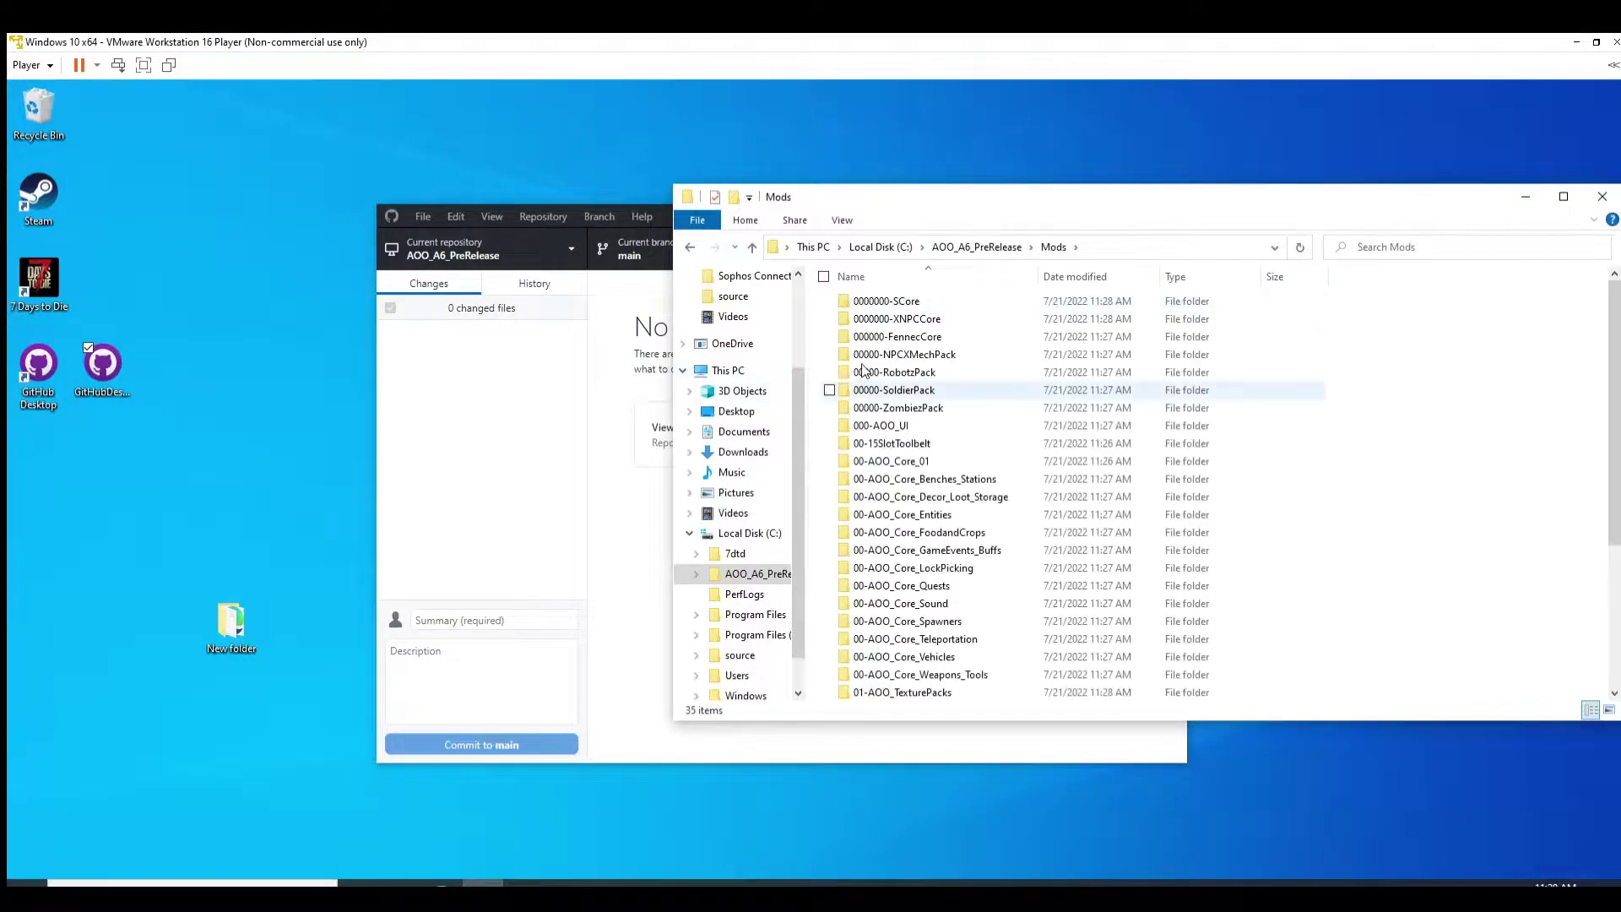
{"action": "scroll", "coordinate": [955, 479], "scroll_direction": "down", "scroll_amount": 4}
{"action": "scroll", "coordinate": [955, 479], "scroll_direction": "up", "scroll_amount": 4}
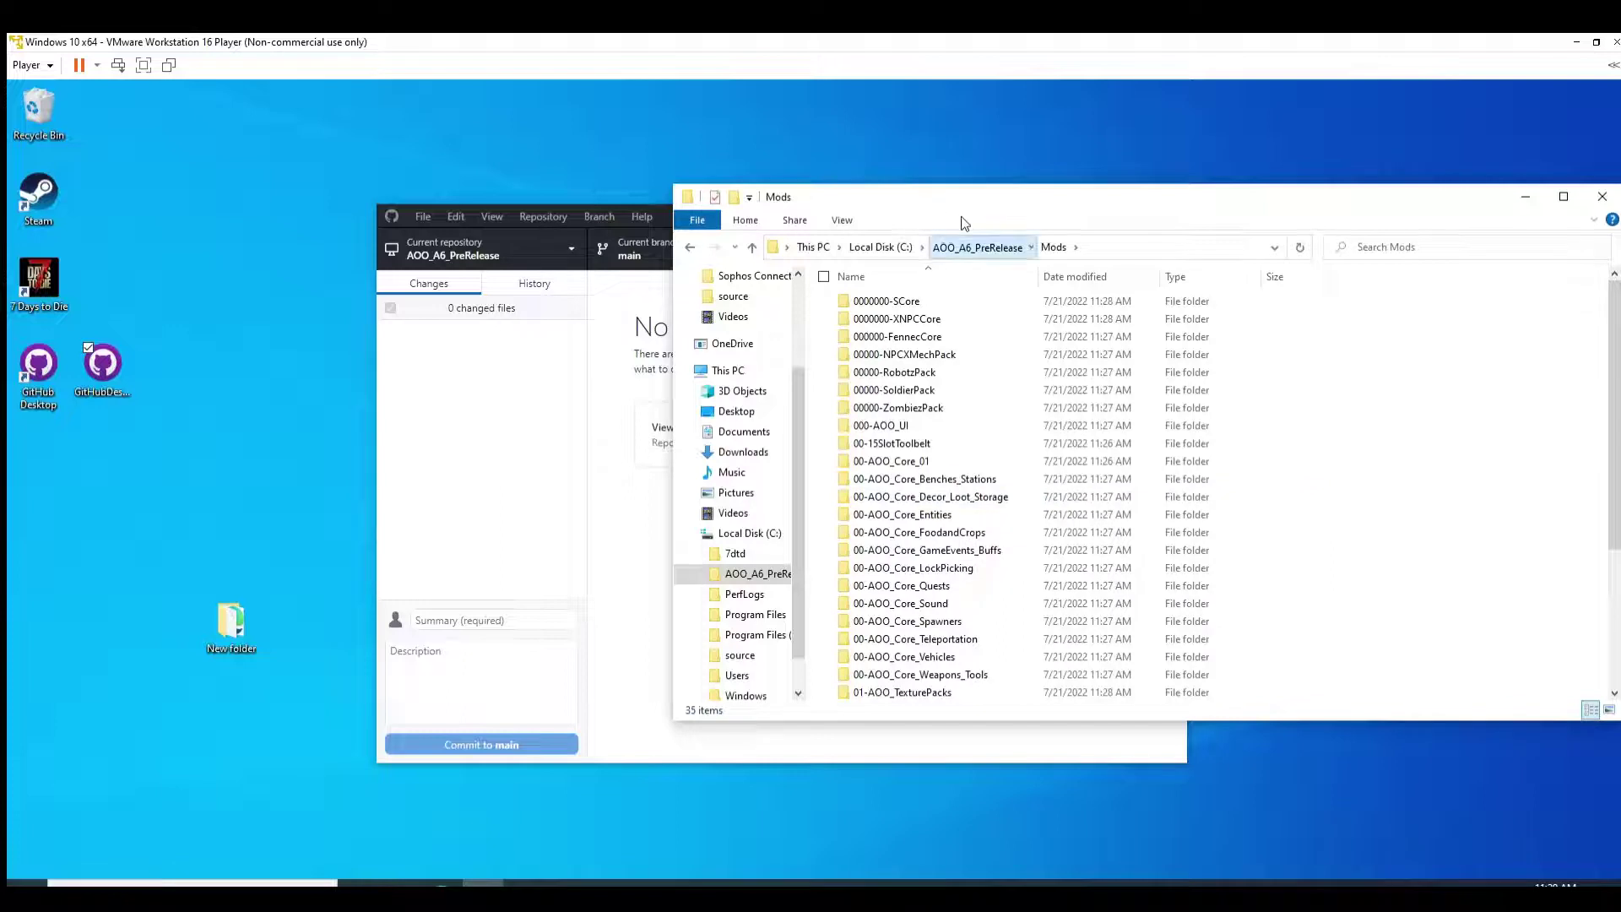
Step: Cut the Mods folder from AOO_A6_PreRelease and go to the C:\7dtd folder
{"action": "key", "text": "alt+Up"}
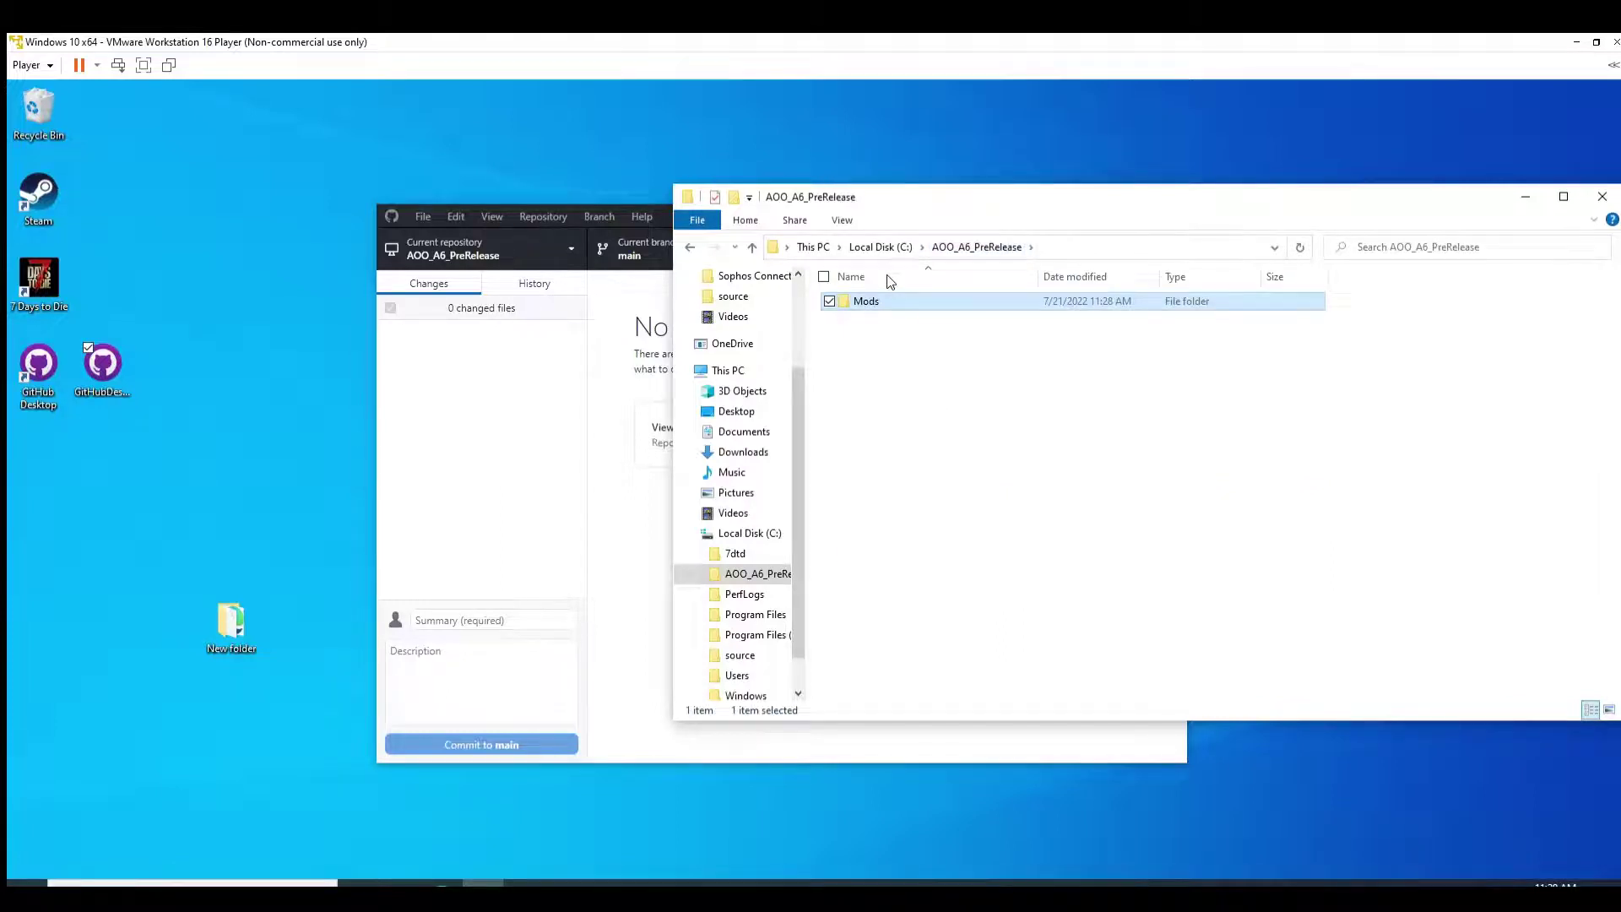
{"action": "key", "text": "F2"}
{"action": "key", "text": "Escape"}
{"action": "key", "text": "shift+F10"}
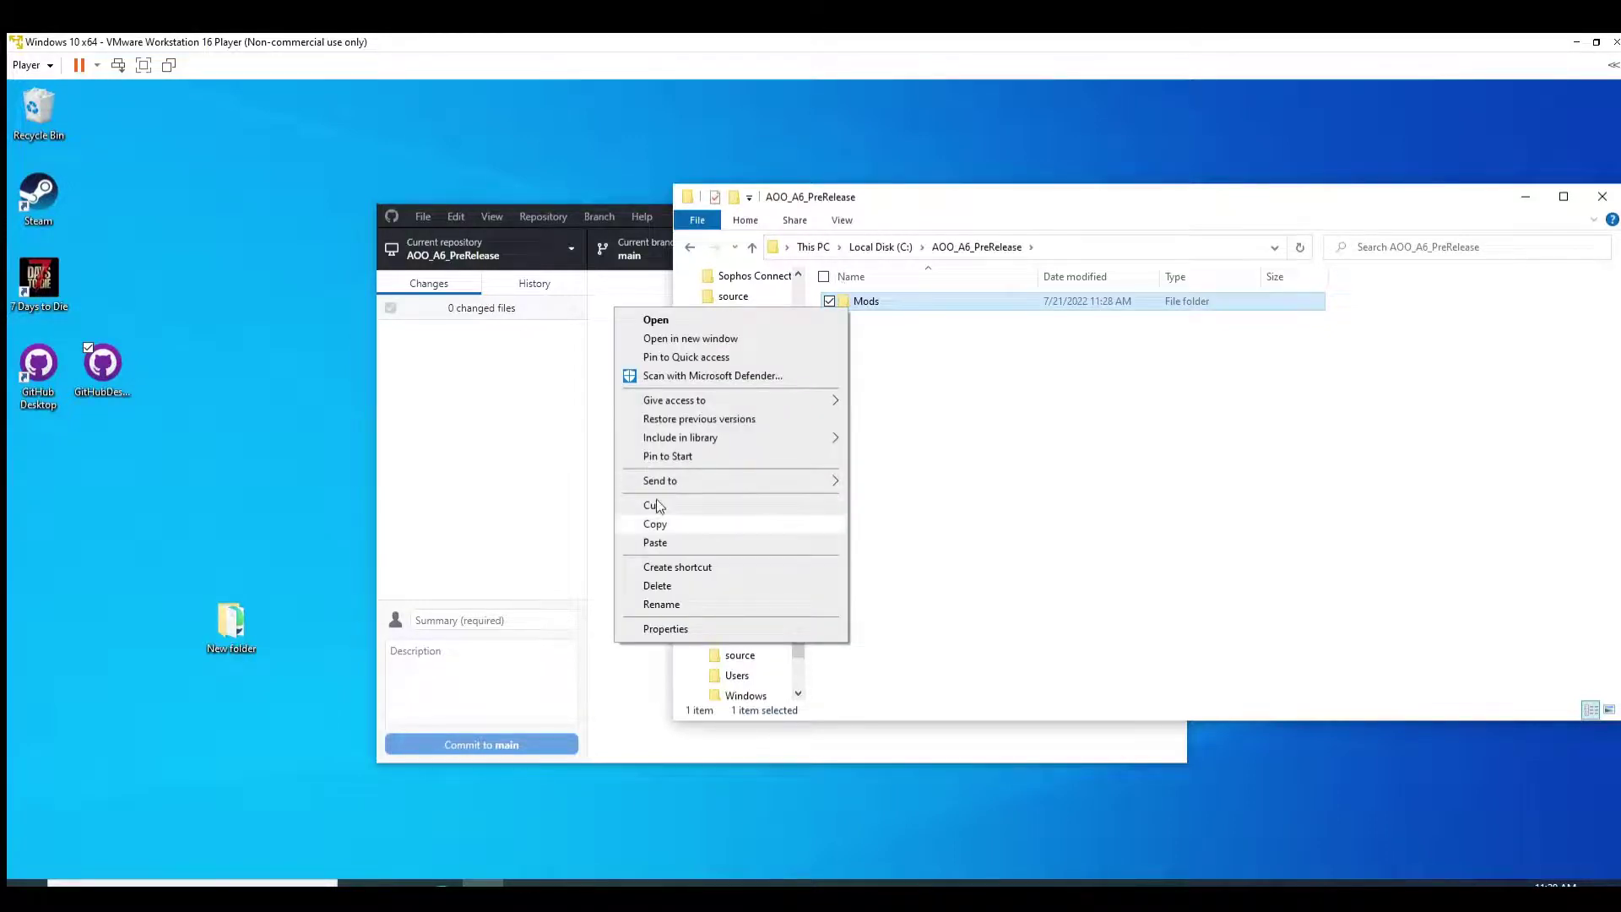
{"action": "left_click", "coordinate": [656, 505]}
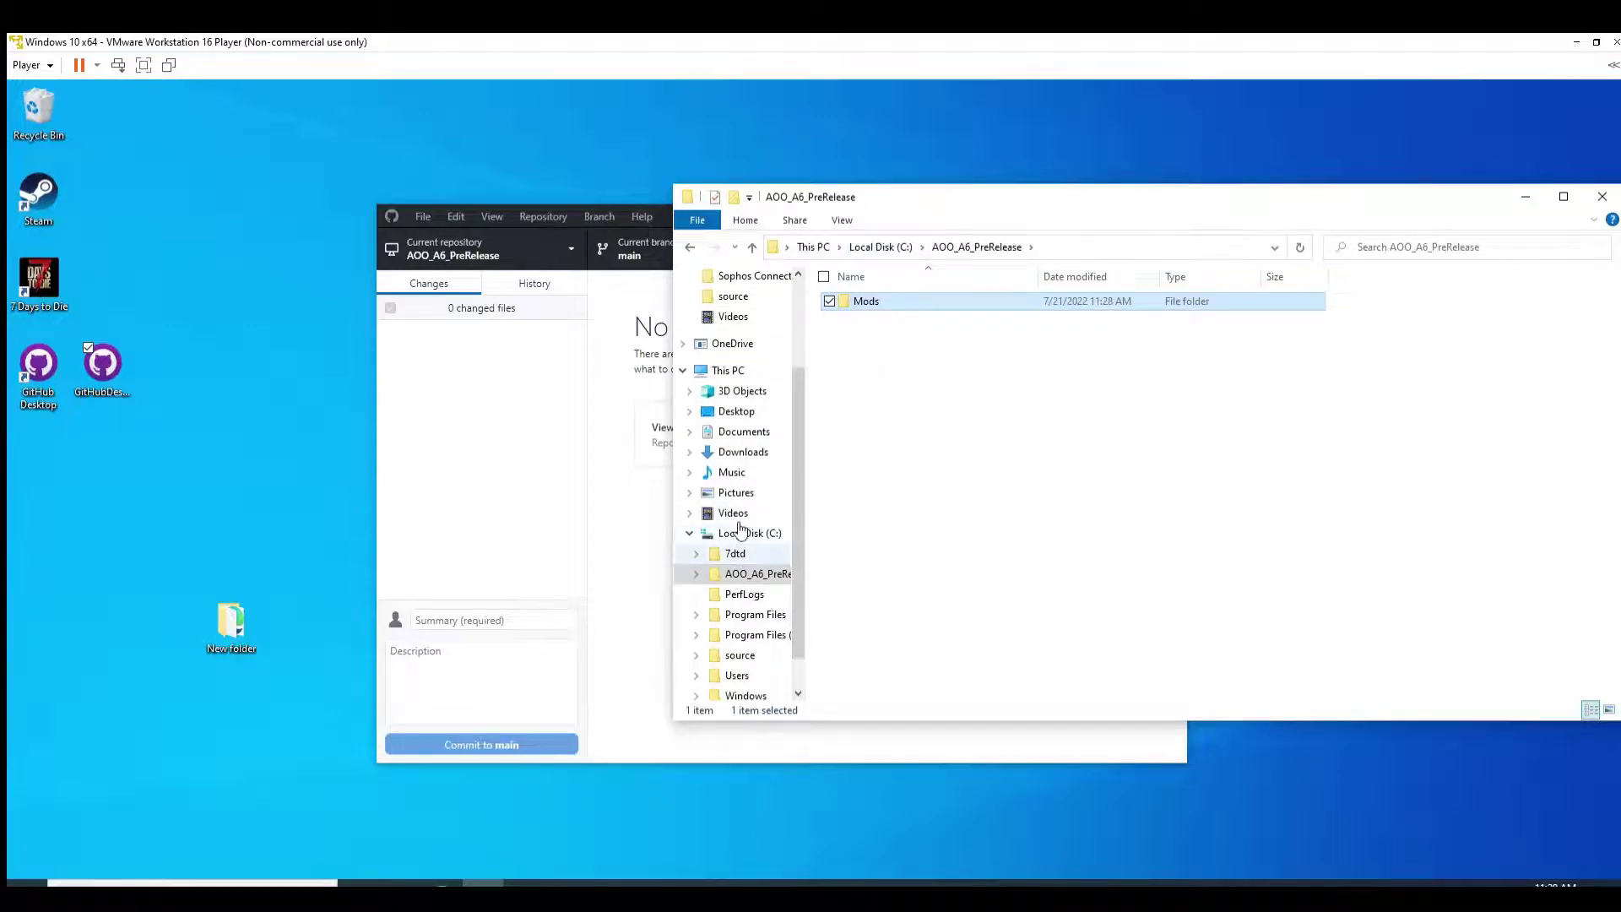
{"action": "left_click", "coordinate": [735, 554]}
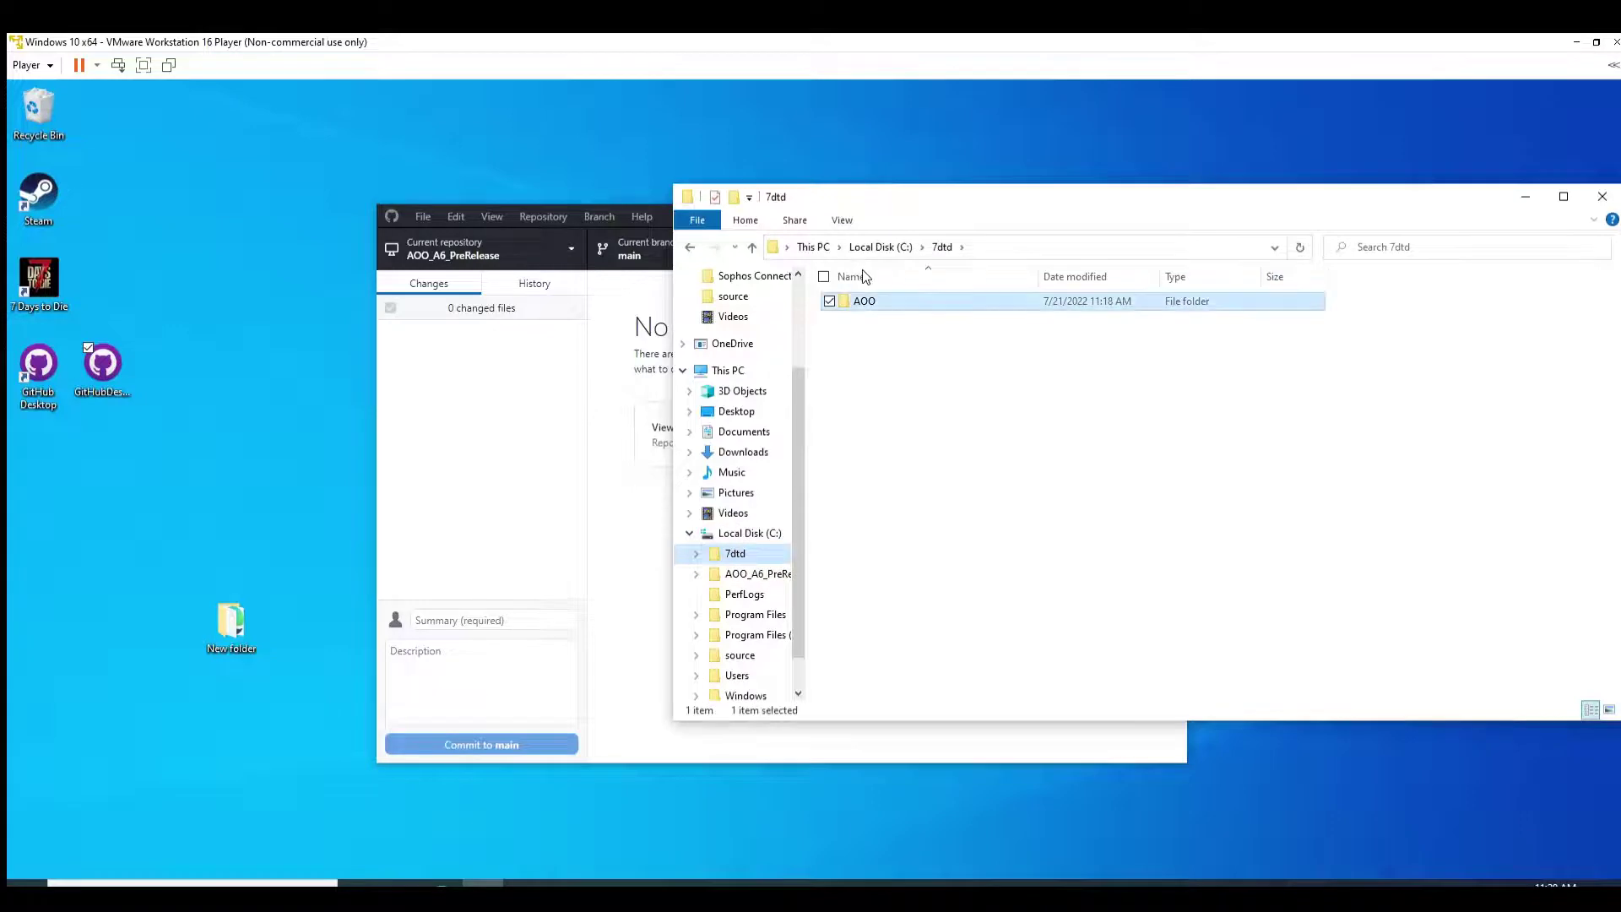
Step: Re-cut the repo's Mods folder and try pasting it into C:\7dtd\AOO
{"action": "double_click", "coordinate": [864, 301]}
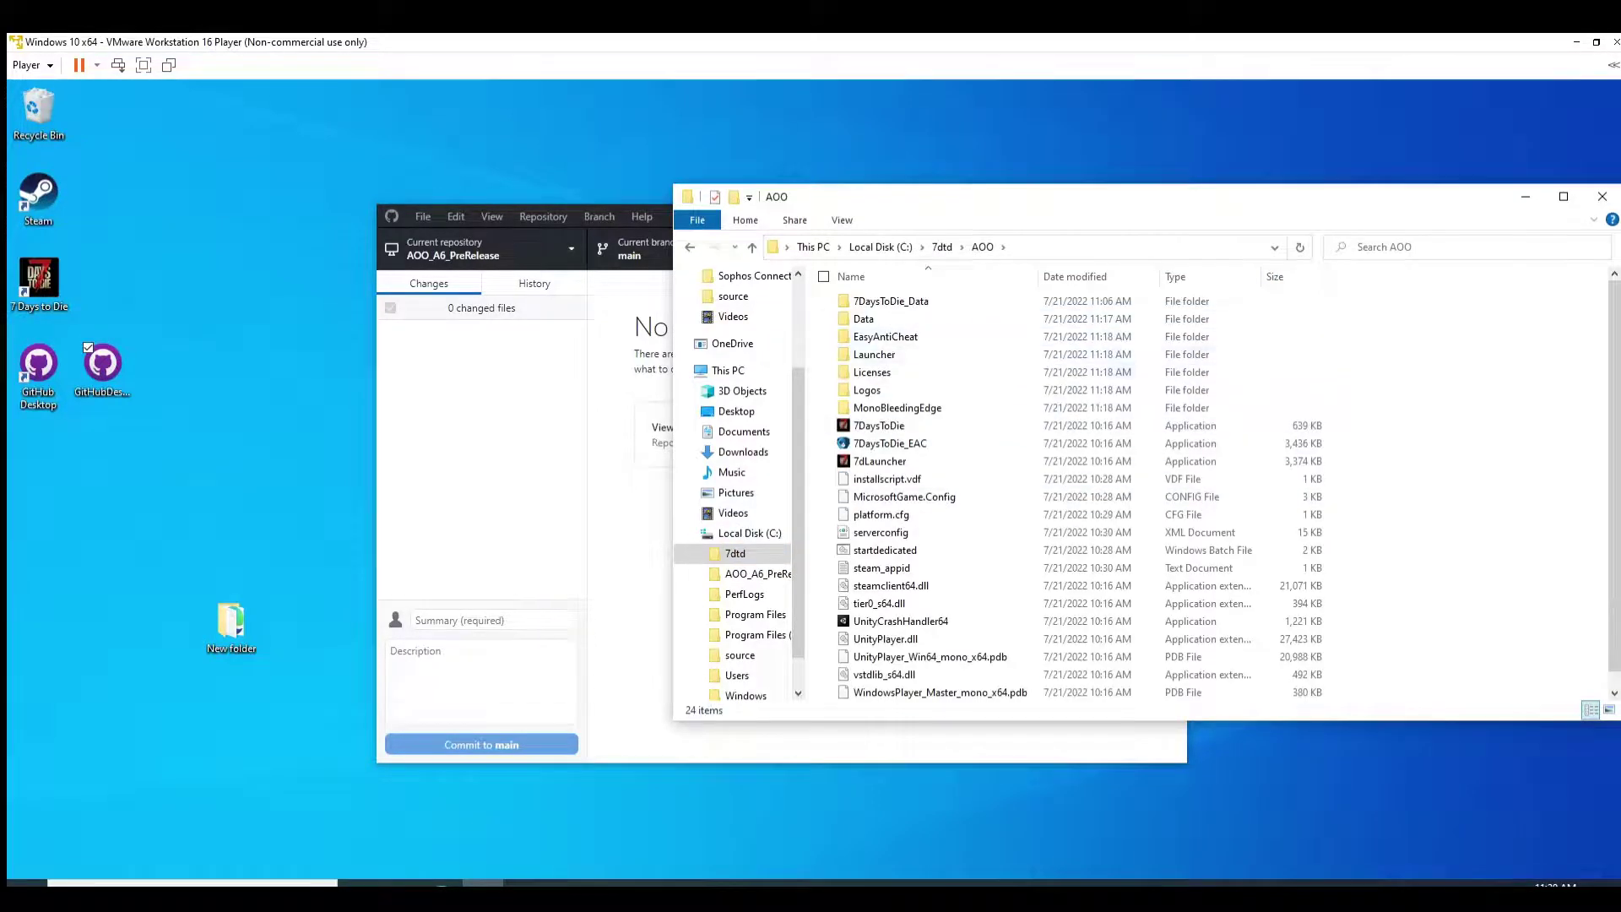
{"action": "right_click", "coordinate": [1439, 498]}
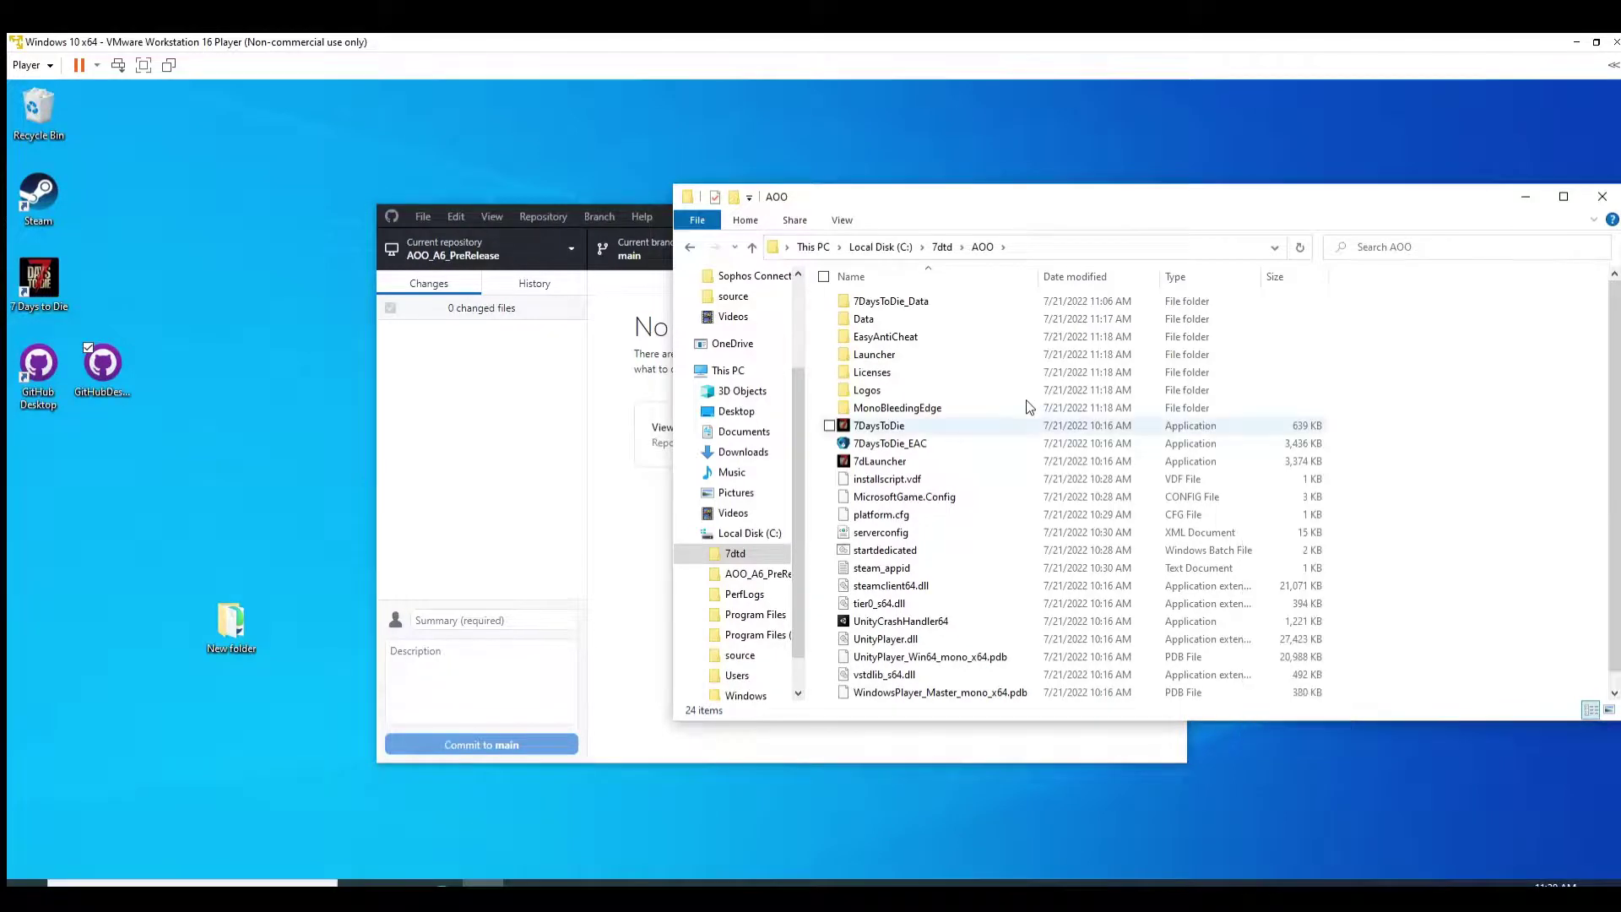
{"action": "right_click", "coordinate": [1030, 427]}
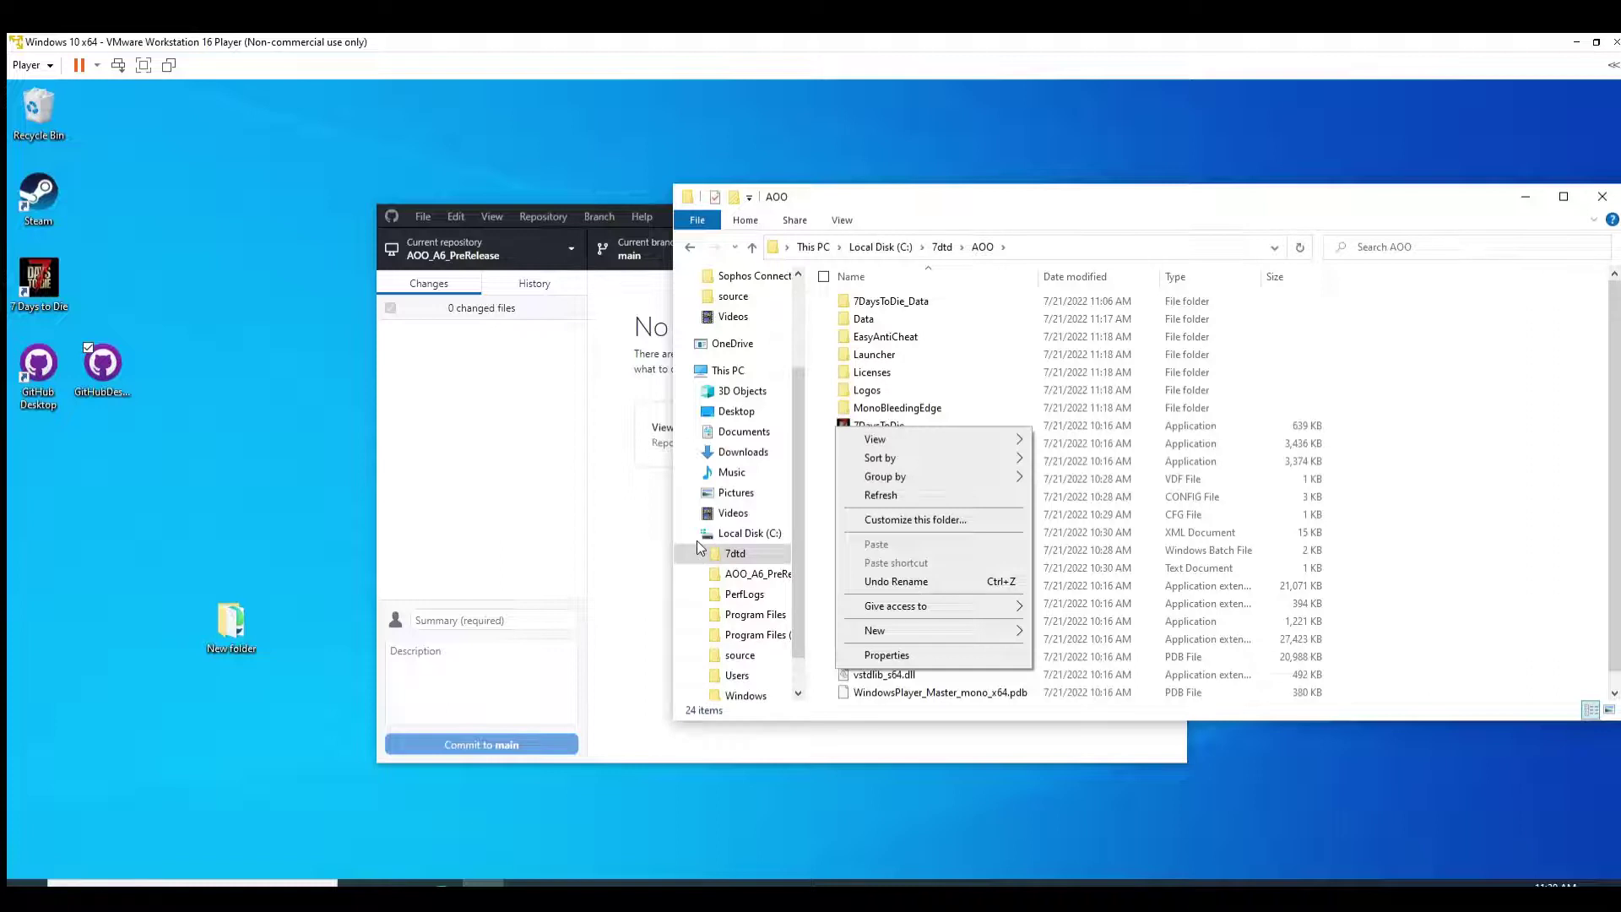
{"action": "left_click", "coordinate": [728, 573]}
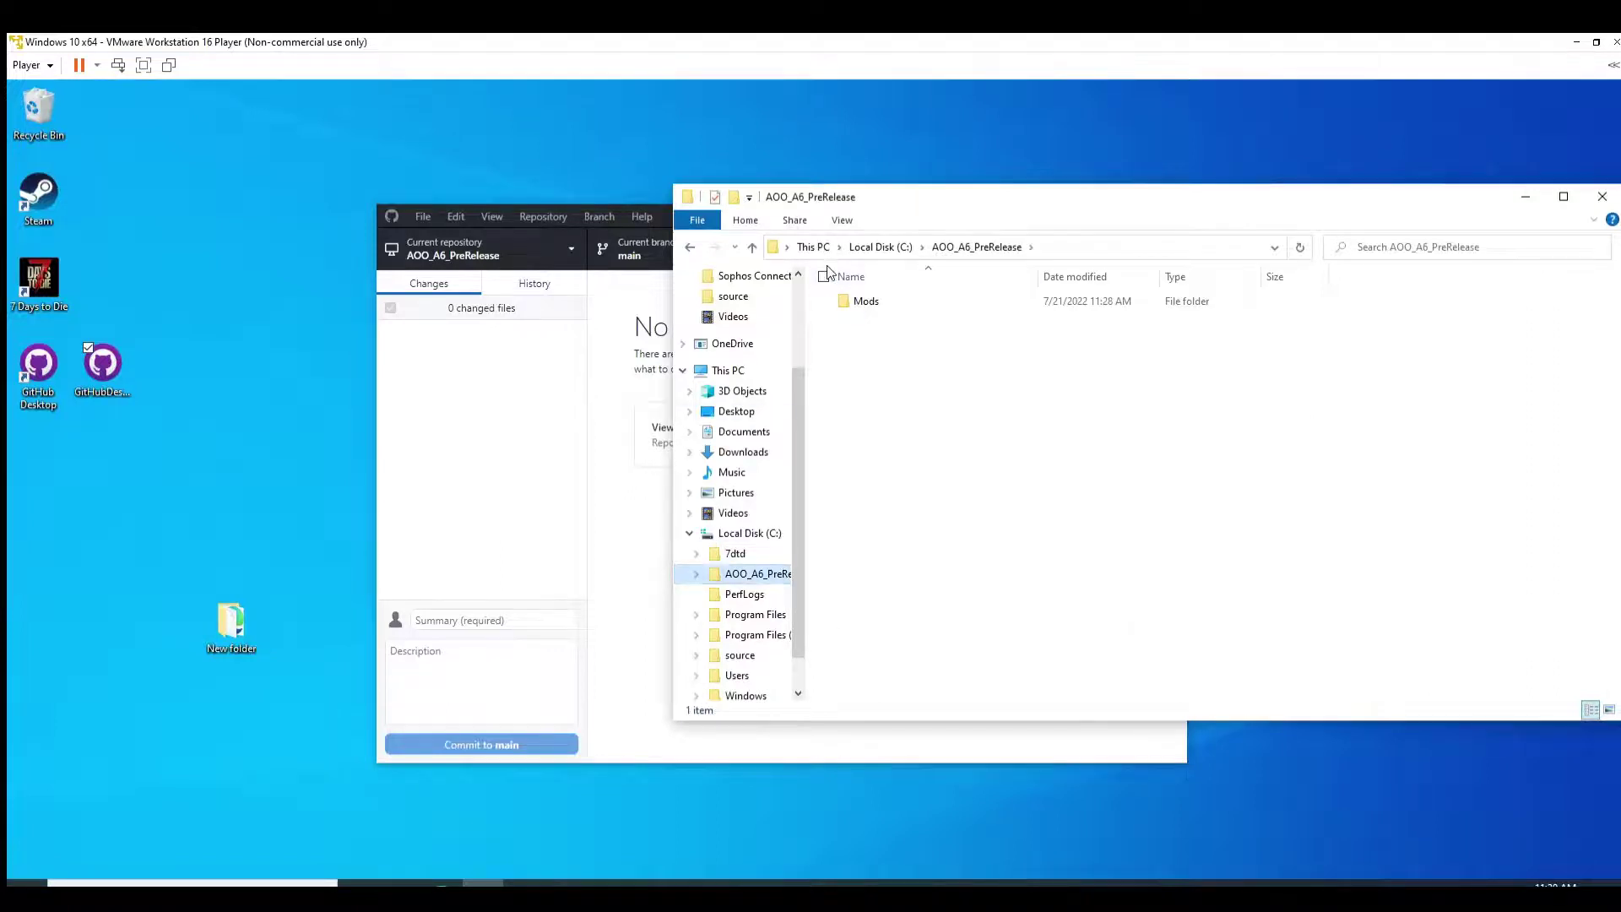
{"action": "right_click", "coordinate": [846, 299]}
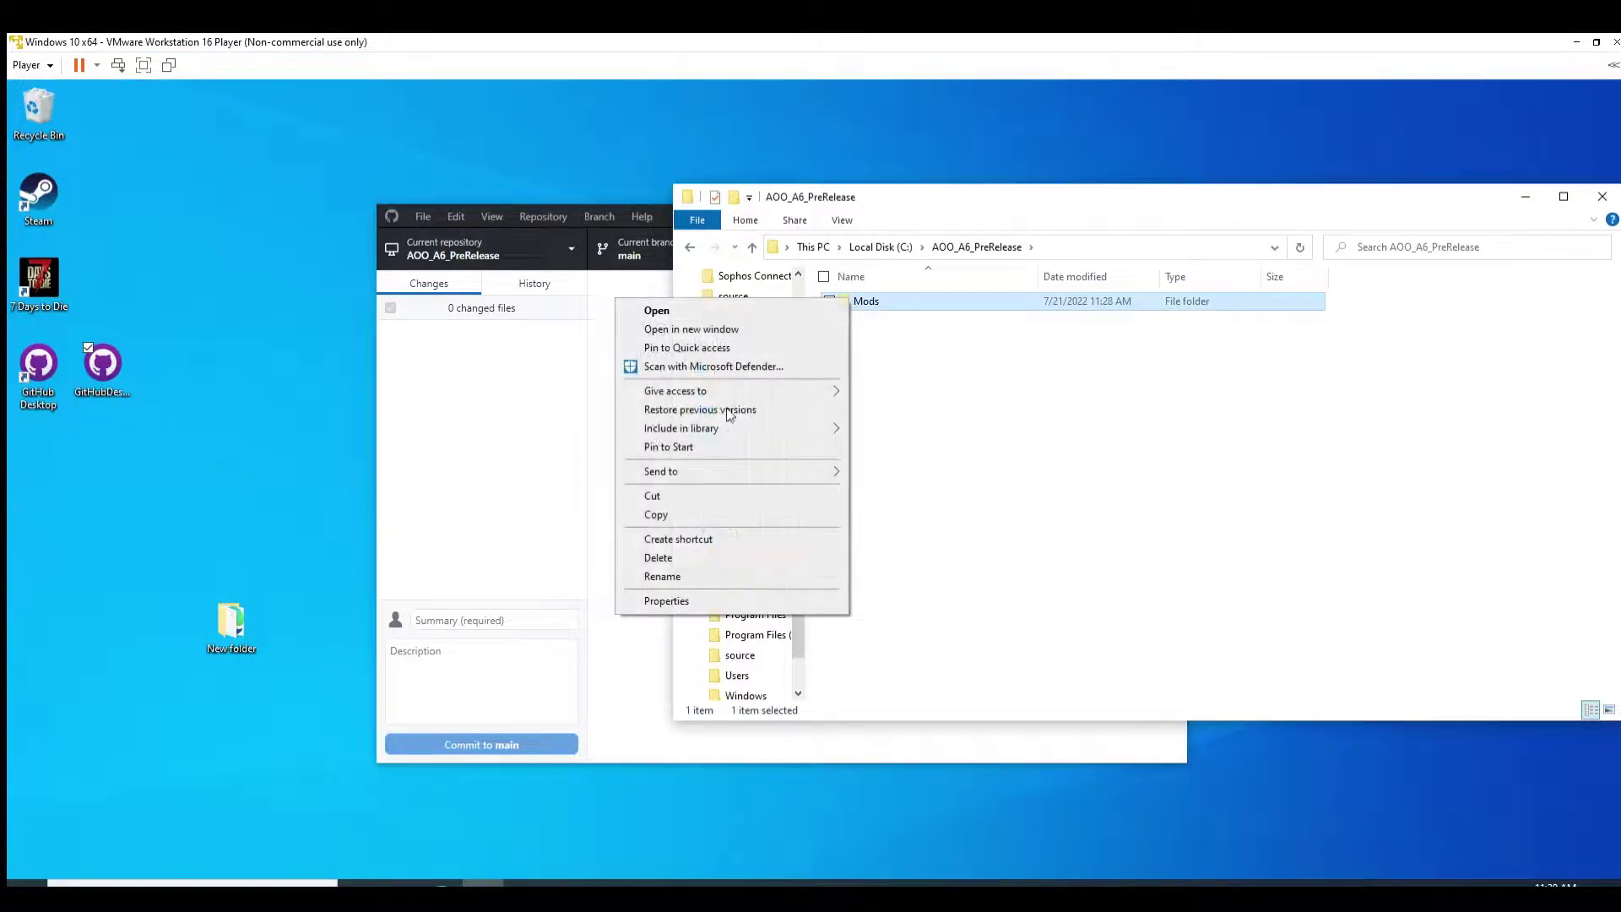
{"action": "left_click", "coordinate": [653, 496]}
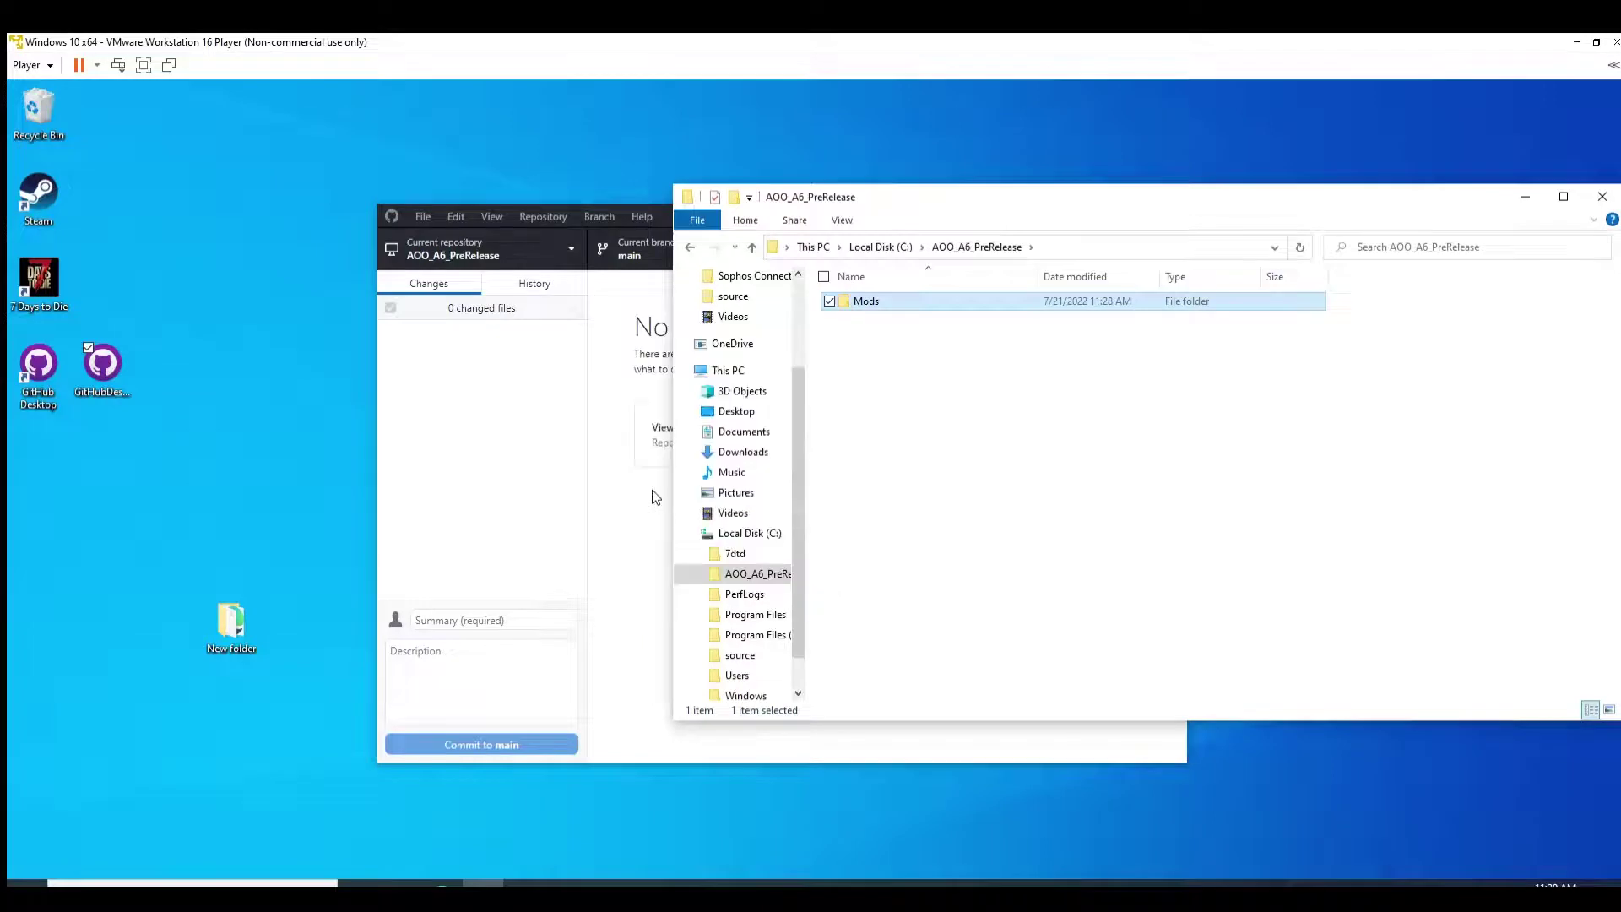
{"action": "left_click", "coordinate": [733, 553]}
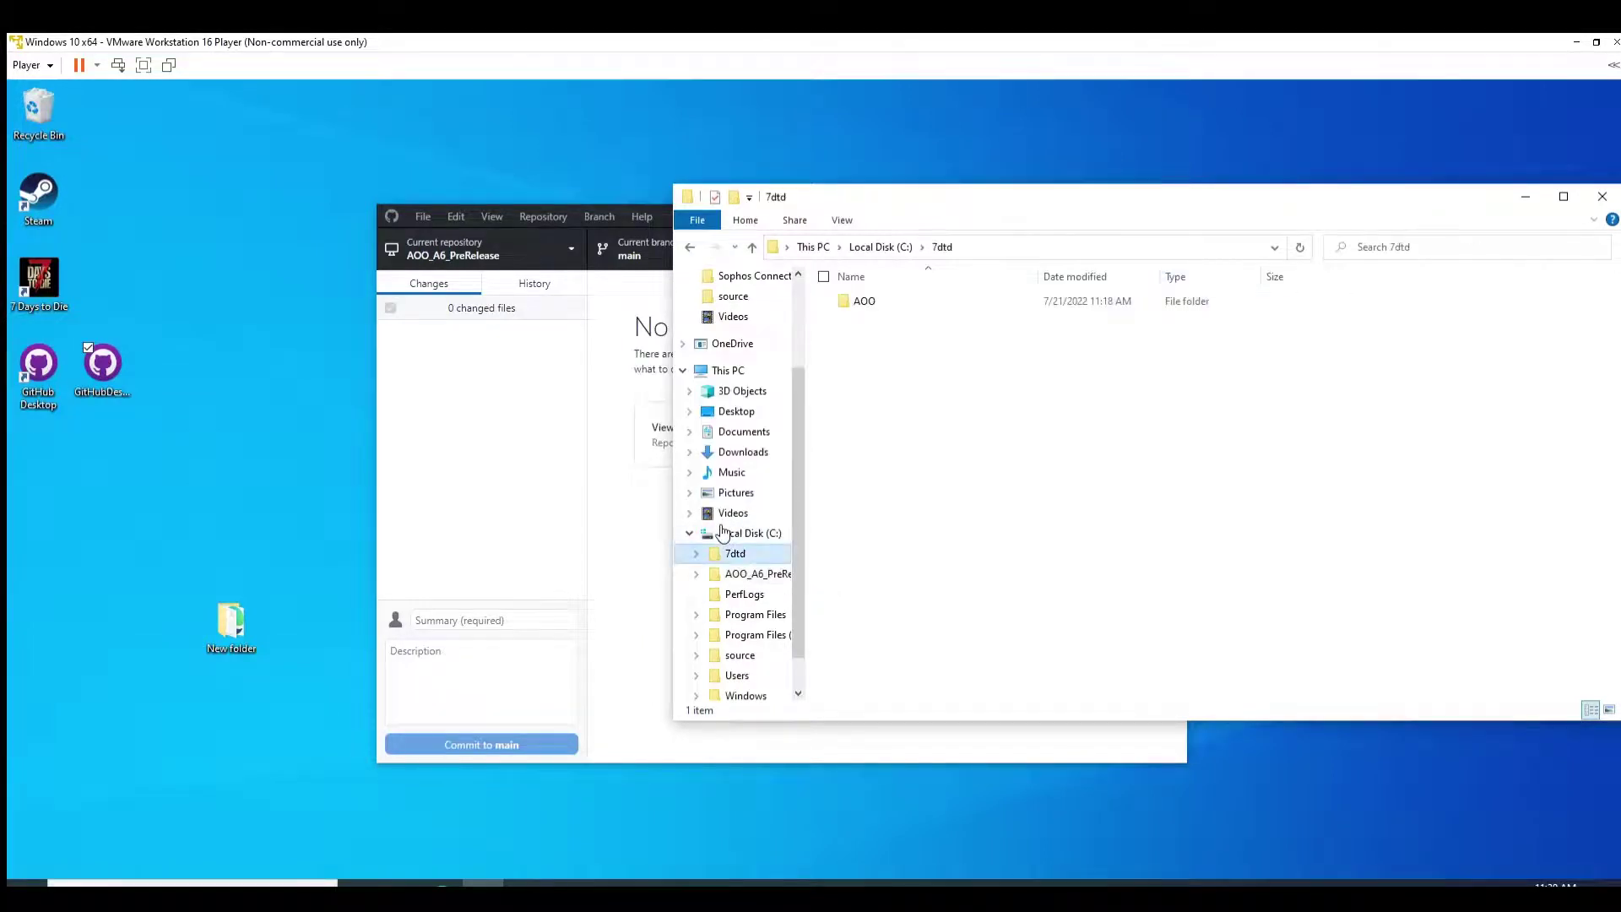
{"action": "double_click", "coordinate": [848, 299]}
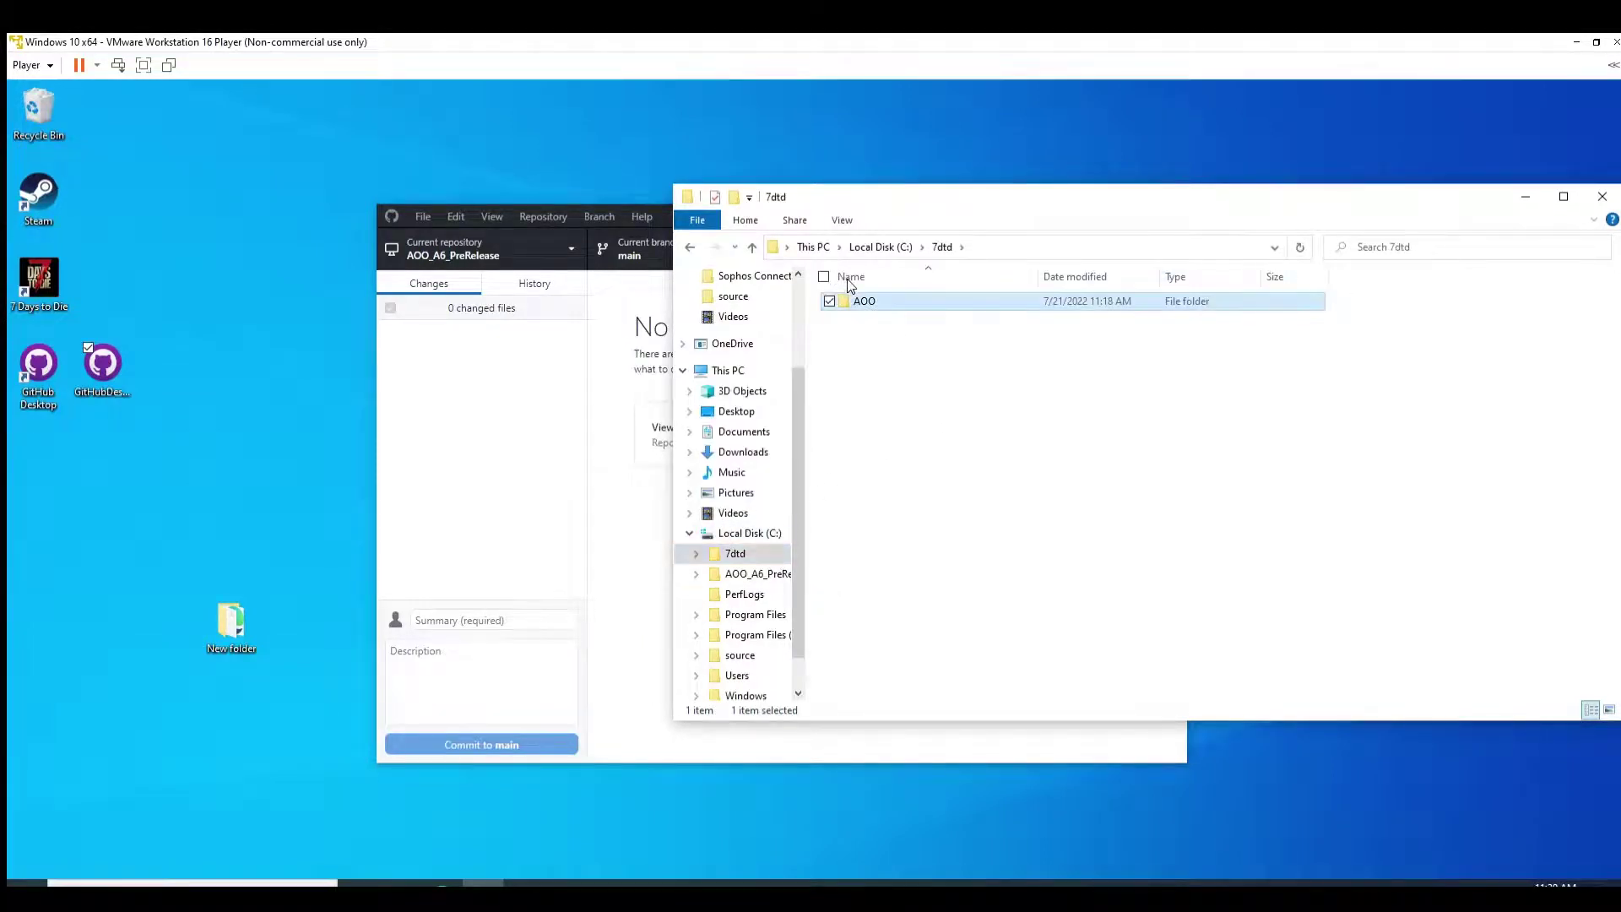
{"action": "right_click", "coordinate": [1388, 411]}
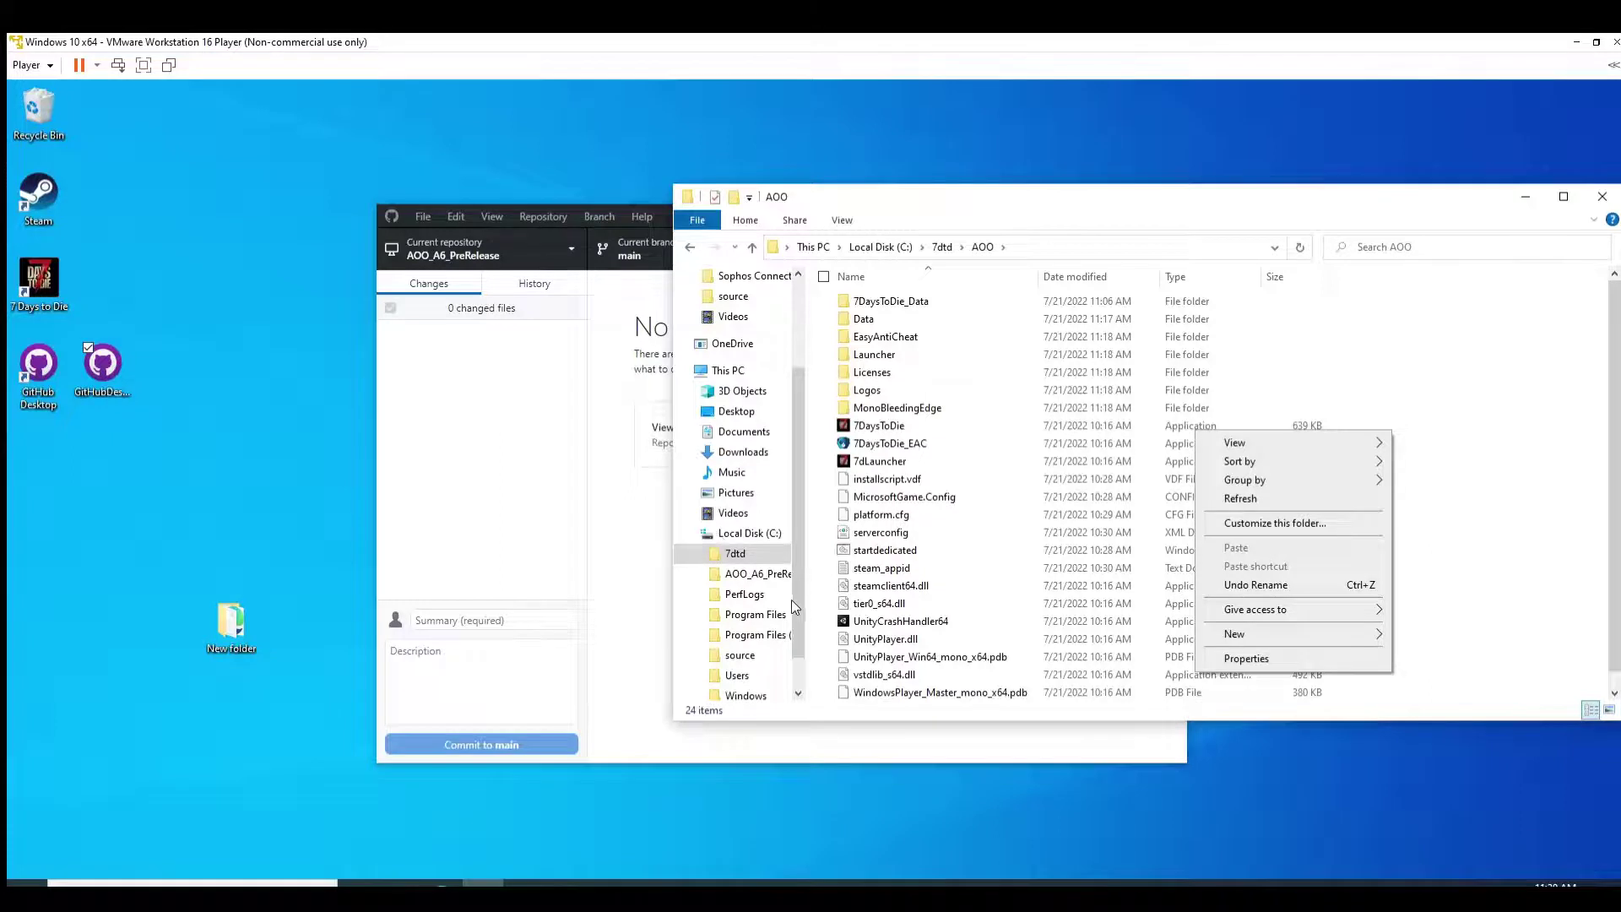
Step: Open AOO_A6_PreRelease in a second window and right-drag Mods into AOO, choosing Copy here
{"action": "right_click", "coordinate": [779, 559]}
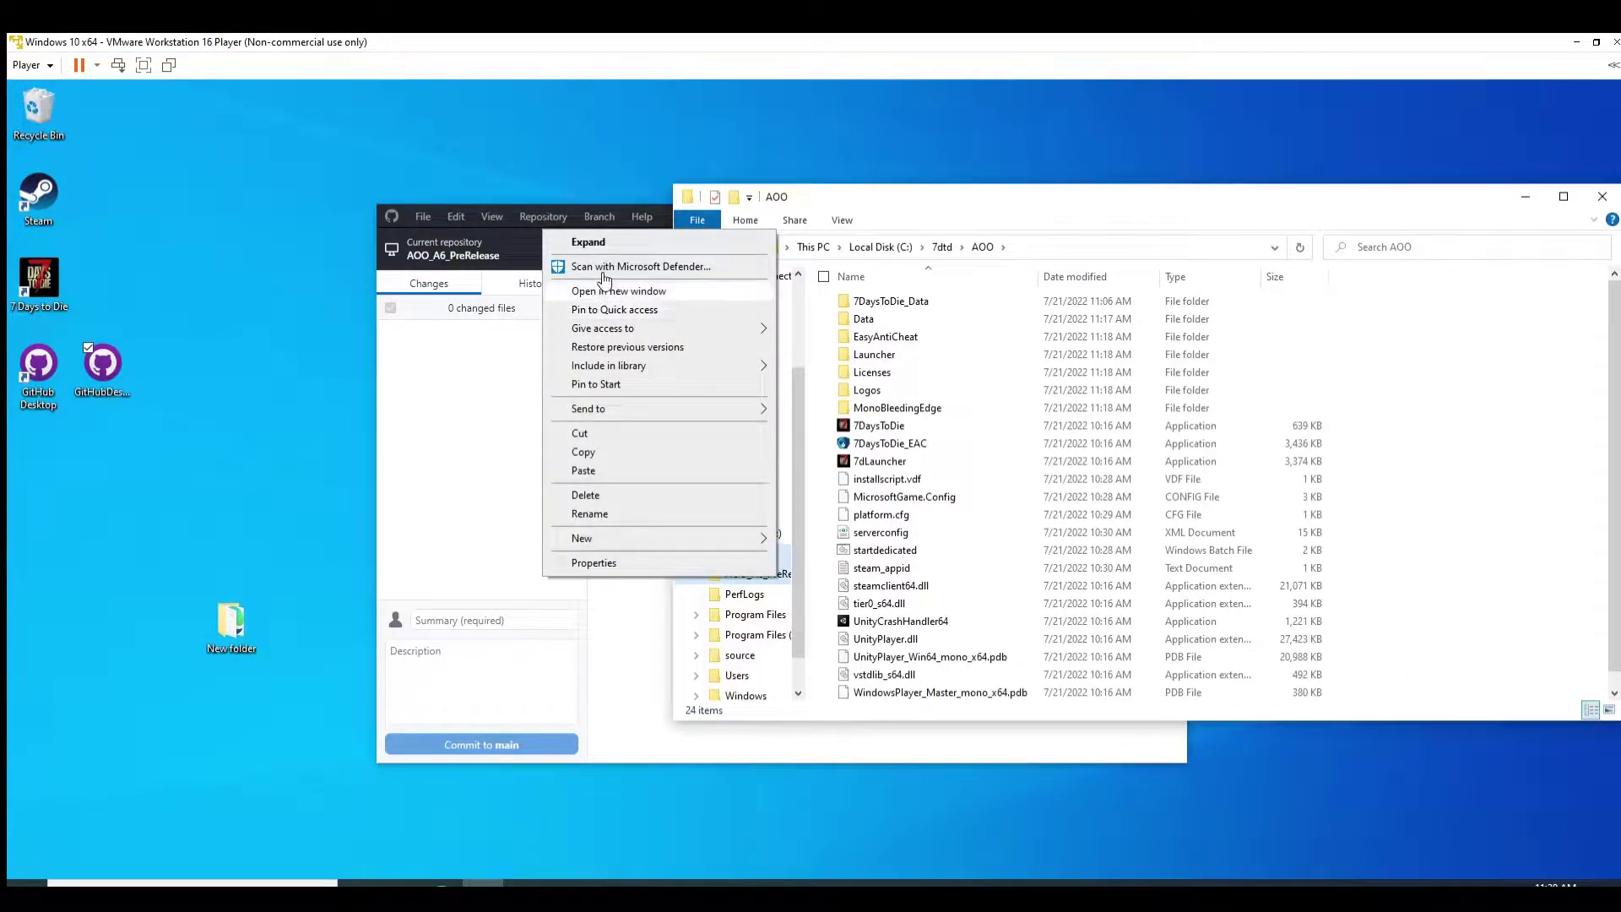
{"action": "left_click", "coordinate": [603, 288]}
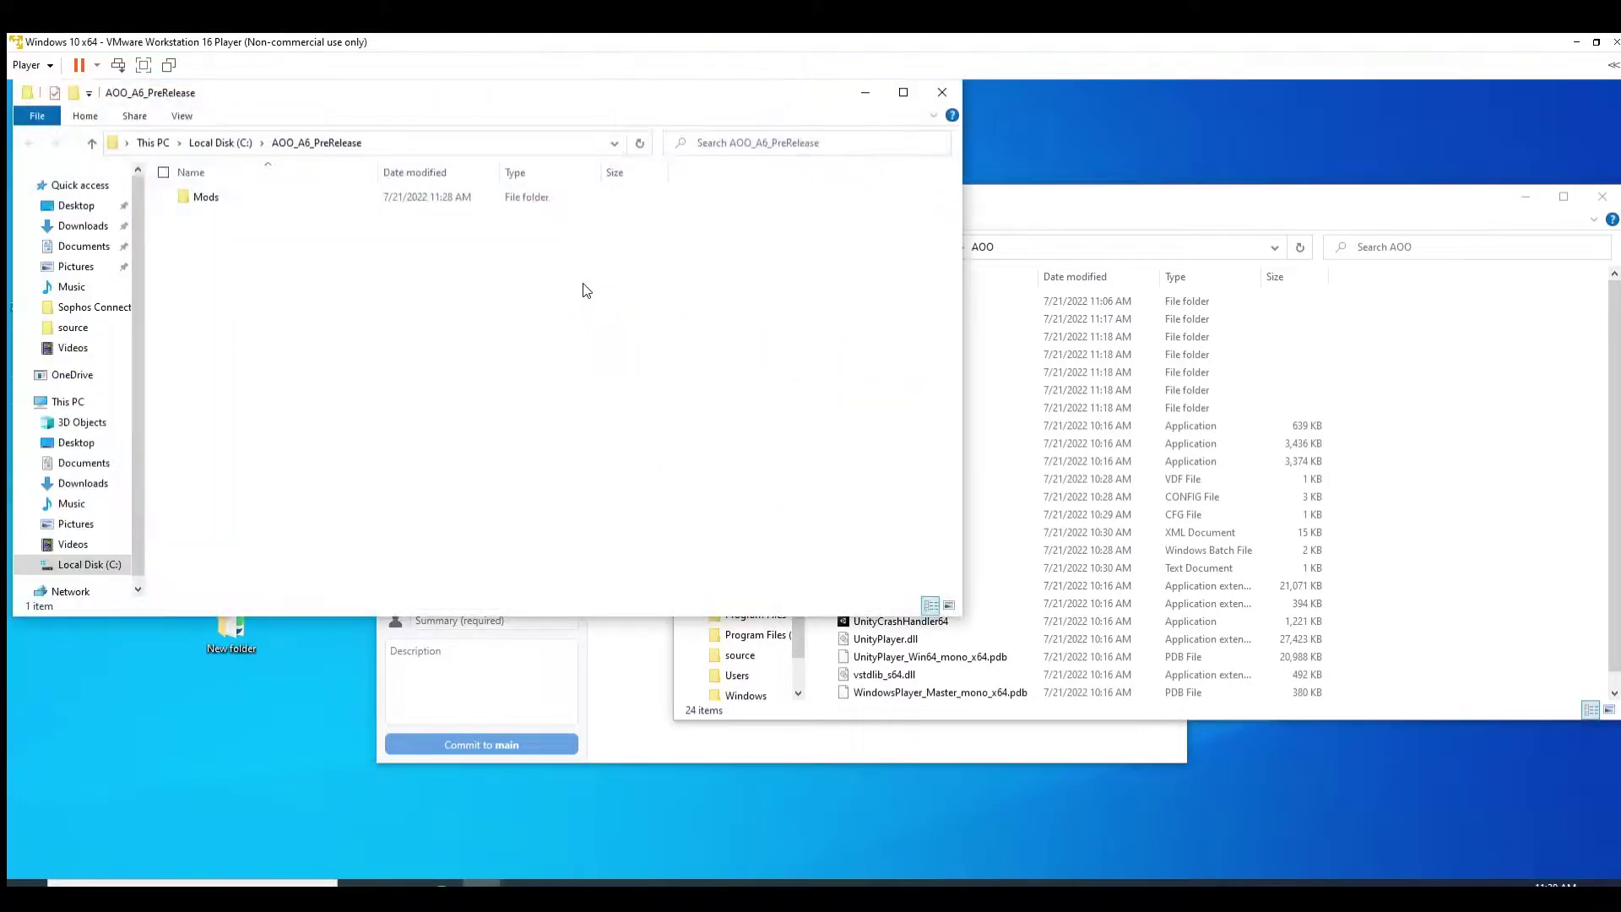
{"action": "left_click_drag", "start_coordinate": [216, 196], "coordinate": [1457, 476]}
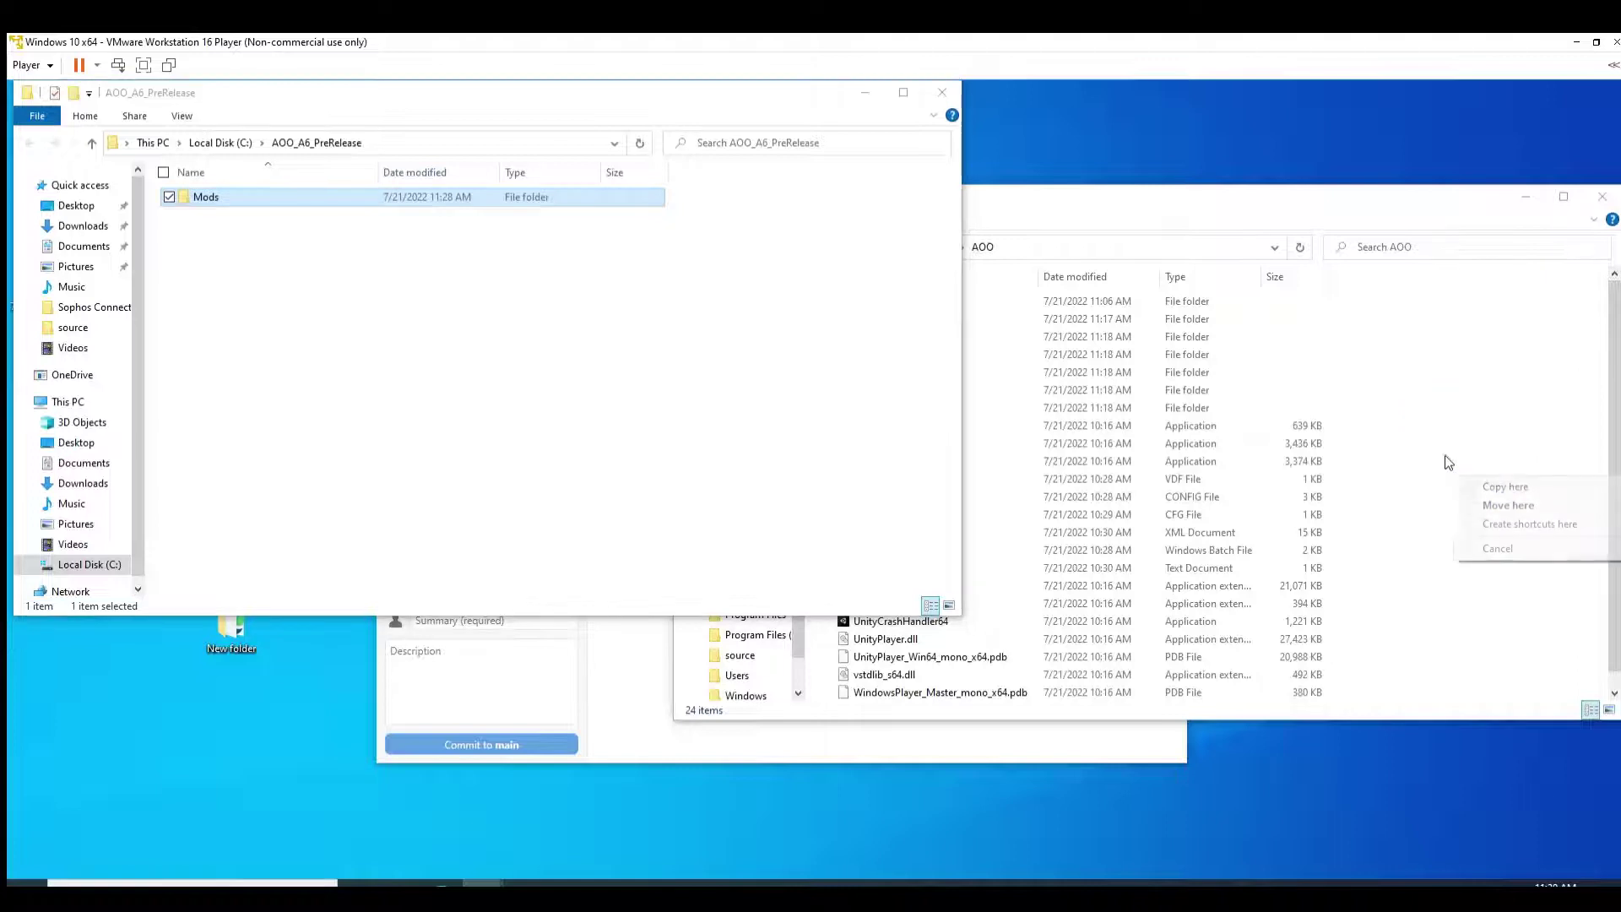
{"action": "left_click", "coordinate": [1482, 486]}
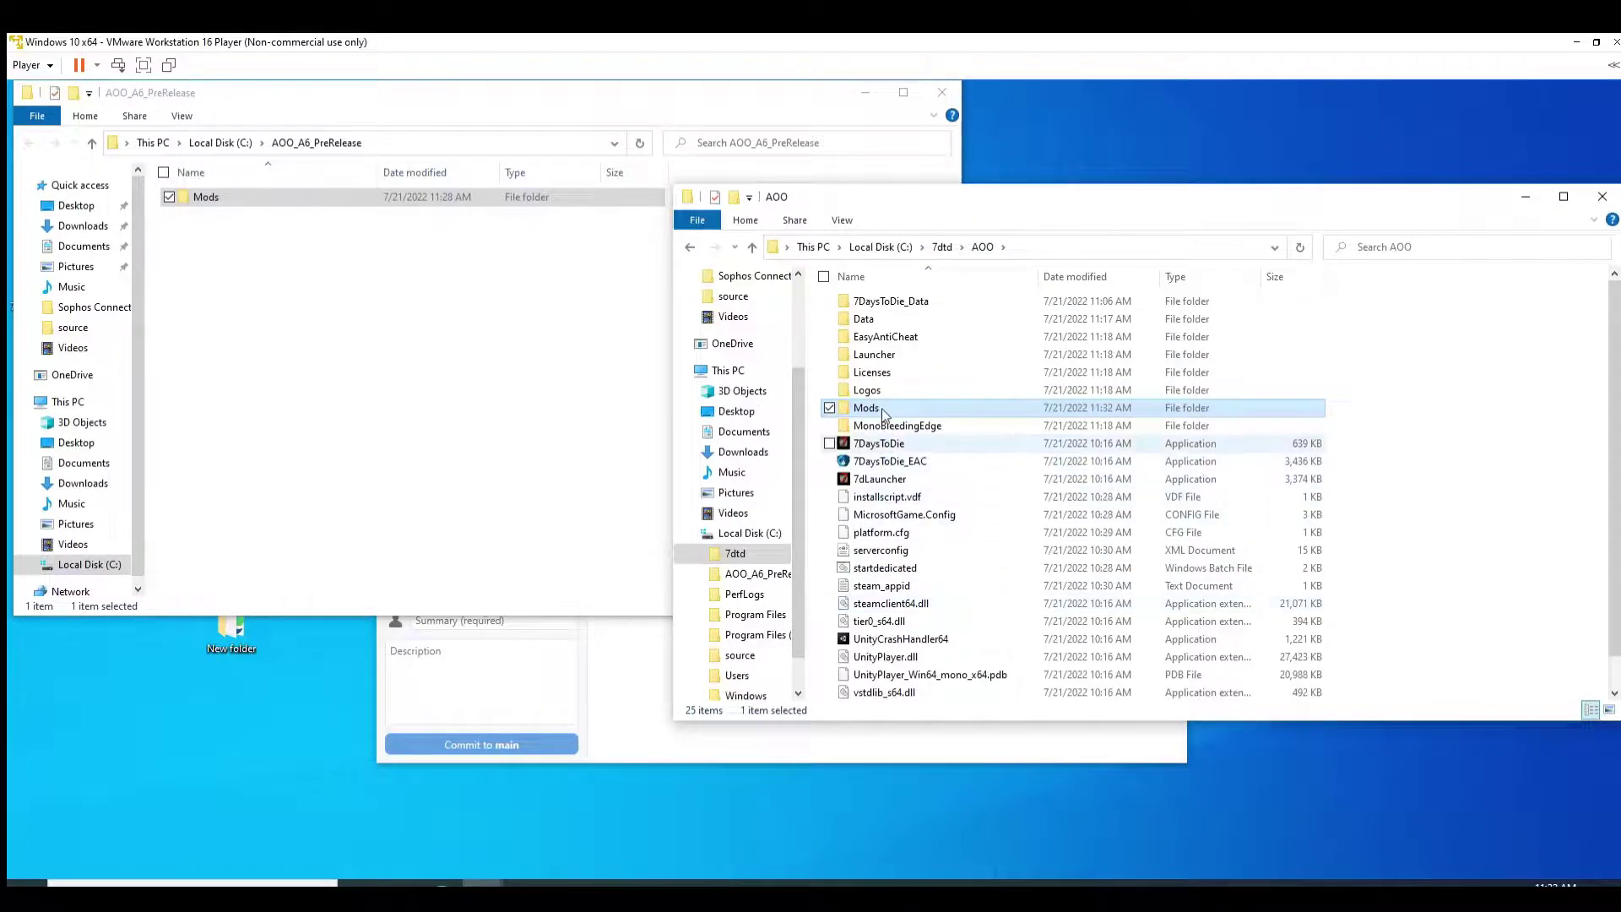
{"action": "key", "text": "Down"}
{"action": "key", "text": "Down"}
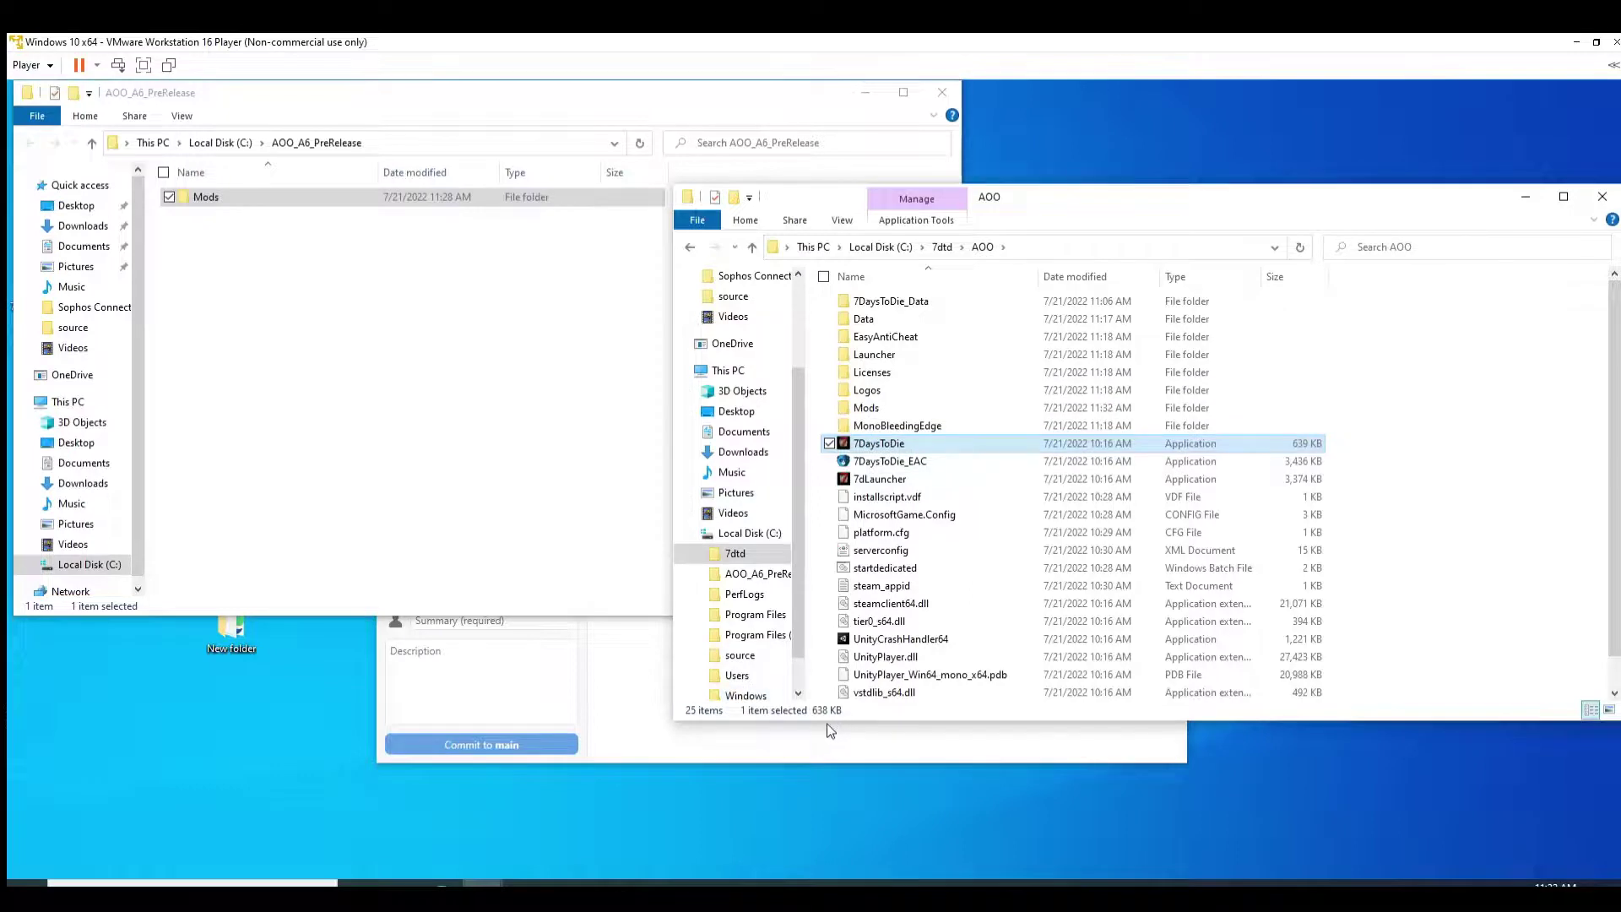
Step: Bring GitHub Desktop forward, move it aside, and keep AOO_A6_PreRelease as current repository
{"action": "left_click", "coordinate": [670, 733]}
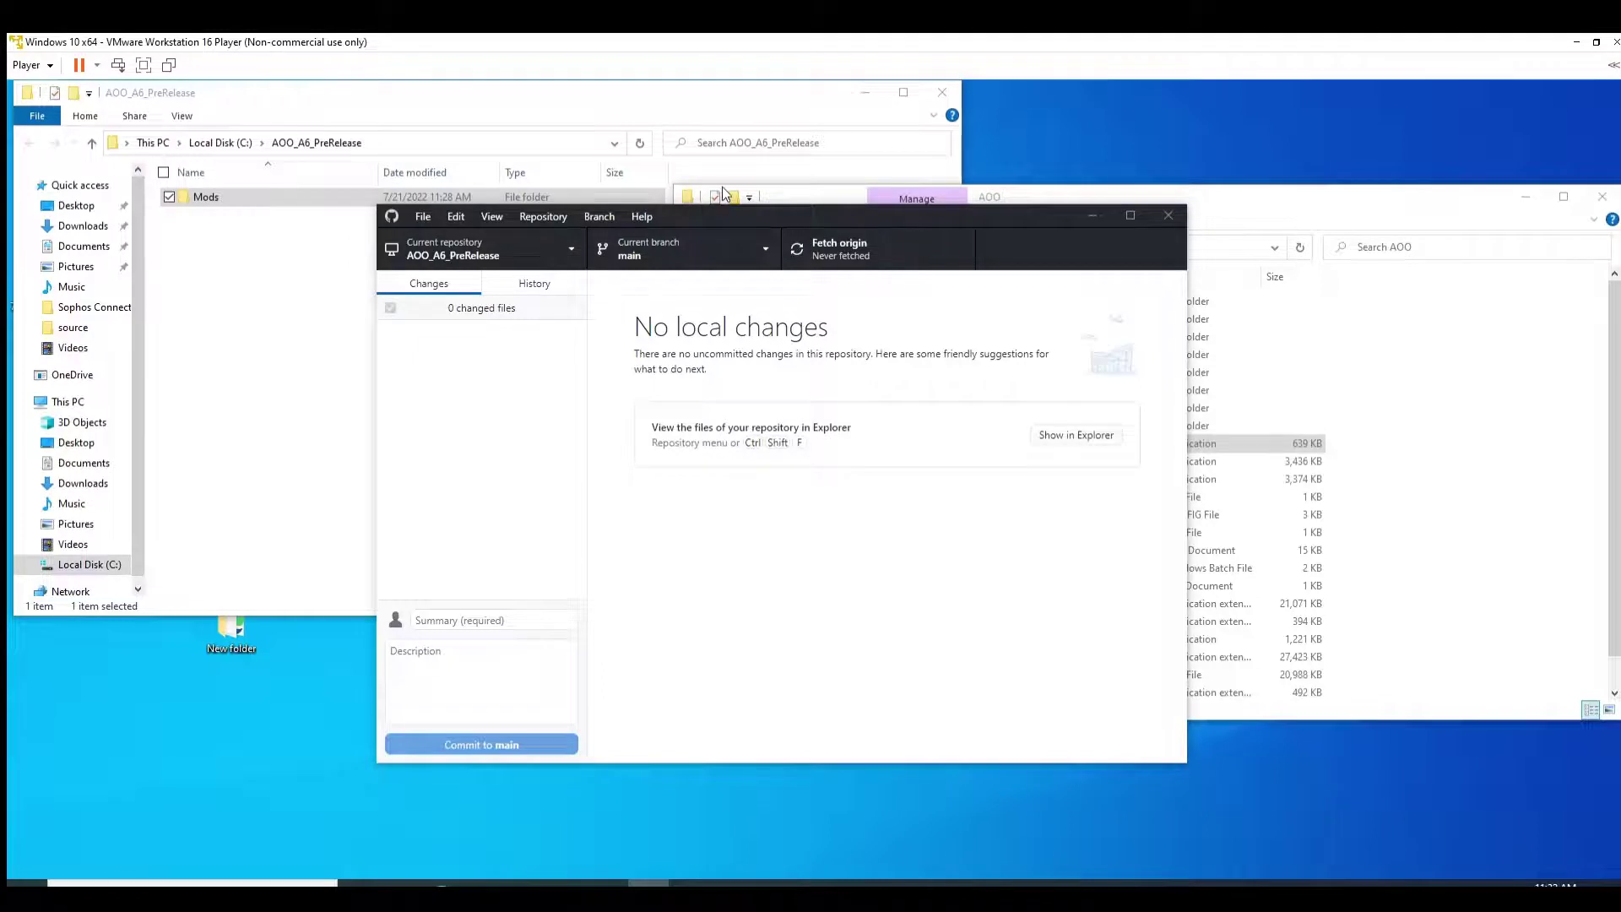
{"action": "left_click_drag", "start_coordinate": [718, 216], "coordinate": [631, 234]}
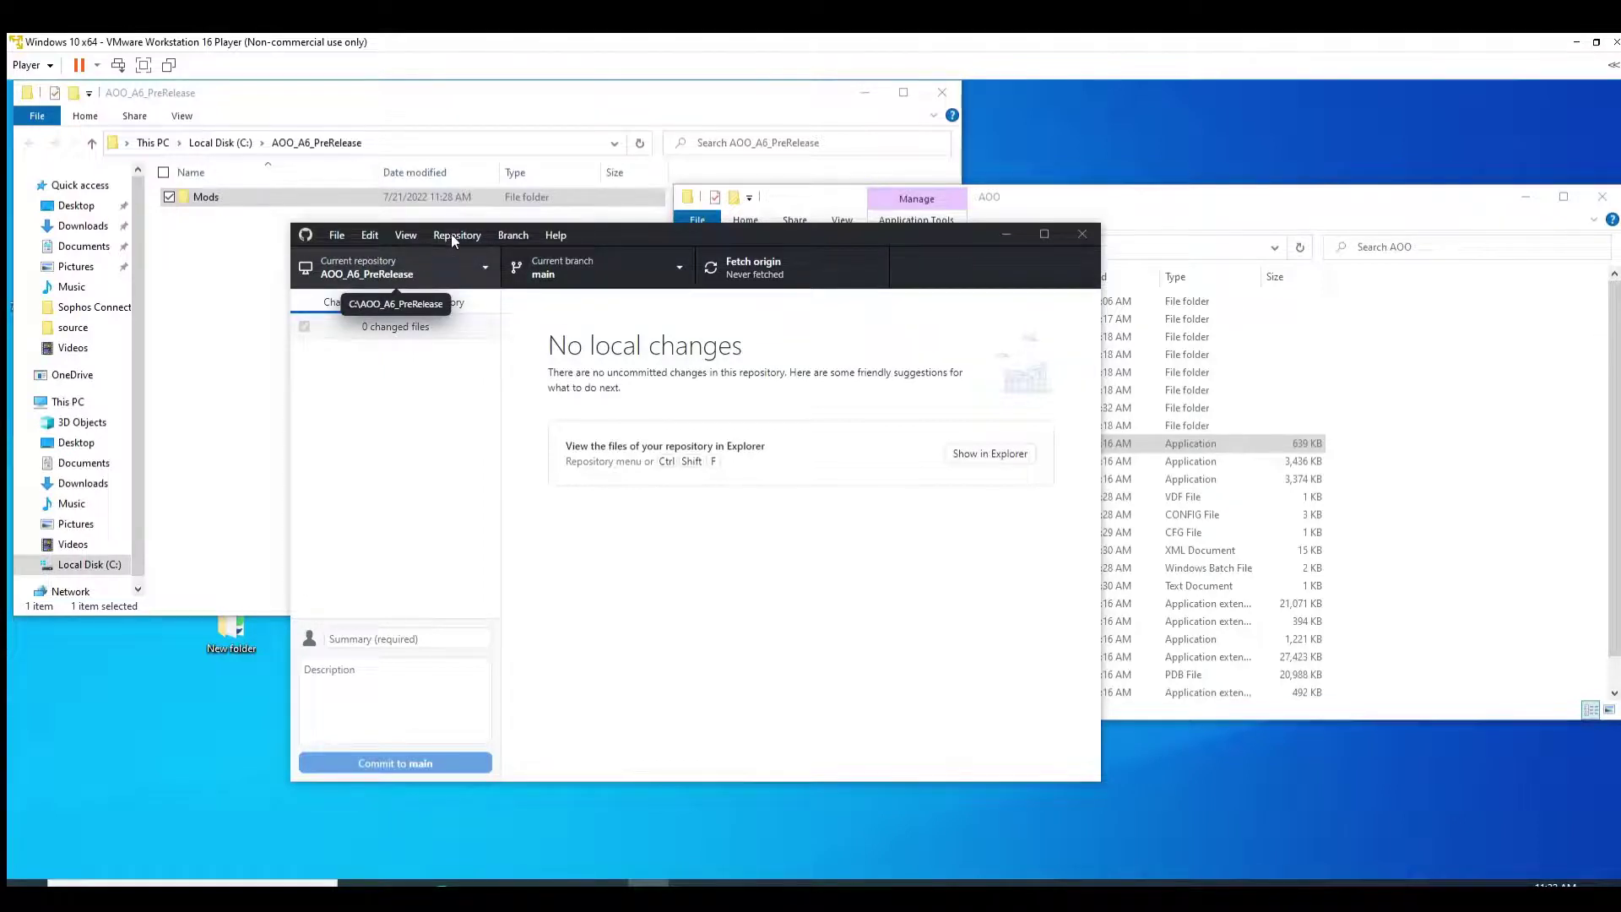
{"action": "left_click", "coordinate": [475, 257]}
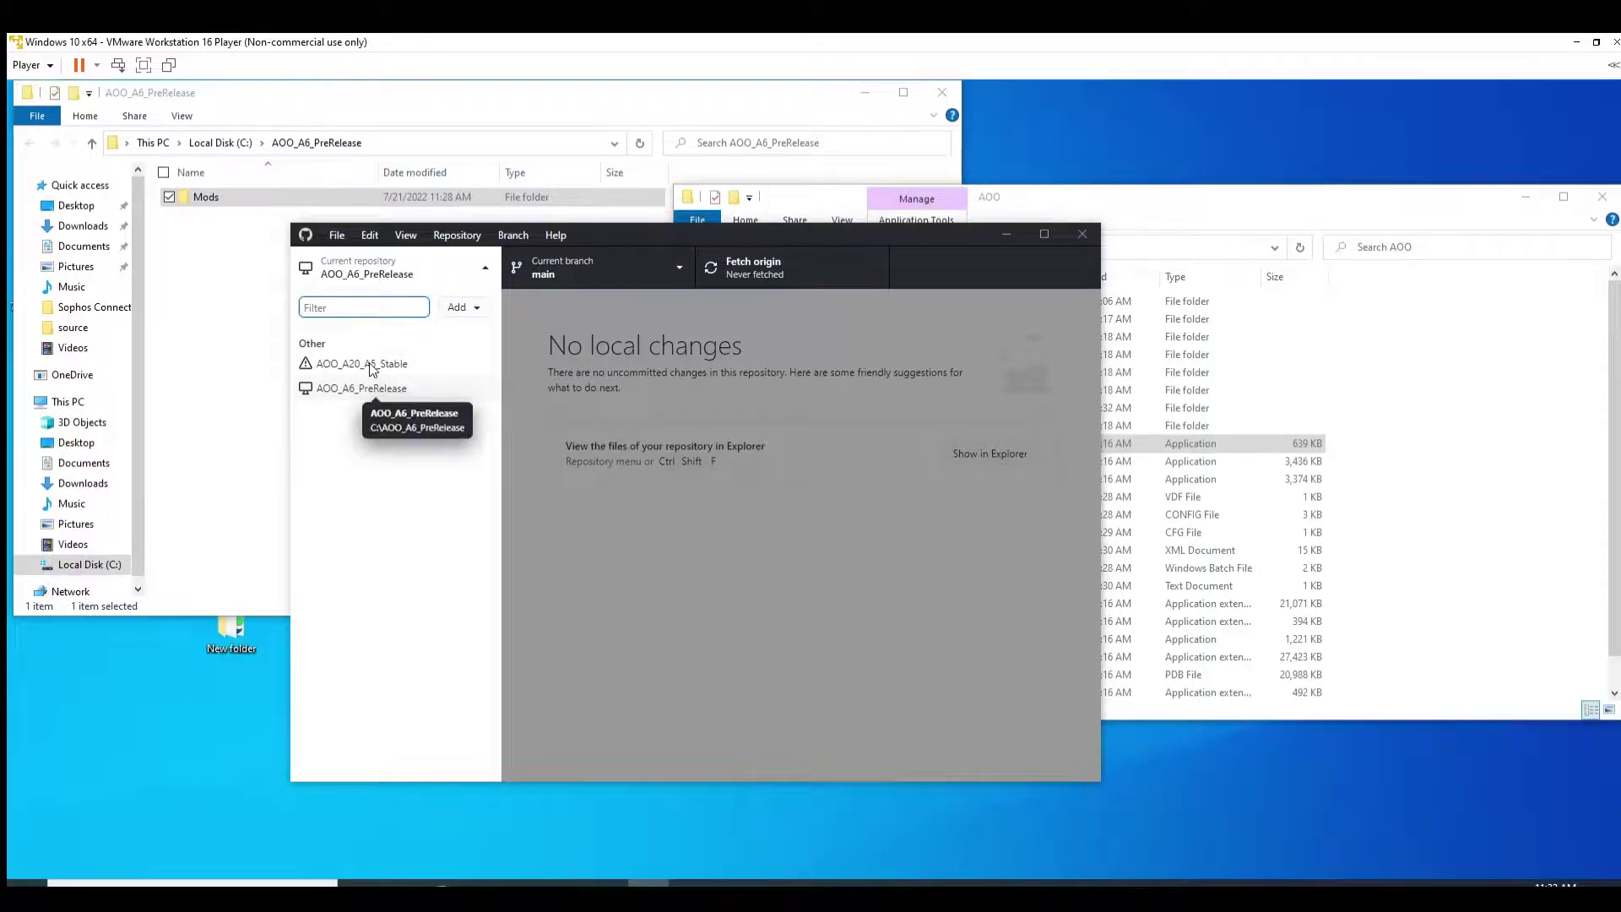
{"action": "left_click", "coordinate": [369, 388]}
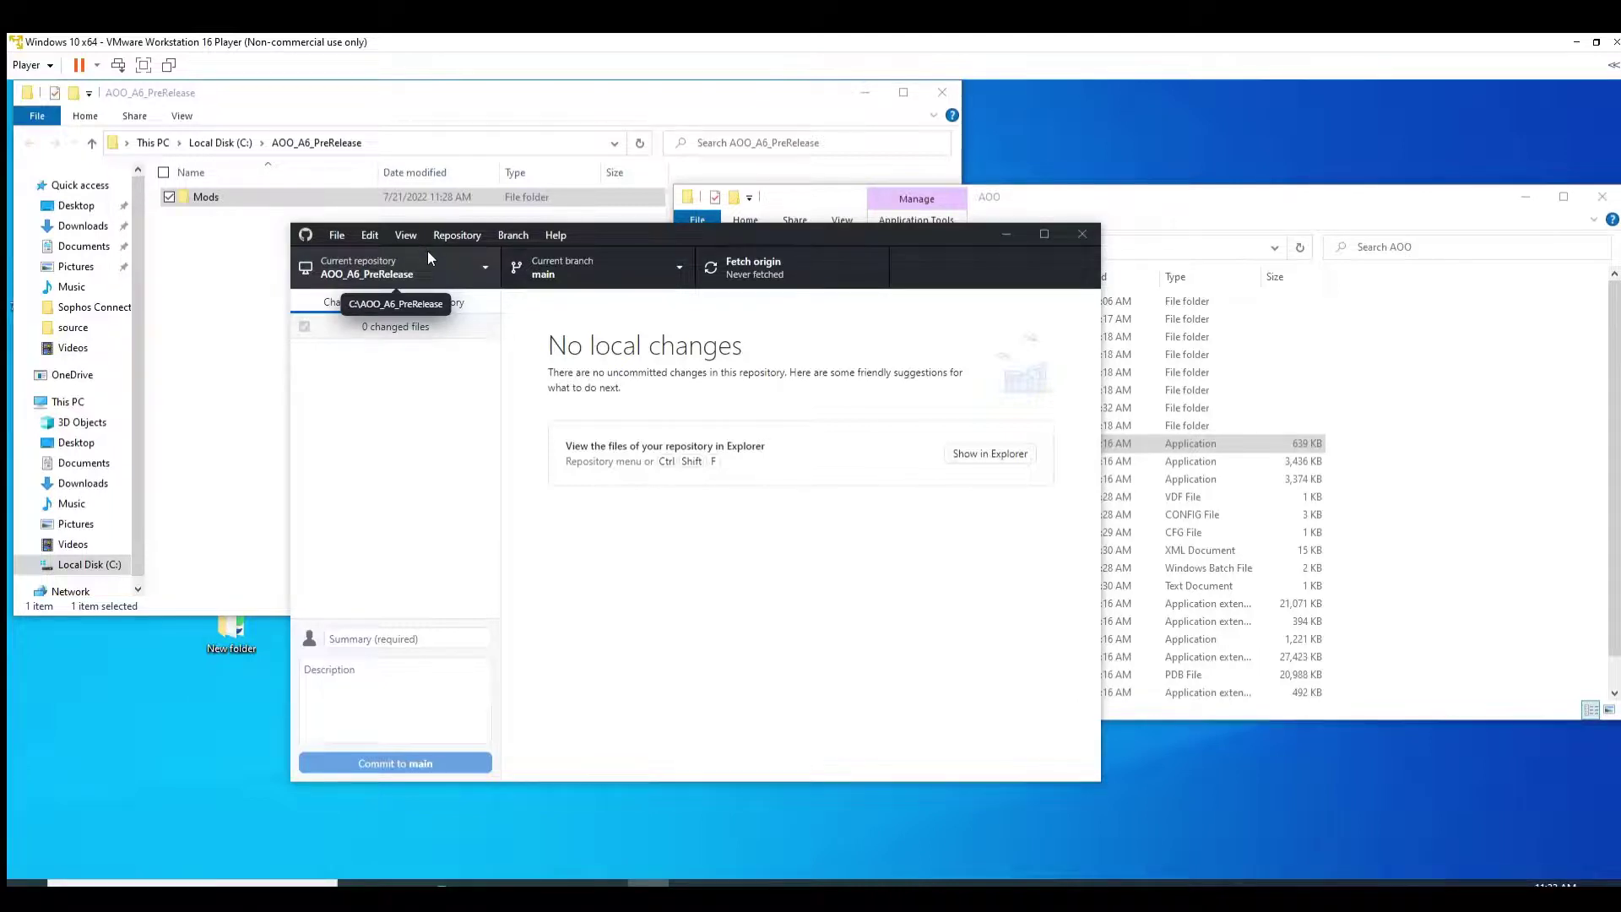
Step: Fetch origin for AOO_A6_PreRelease on the main branch
{"action": "left_click", "coordinate": [760, 265]}
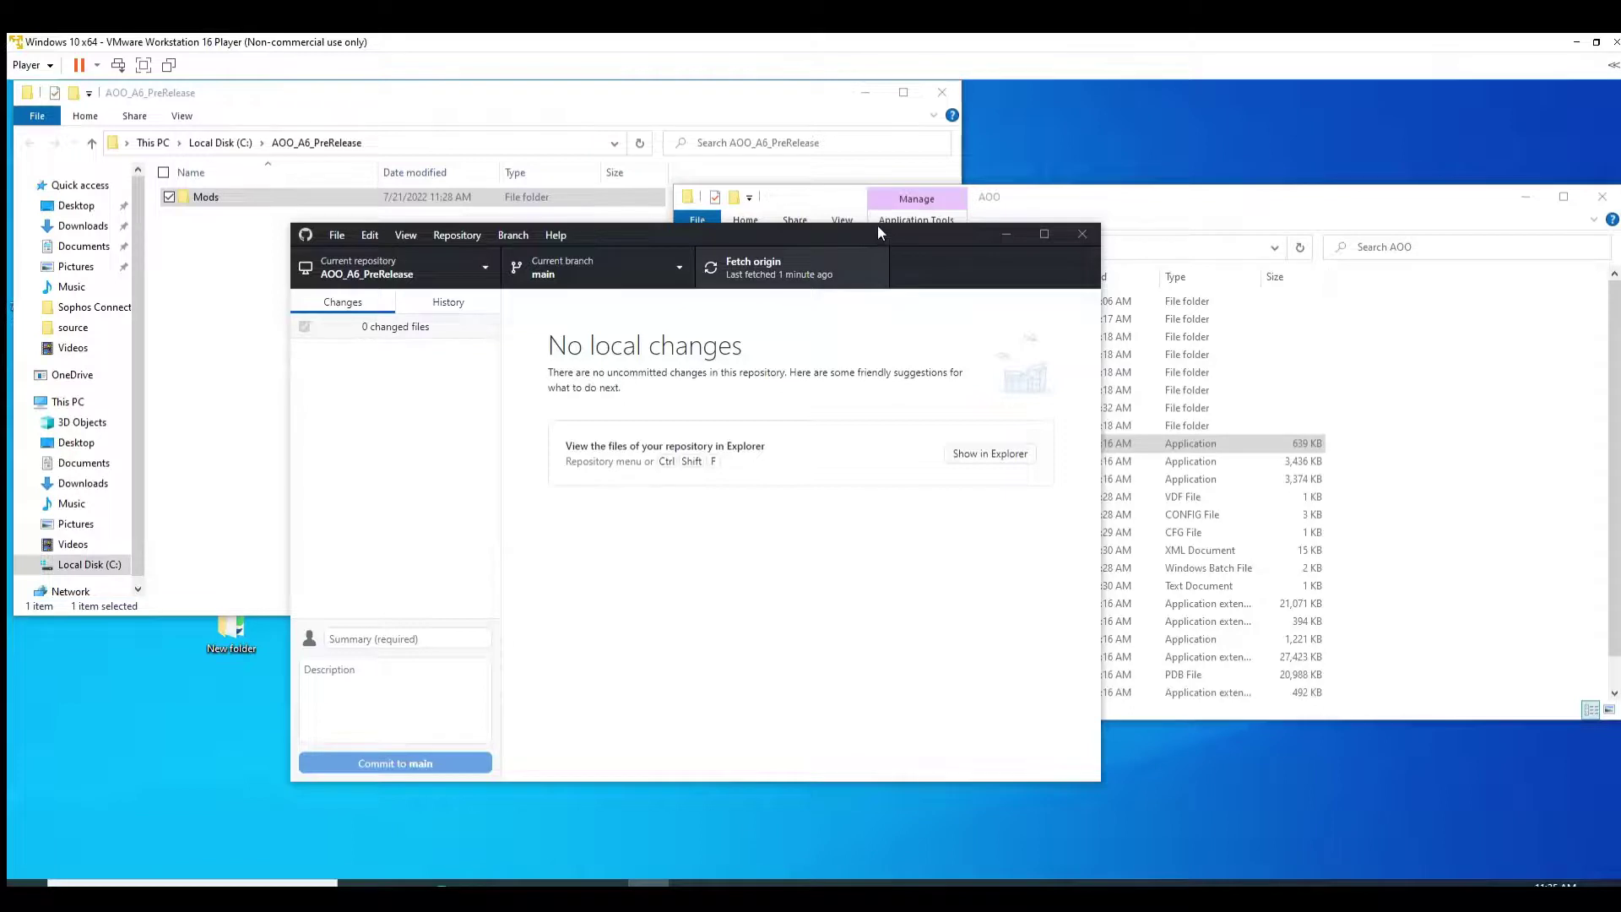
Step: Fetch origin again and pull the 1 new commit into main
{"action": "left_click", "coordinate": [736, 258]}
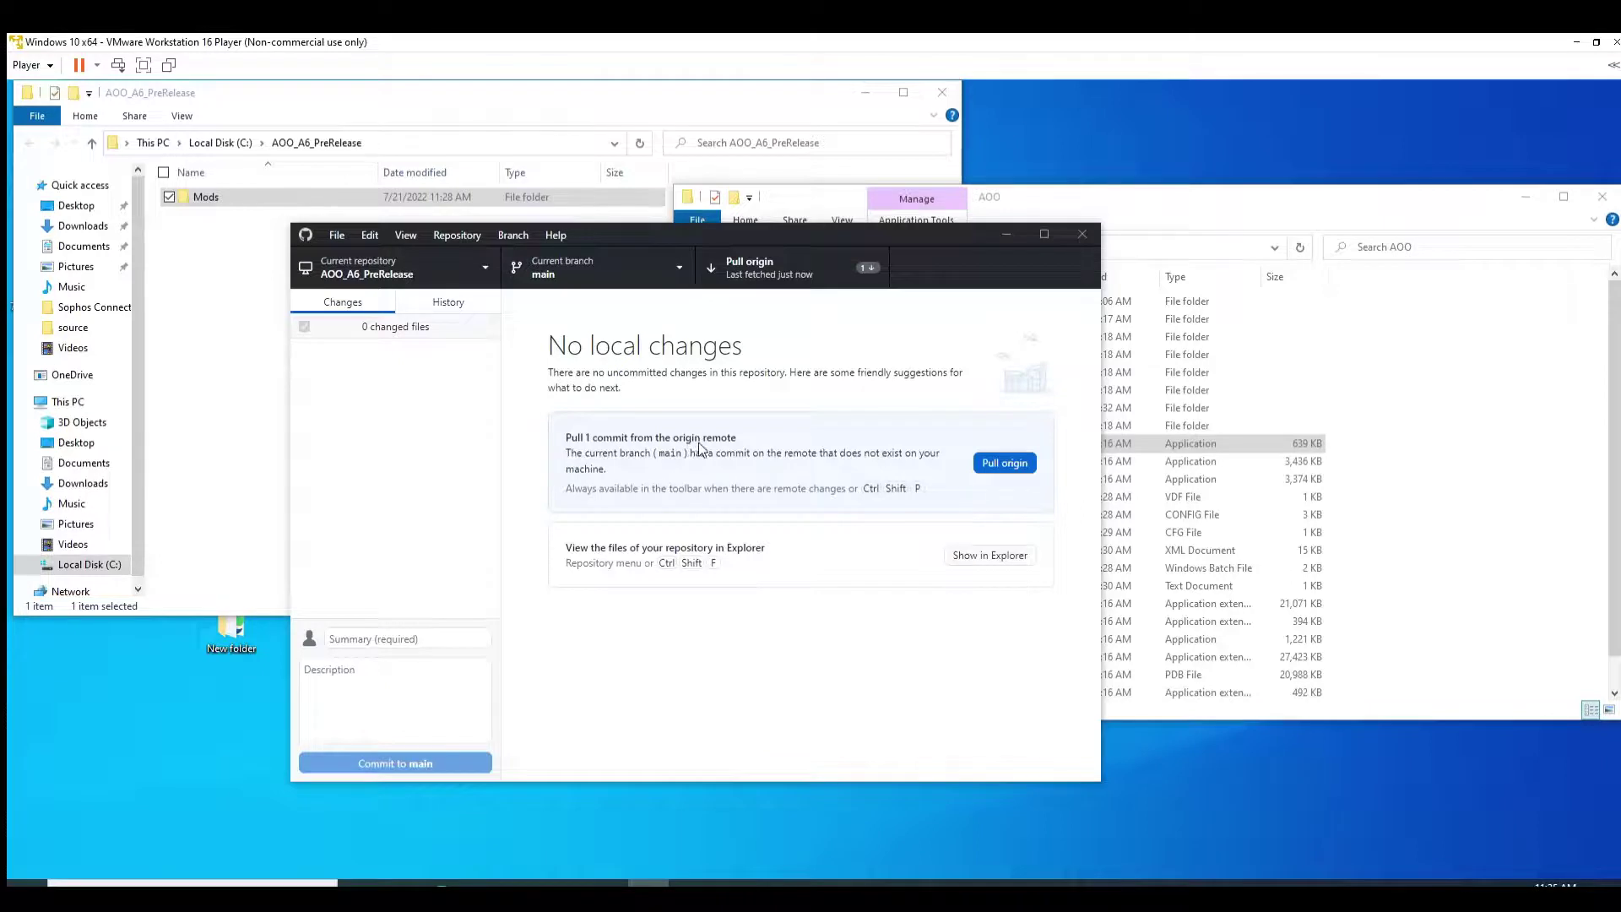
{"action": "left_click", "coordinate": [986, 461]}
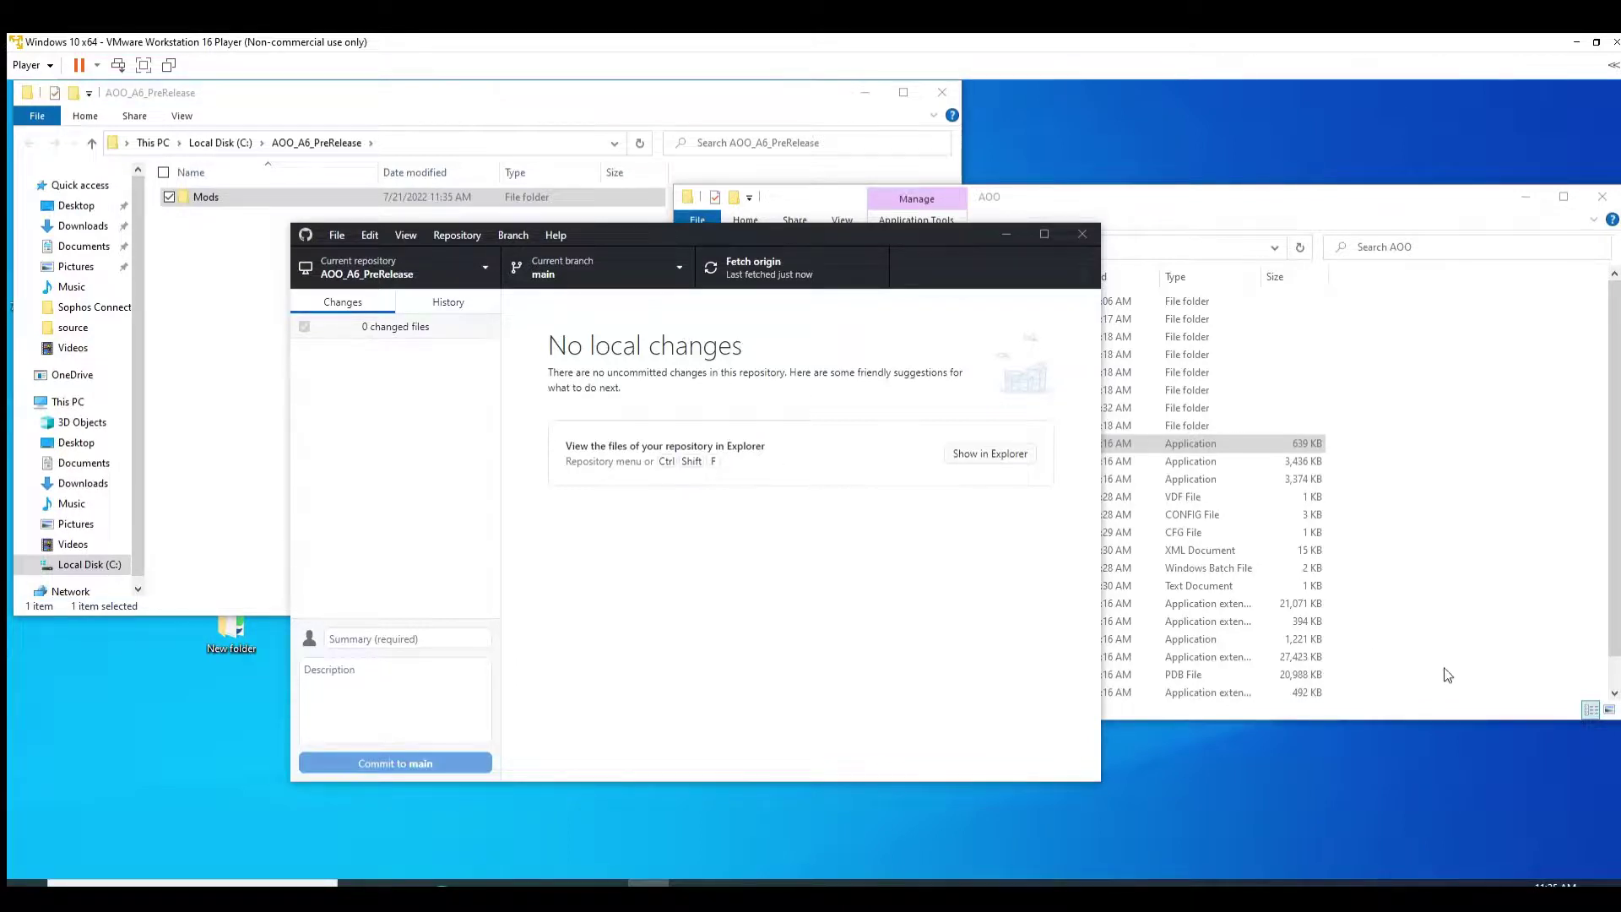
Step: Open C:\AOO_A6_PreRelease\Mods and scroll through its 35 mod folders
{"action": "left_click", "coordinate": [1132, 186]}
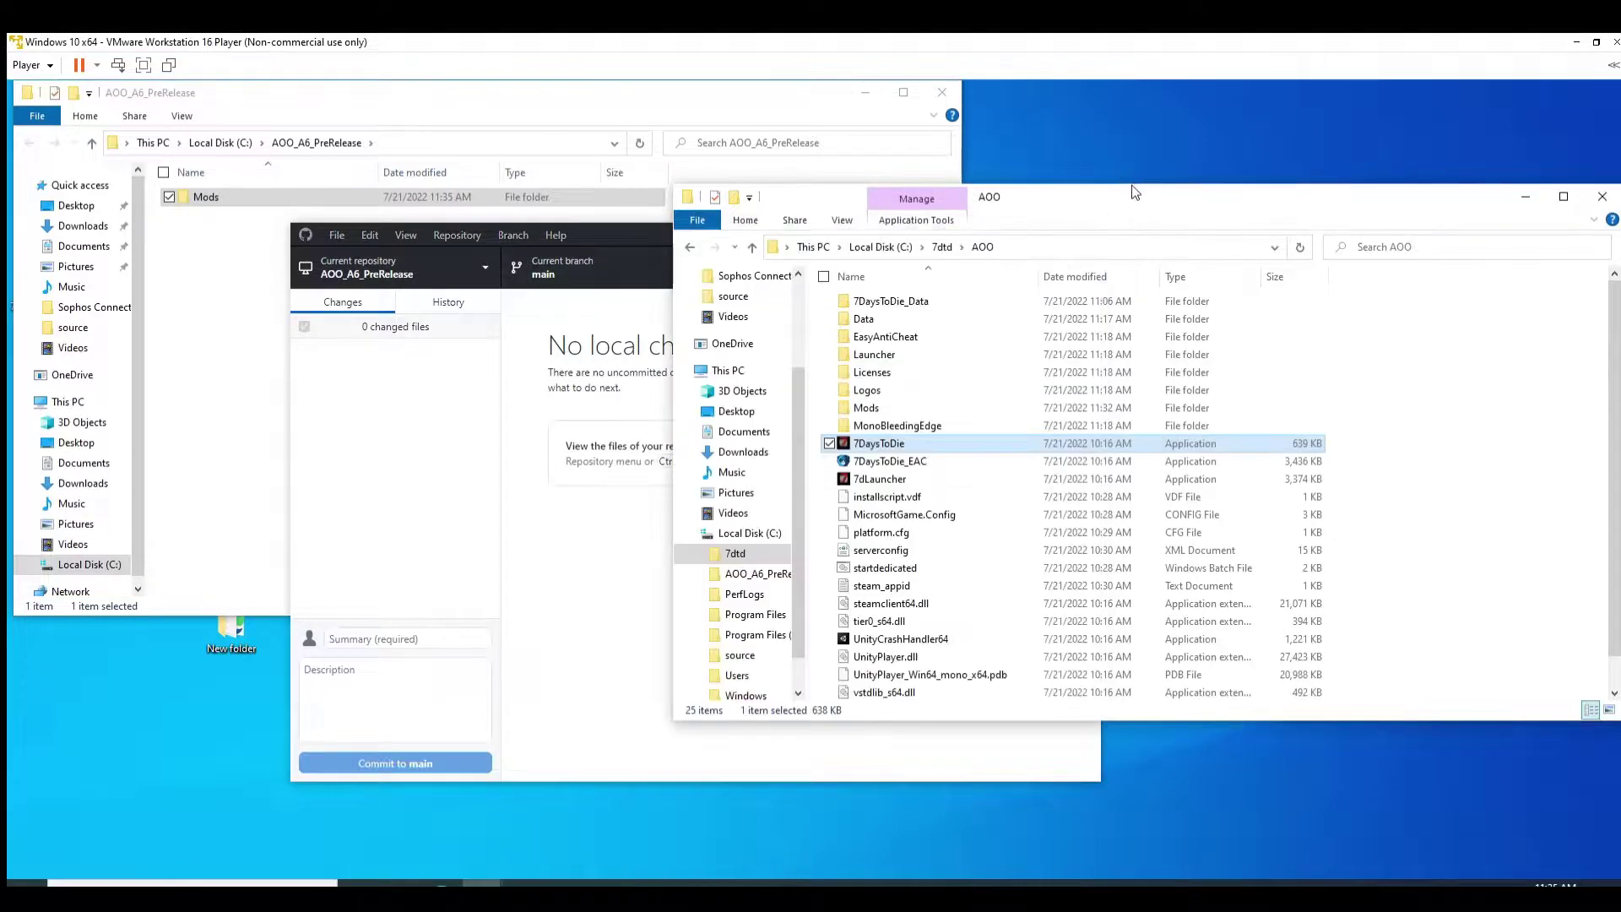
{"action": "left_click", "coordinate": [449, 84]}
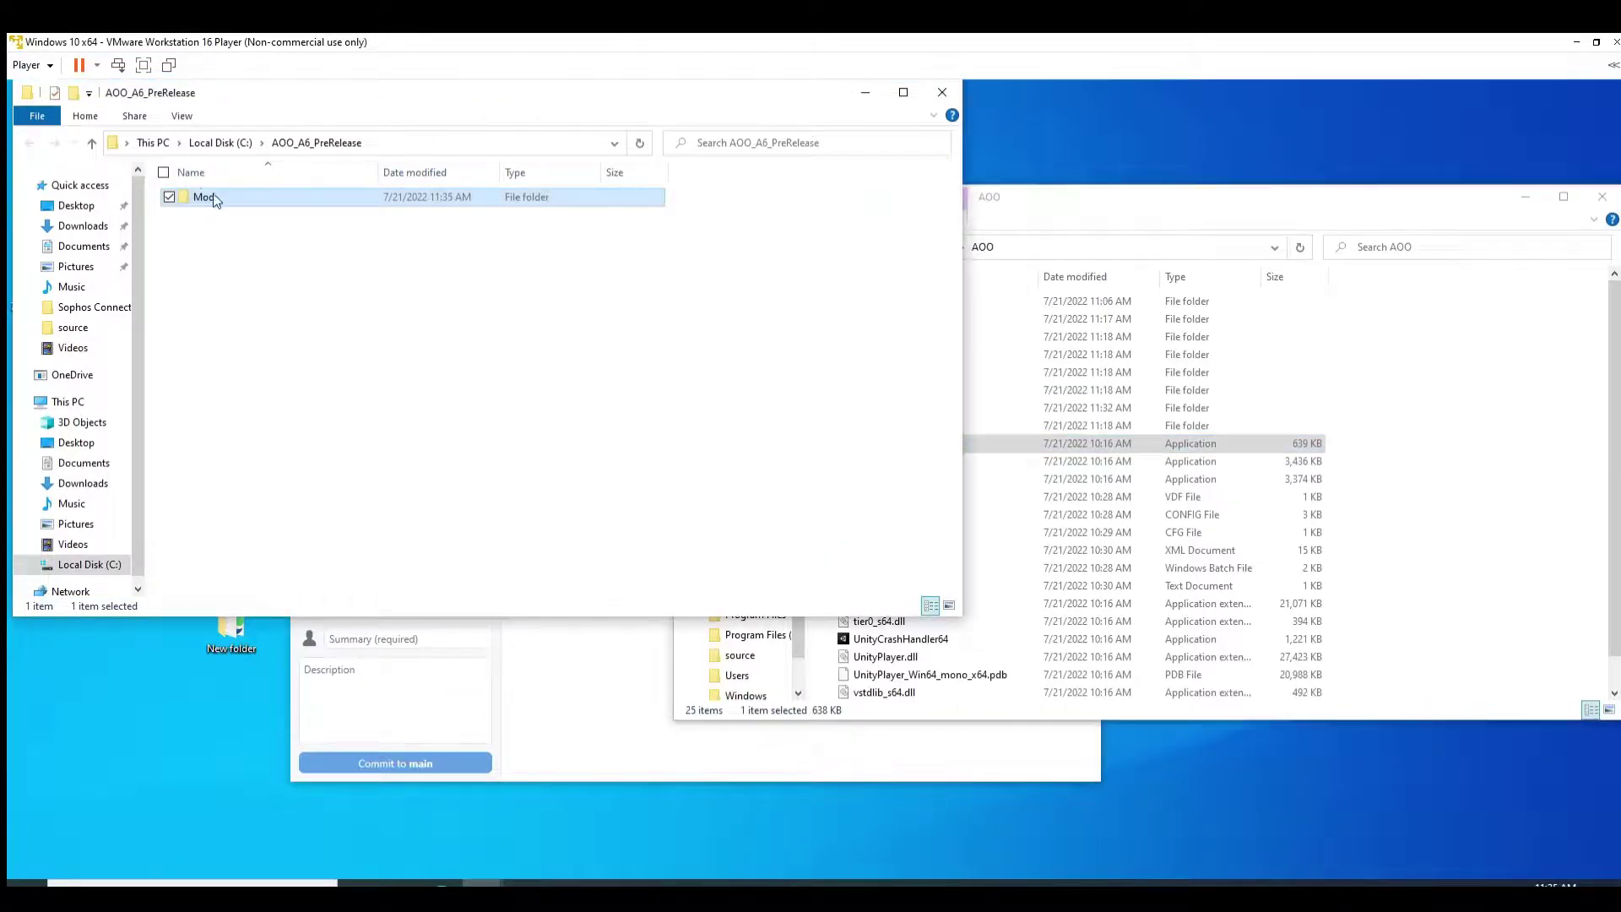
{"action": "key", "text": "Return"}
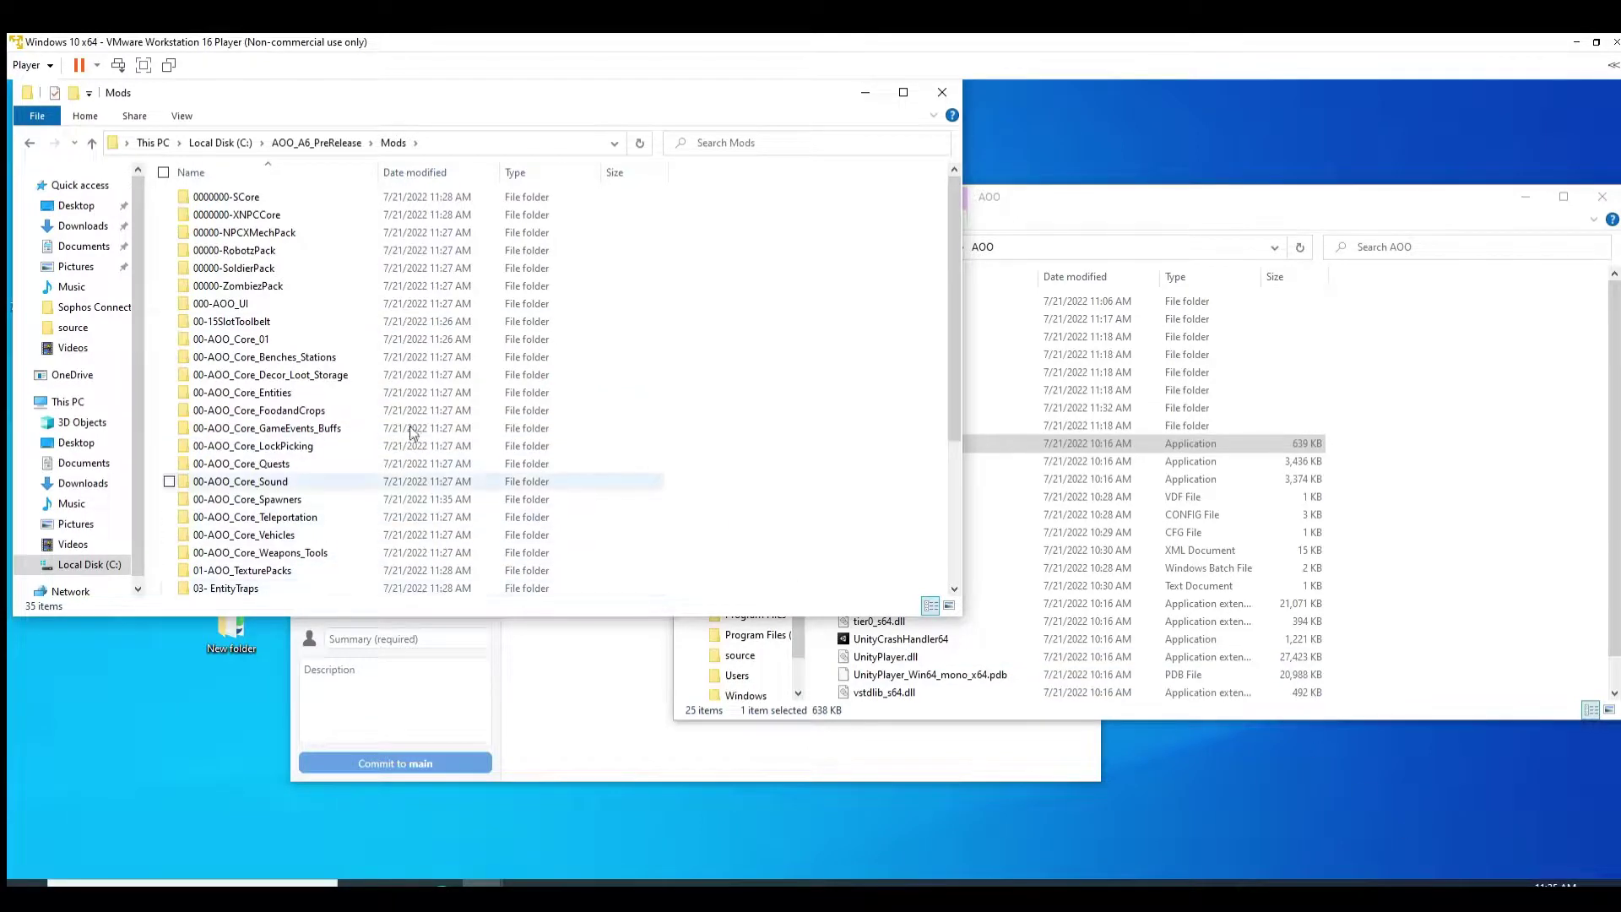
{"action": "scroll", "coordinate": [363, 371], "scroll_direction": "down", "scroll_amount": 4}
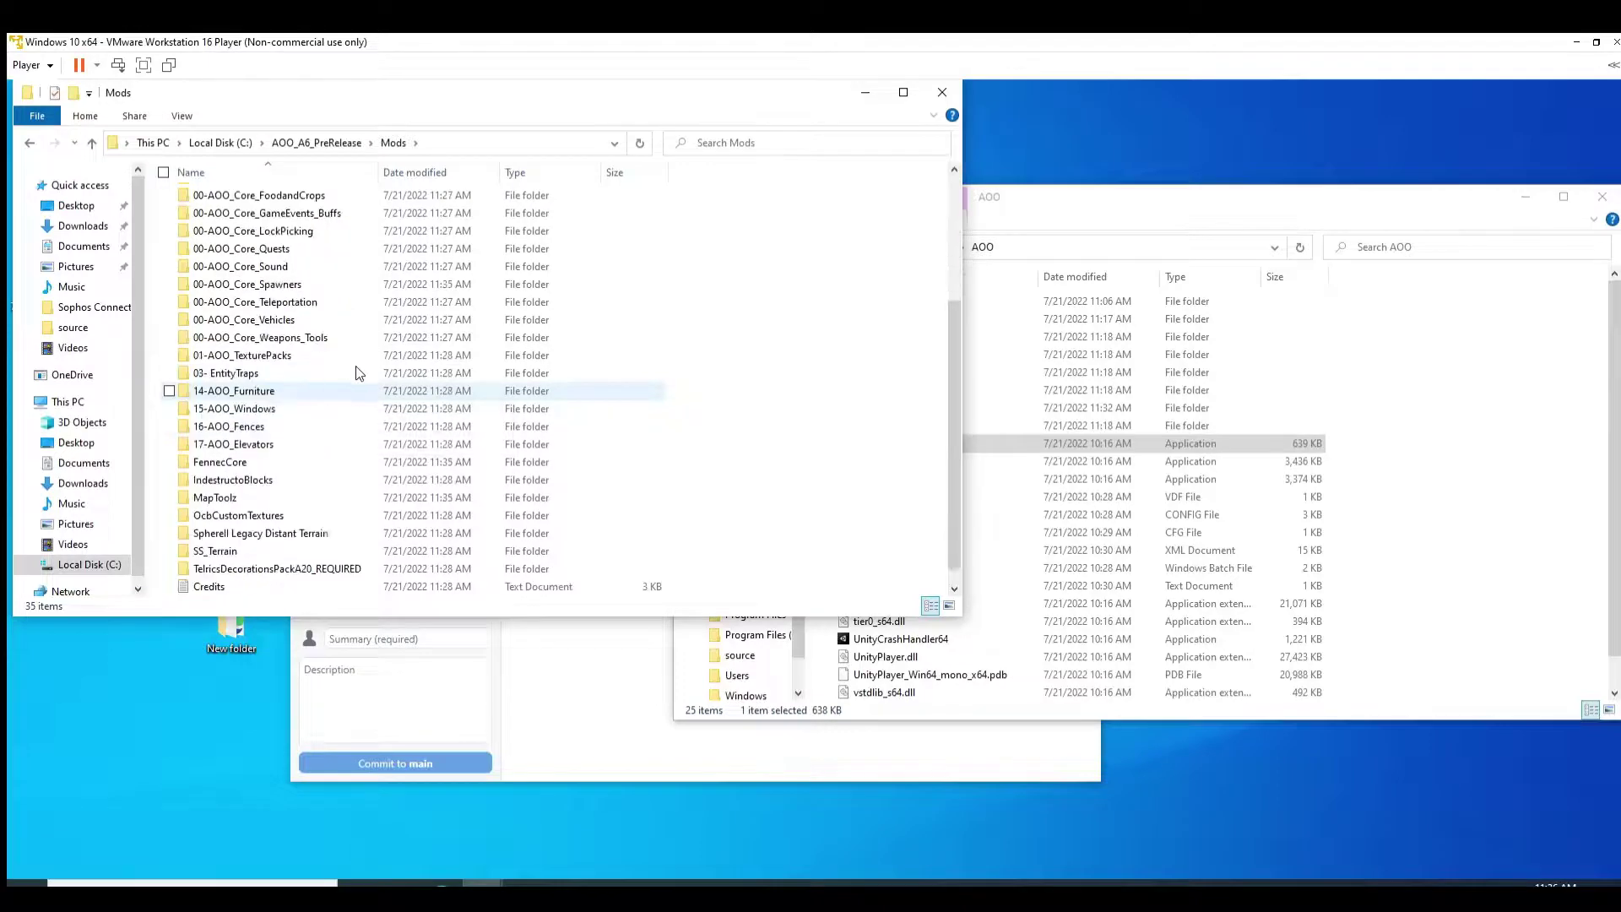
{"action": "scroll", "coordinate": [365, 430], "scroll_direction": "up", "scroll_amount": 4}
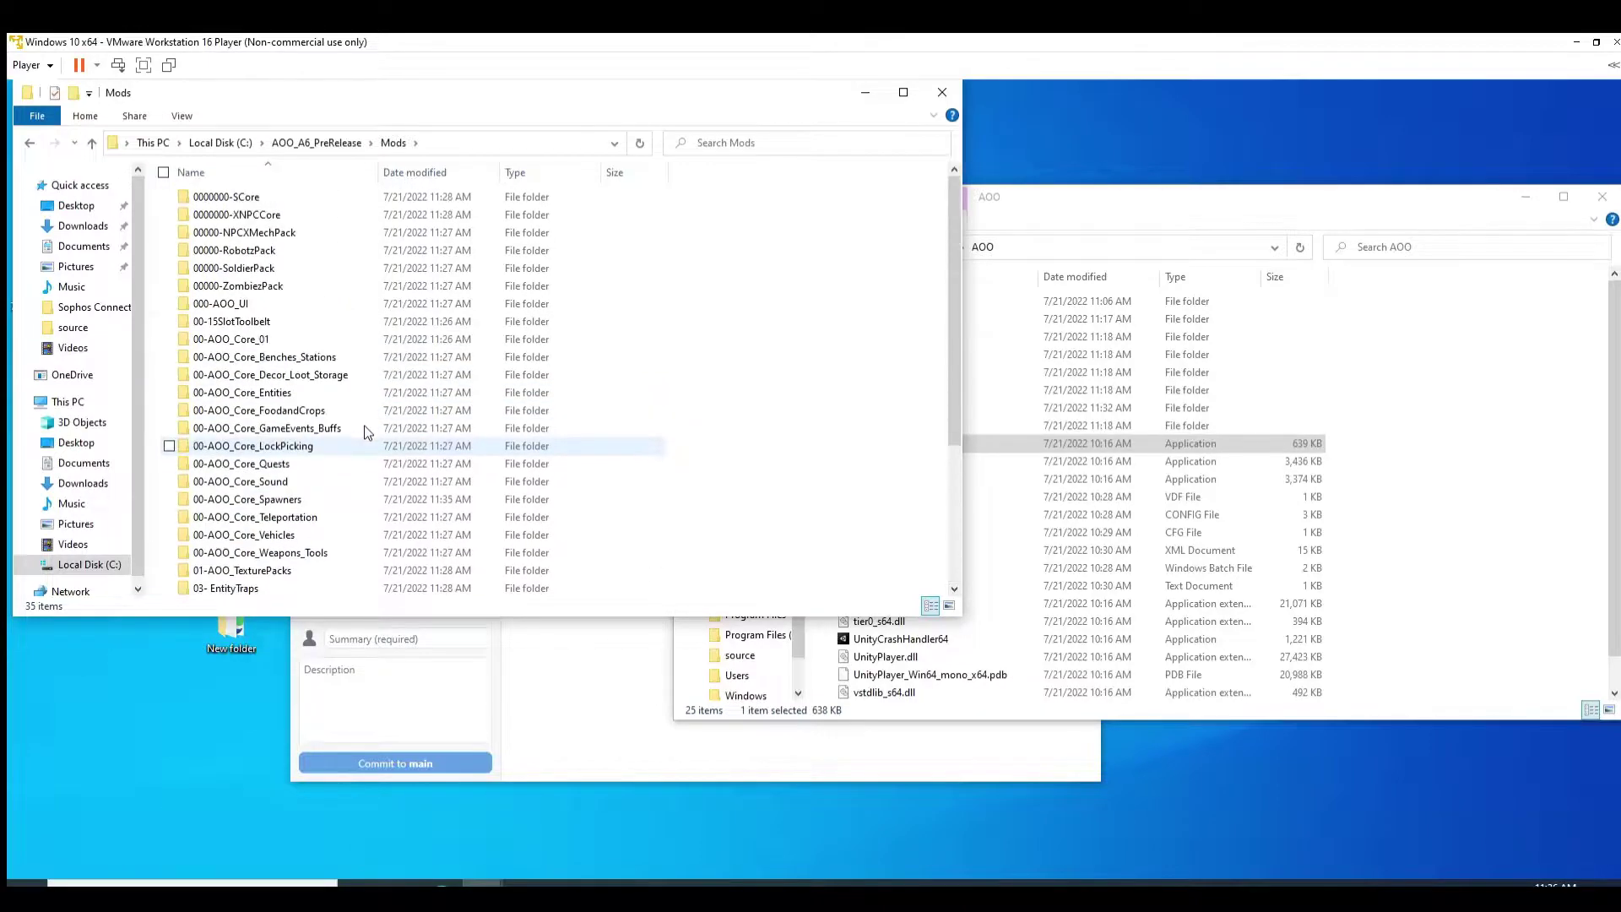
{"action": "scroll", "coordinate": [368, 432], "scroll_direction": "down", "scroll_amount": 2}
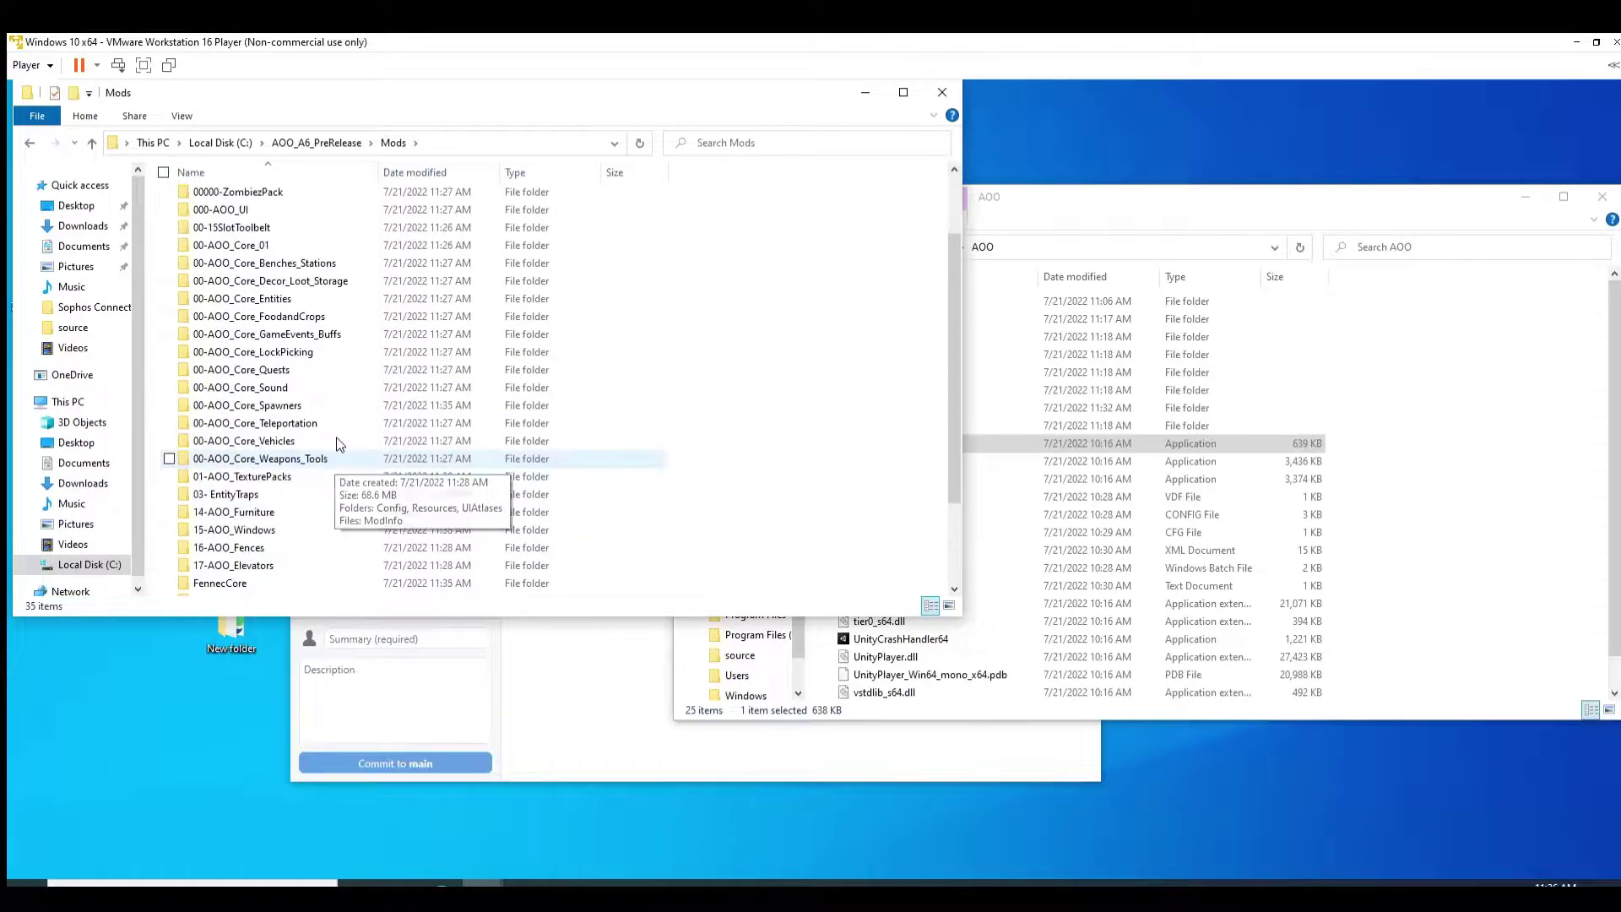
{"action": "scroll", "coordinate": [337, 444], "scroll_direction": "up", "scroll_amount": 2}
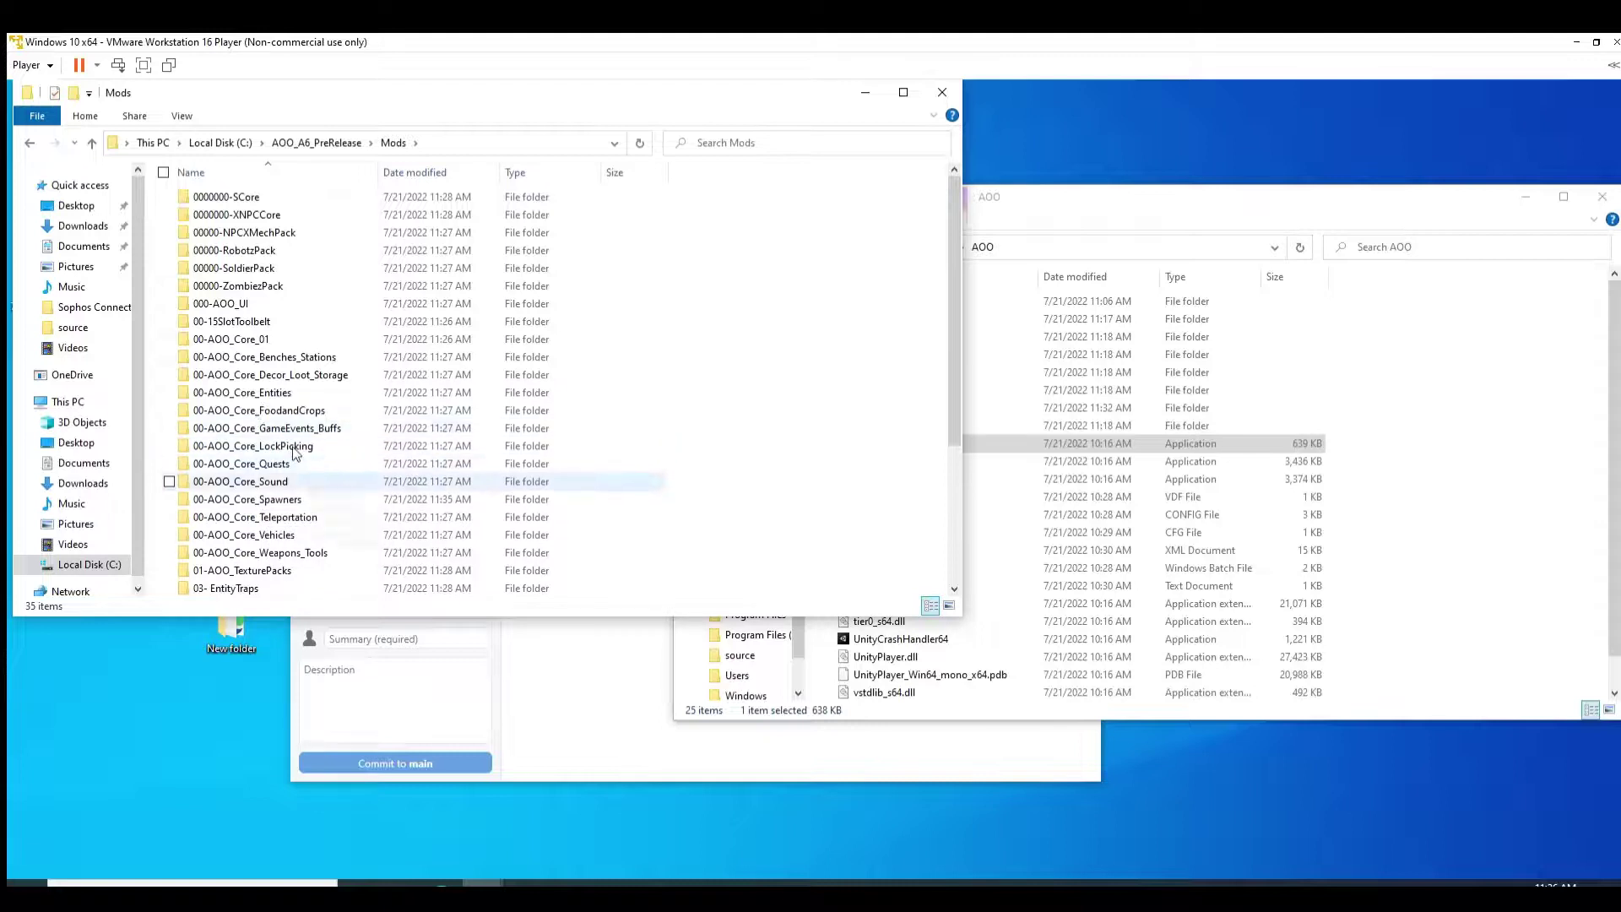
{"action": "double_click", "coordinate": [258, 355]}
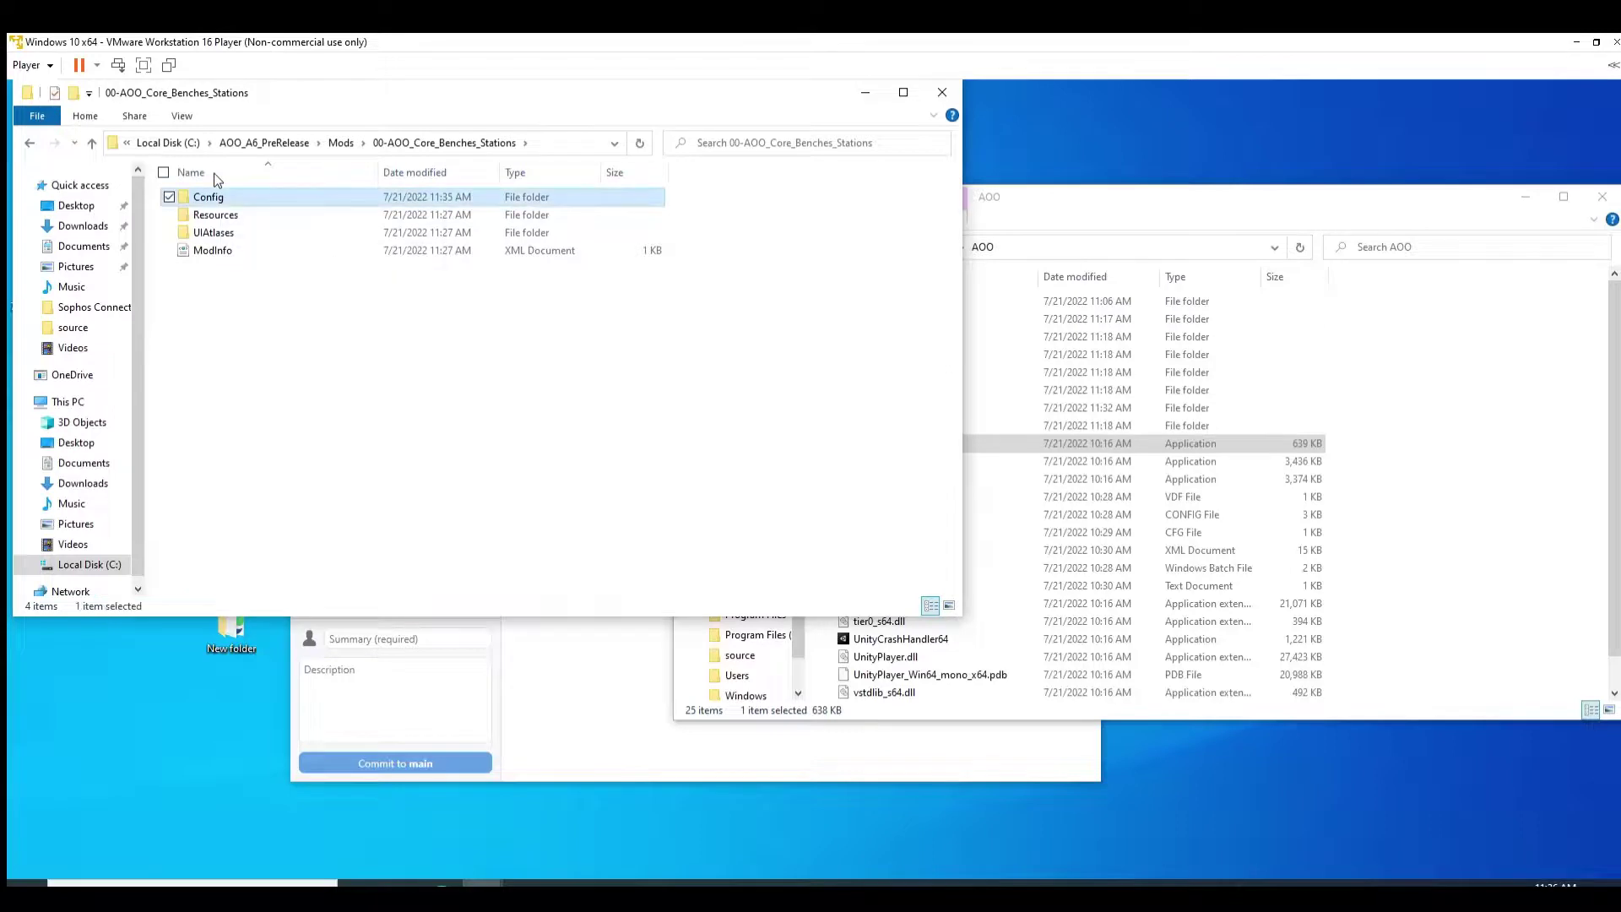
{"action": "left_click", "coordinate": [416, 199]}
{"action": "key", "text": "Return"}
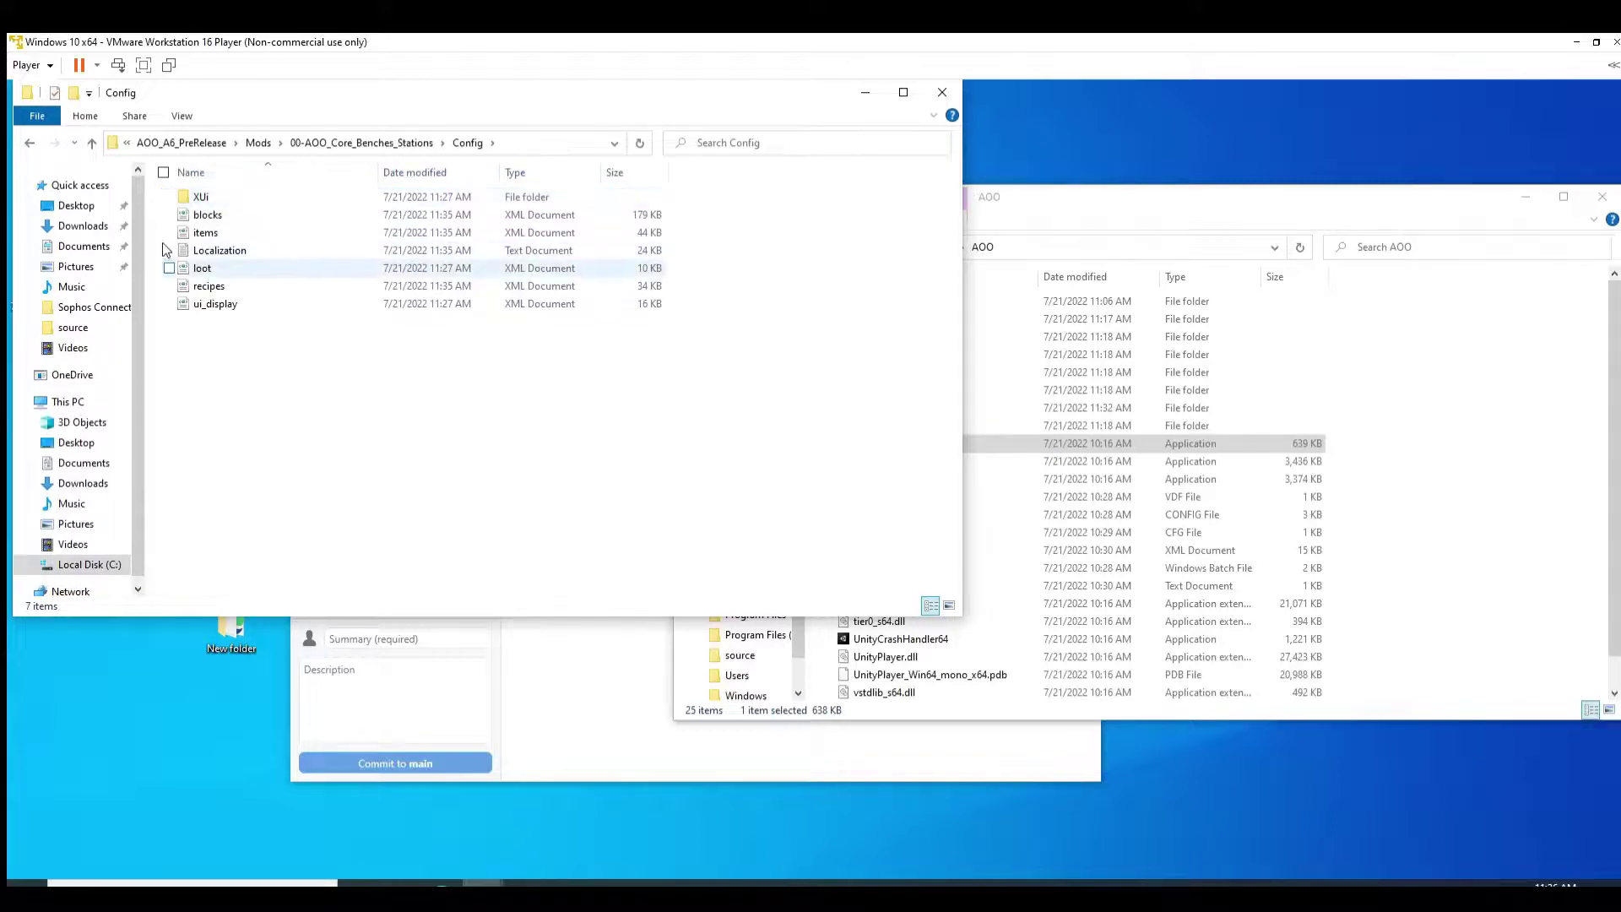
{"action": "key", "text": "Down"}
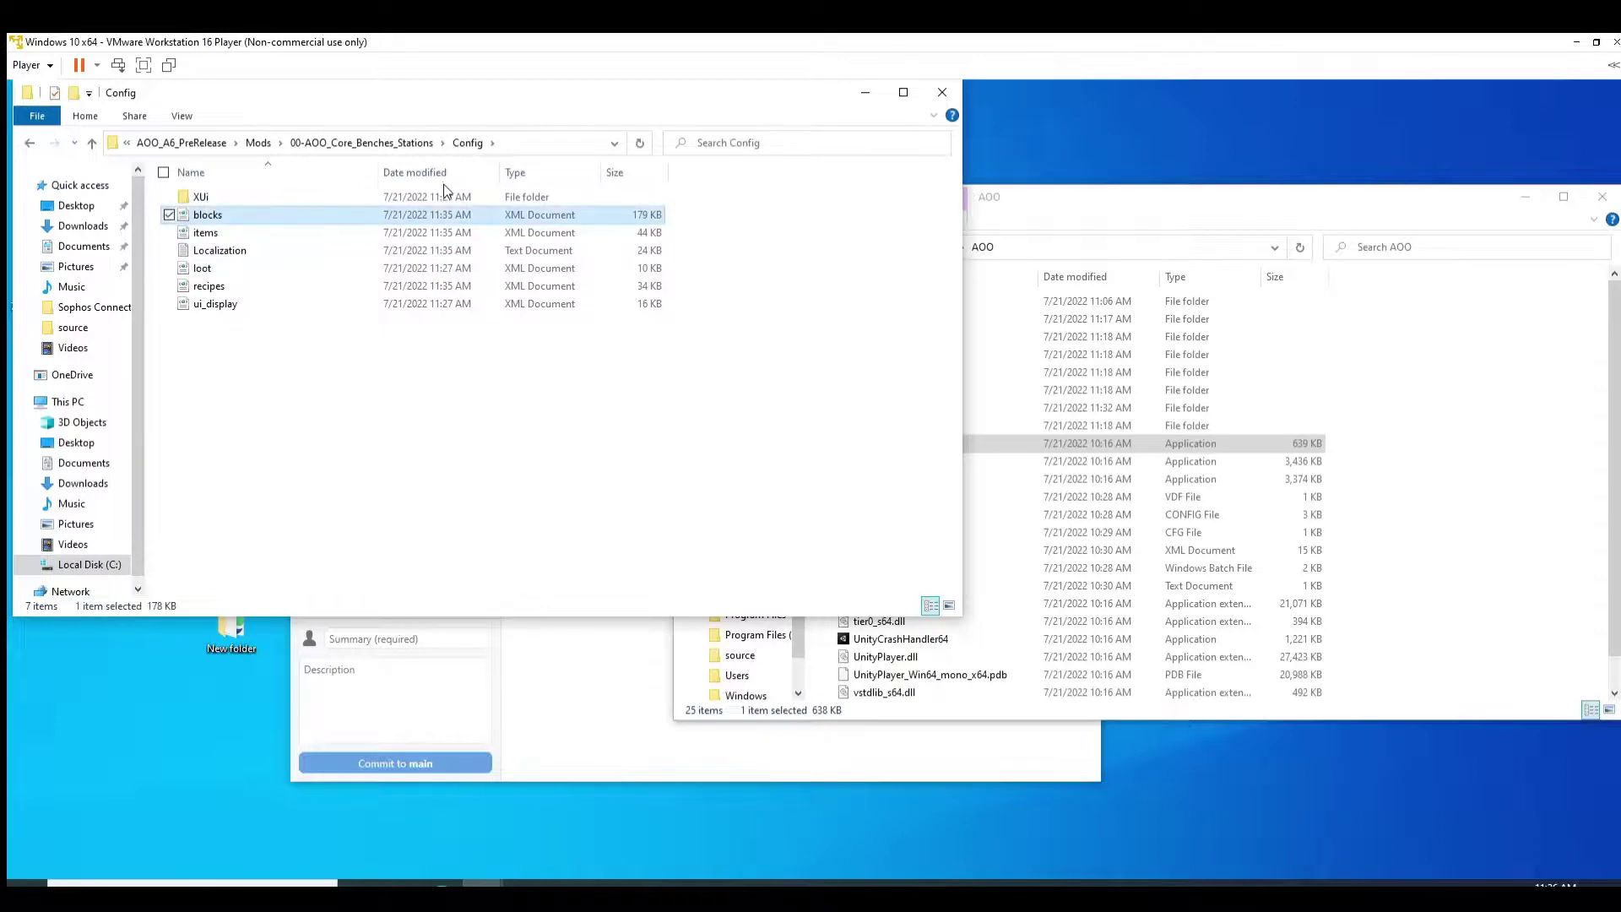
{"action": "key", "text": "Down"}
{"action": "key", "text": "Down"}
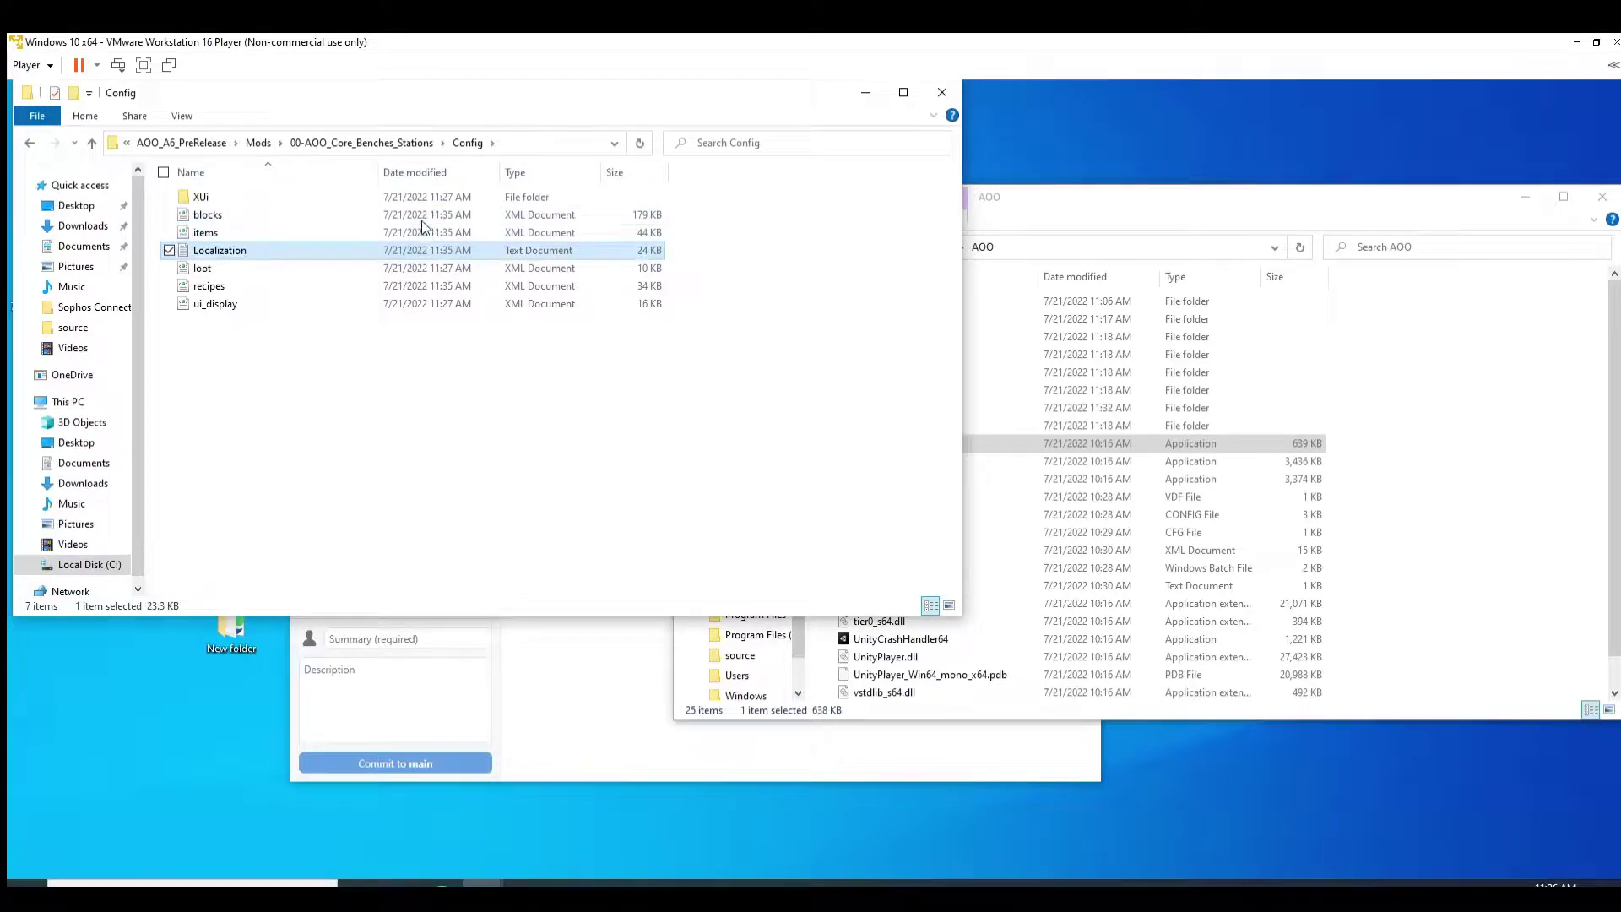
{"action": "key", "text": "Down"}
{"action": "key", "text": "Down"}
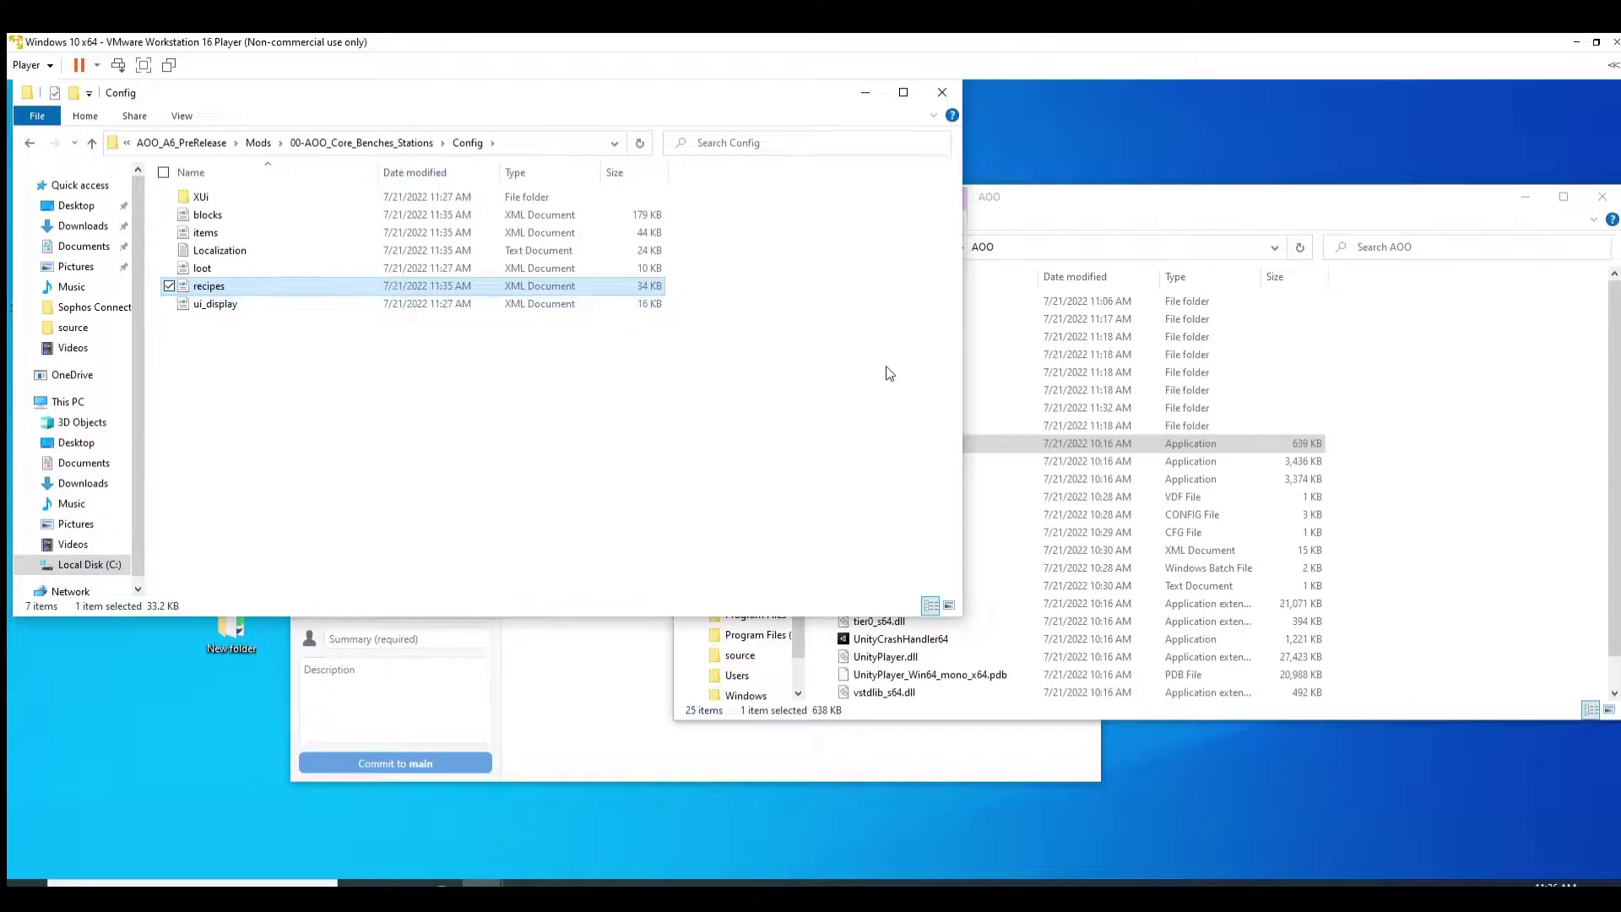
Step: Move the Config window to the lower left and bring the C:\7dtd\AOO window to the front
{"action": "left_click_drag", "start_coordinate": [746, 75], "coordinate": [1004, 321]}
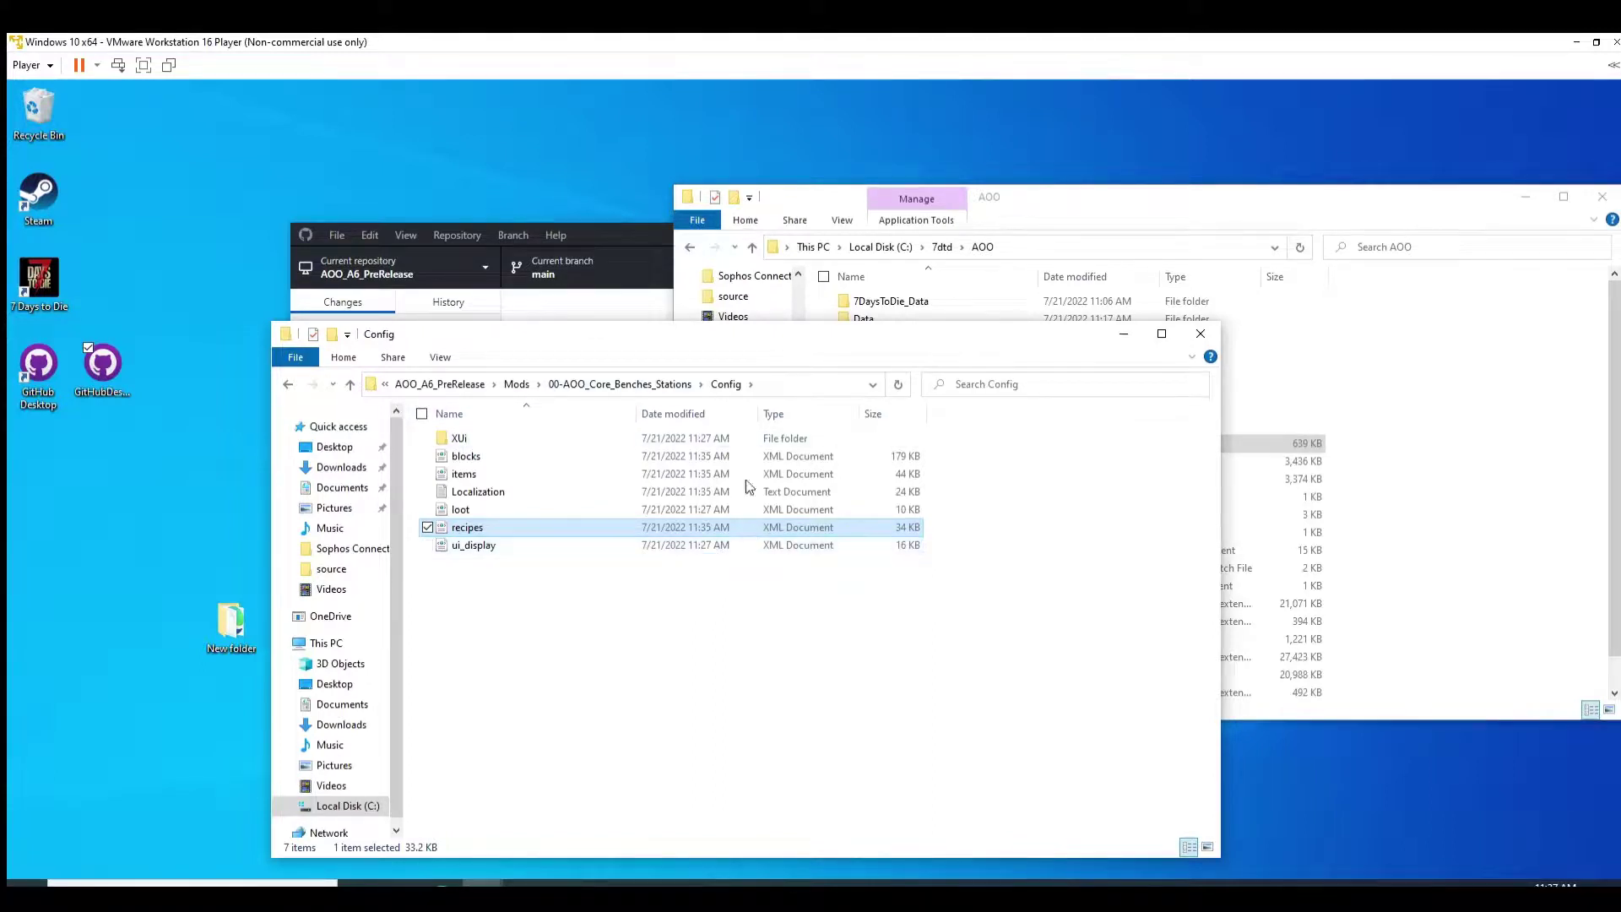
{"action": "left_click_drag", "start_coordinate": [602, 340], "coordinate": [450, 316]}
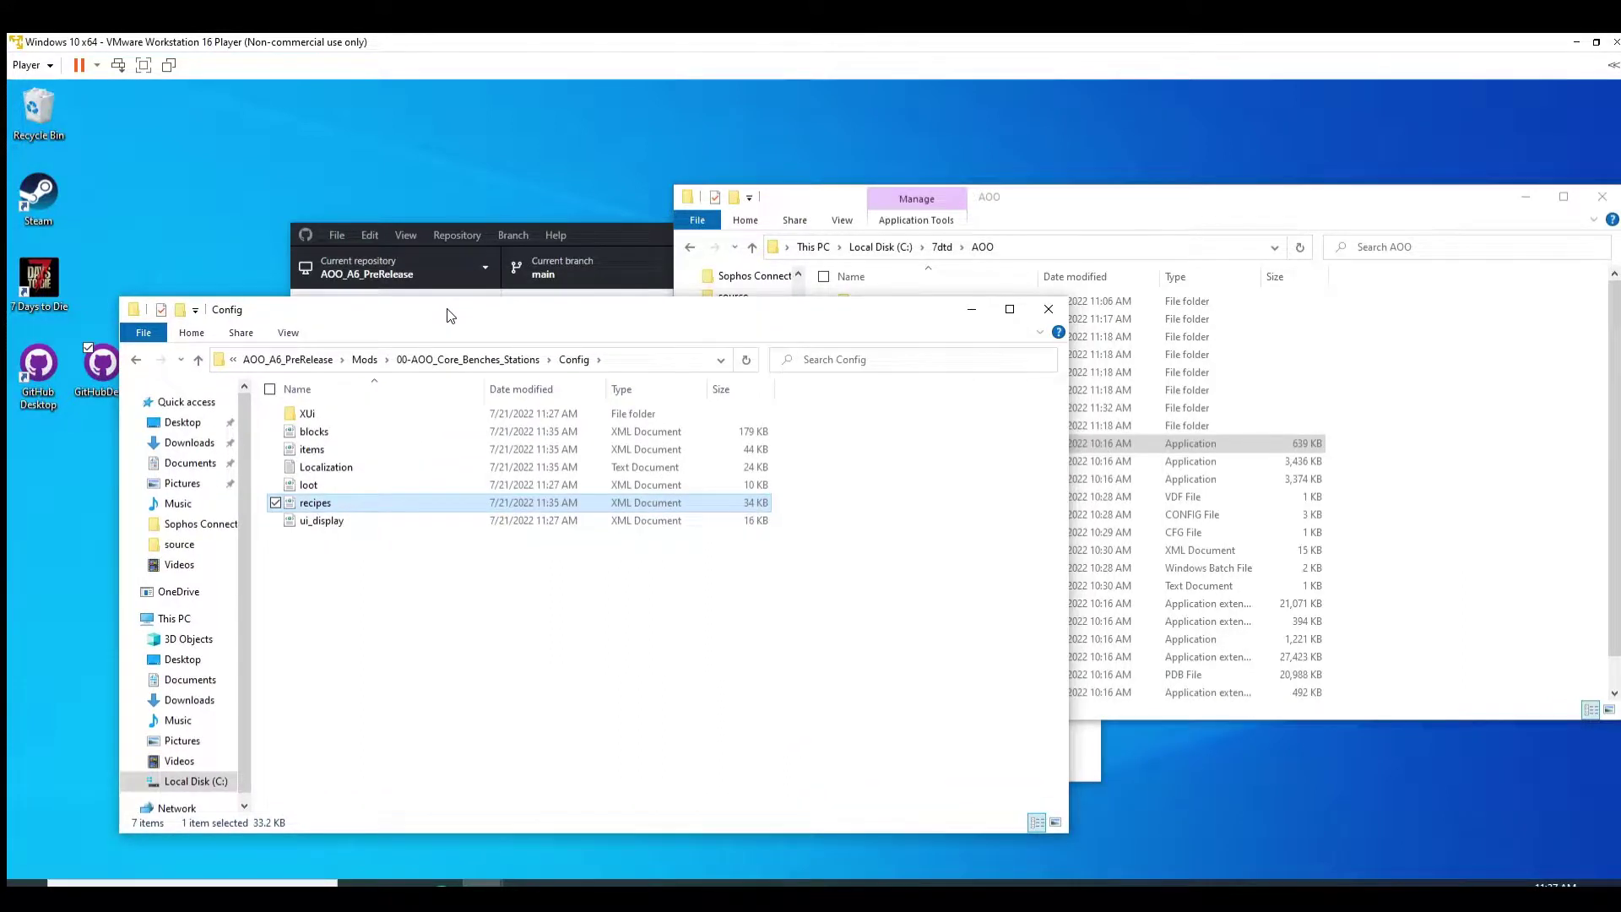
{"action": "left_click", "coordinate": [1030, 187]}
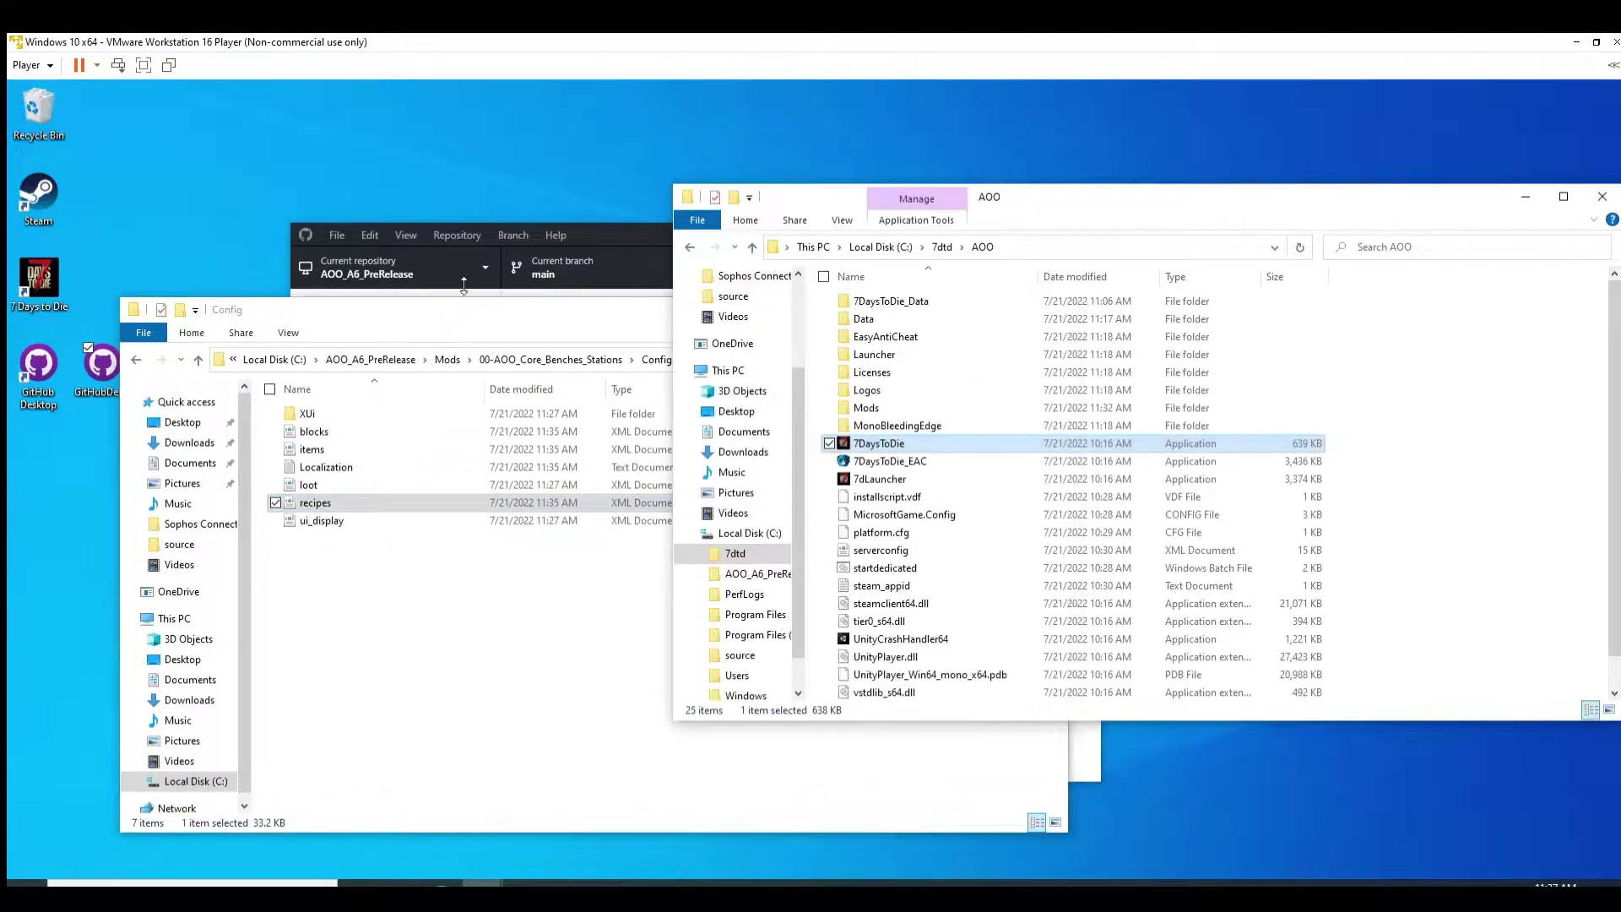
{"action": "left_click_drag", "start_coordinate": [496, 309], "coordinate": [374, 462]}
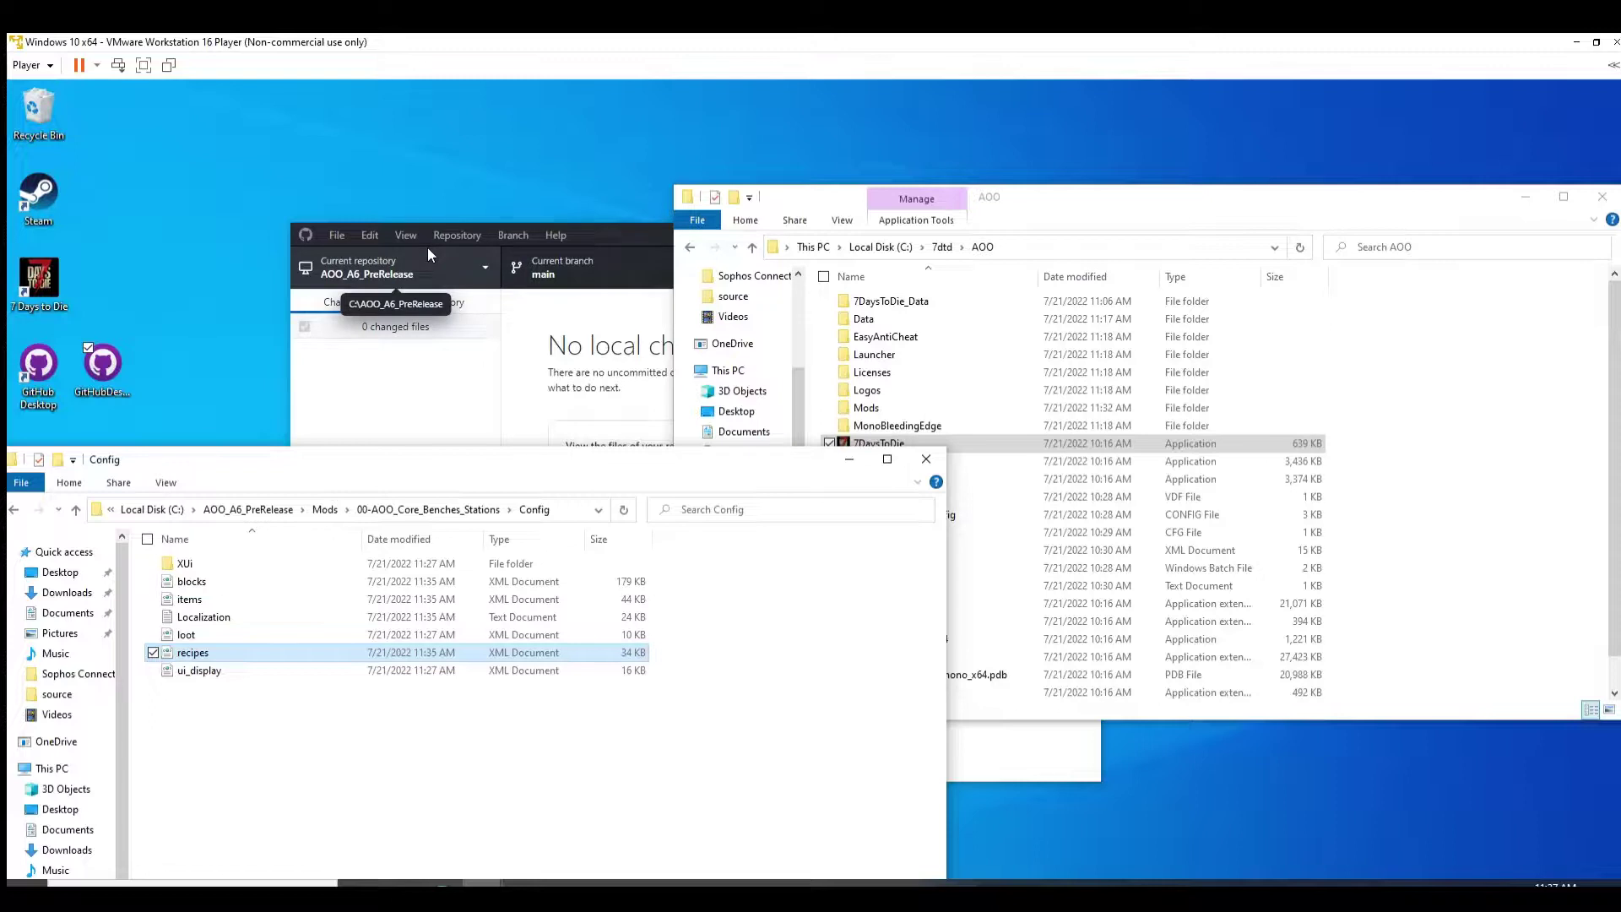
{"action": "left_click_drag", "start_coordinate": [418, 462], "coordinate": [545, 530]}
{"action": "left_click", "coordinate": [1039, 186]}
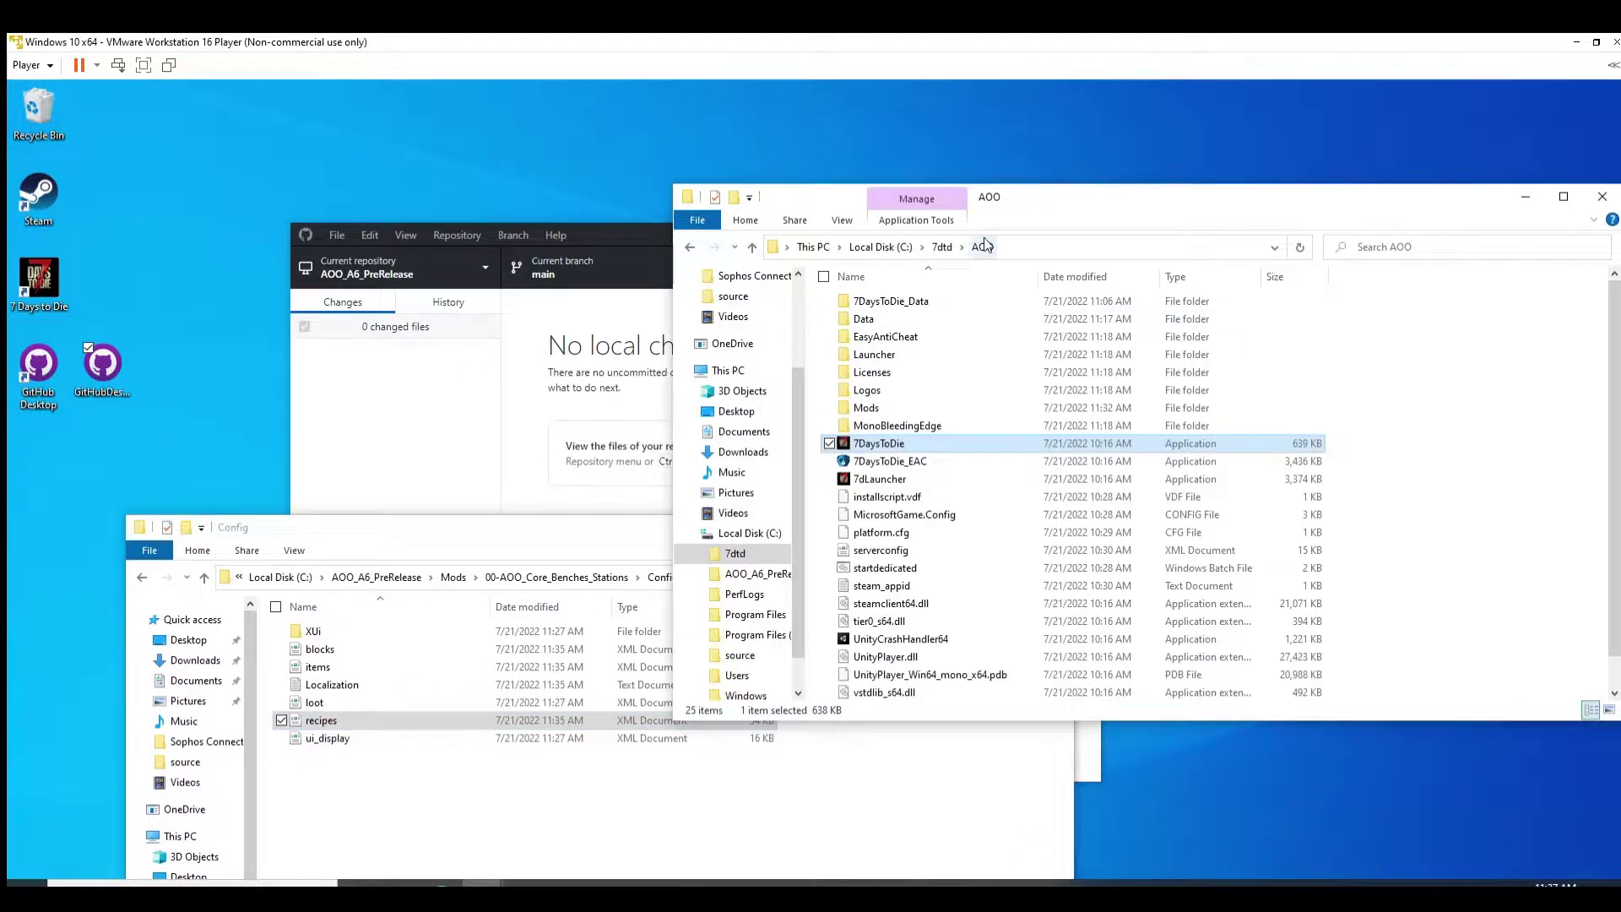
Step: Open the game's C:\7dtd\AOO\Mods folder and select 00000-RobotzPack
{"action": "left_click", "coordinate": [866, 407]}
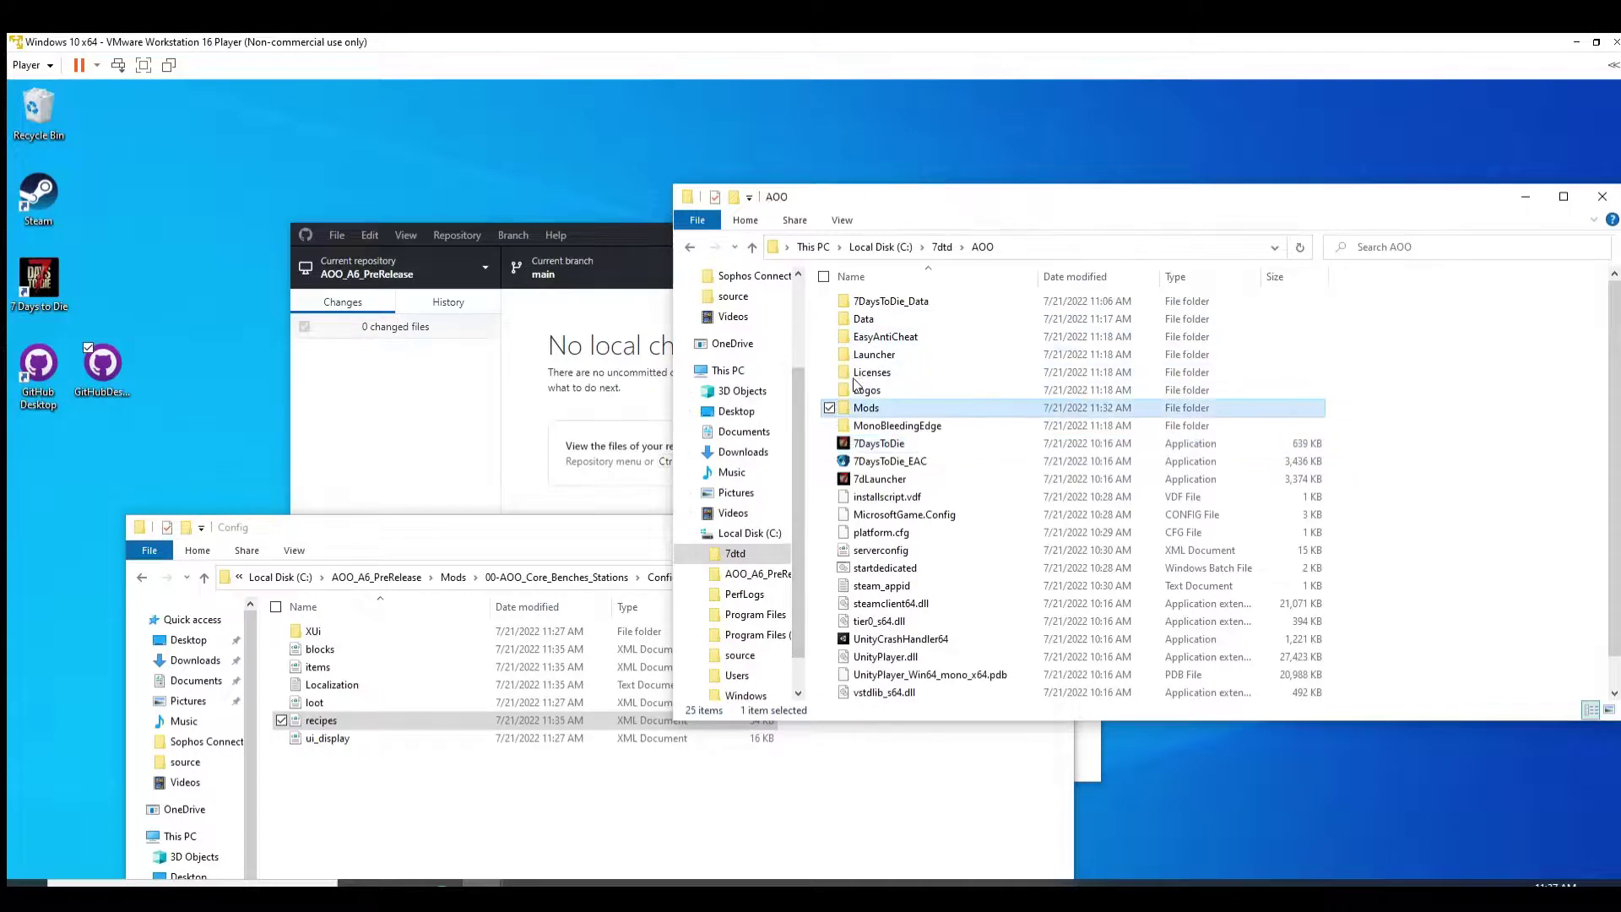
{"action": "key", "text": "Return"}
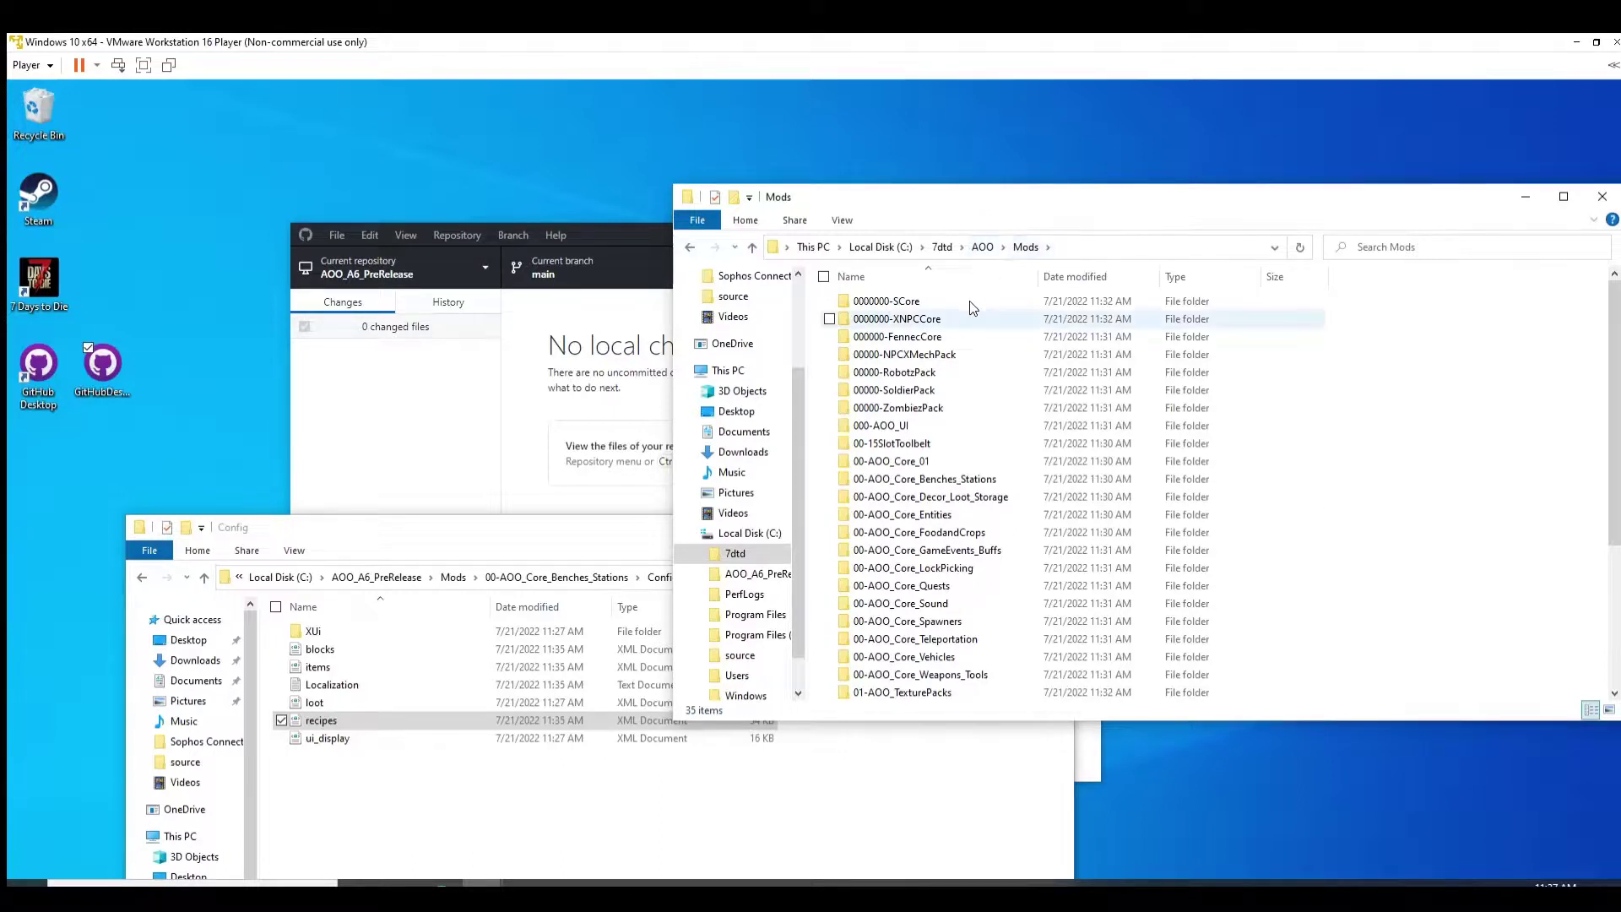
{"action": "left_click", "coordinate": [963, 372]}
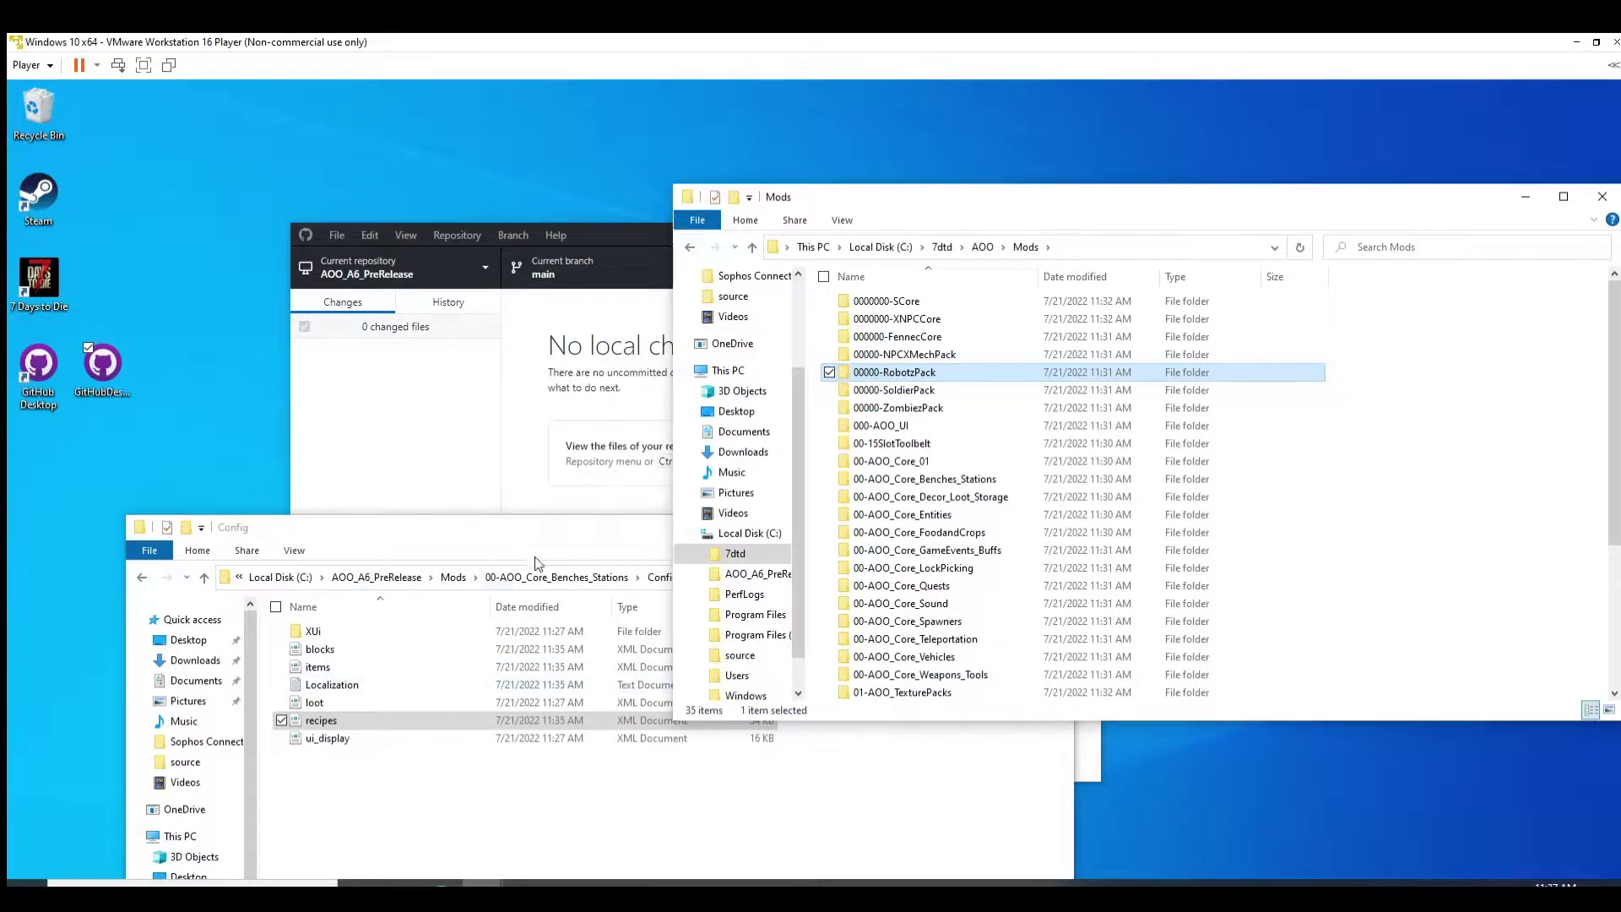
Step: In the repo's Mods folder, select 0000000-SCore through 00-AOO_Core_GameEvents_Buffs
{"action": "left_click", "coordinate": [449, 549]}
{"action": "key", "text": "alt+Up"}
{"action": "key", "text": "alt+Up"}
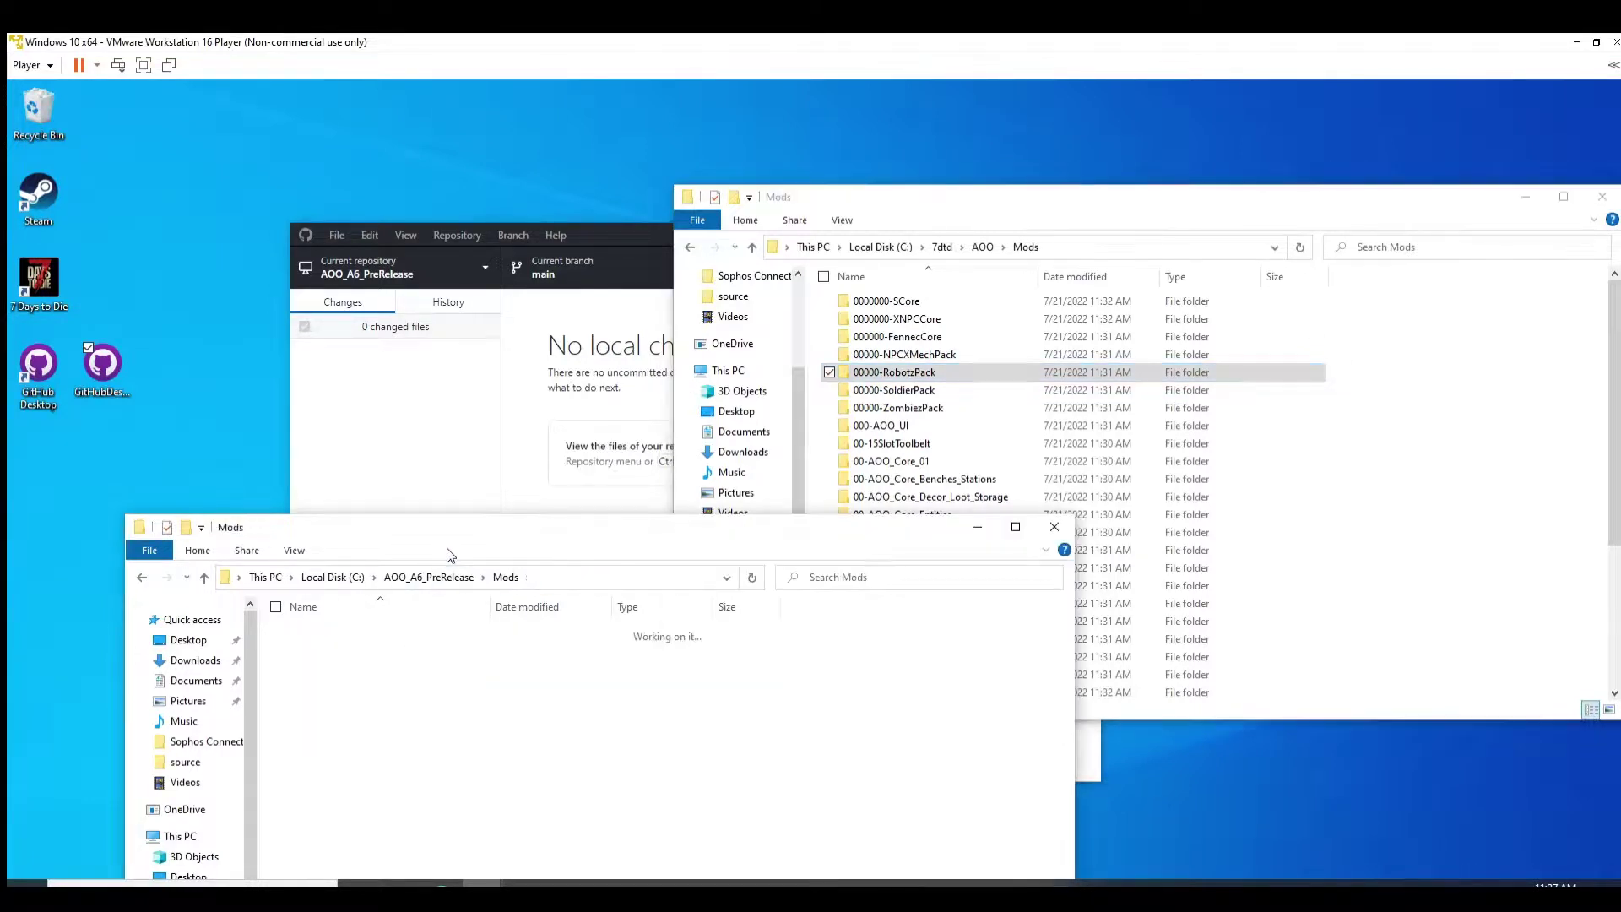
{"action": "key", "text": "Home"}
{"action": "key", "text": "Down"}
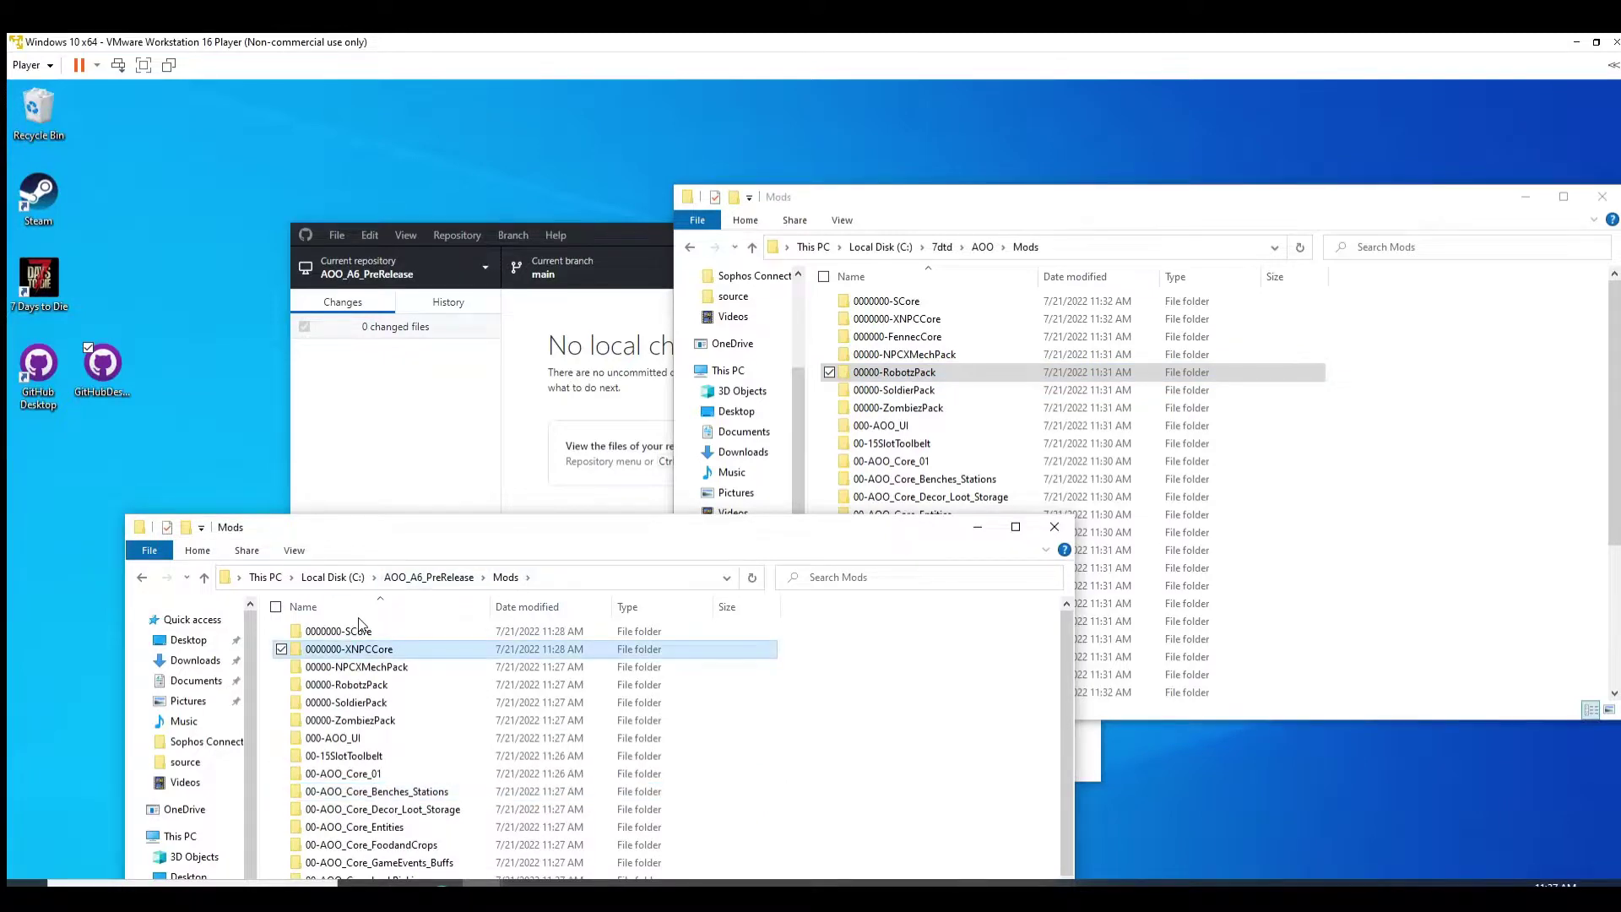
{"action": "key", "text": "super"}
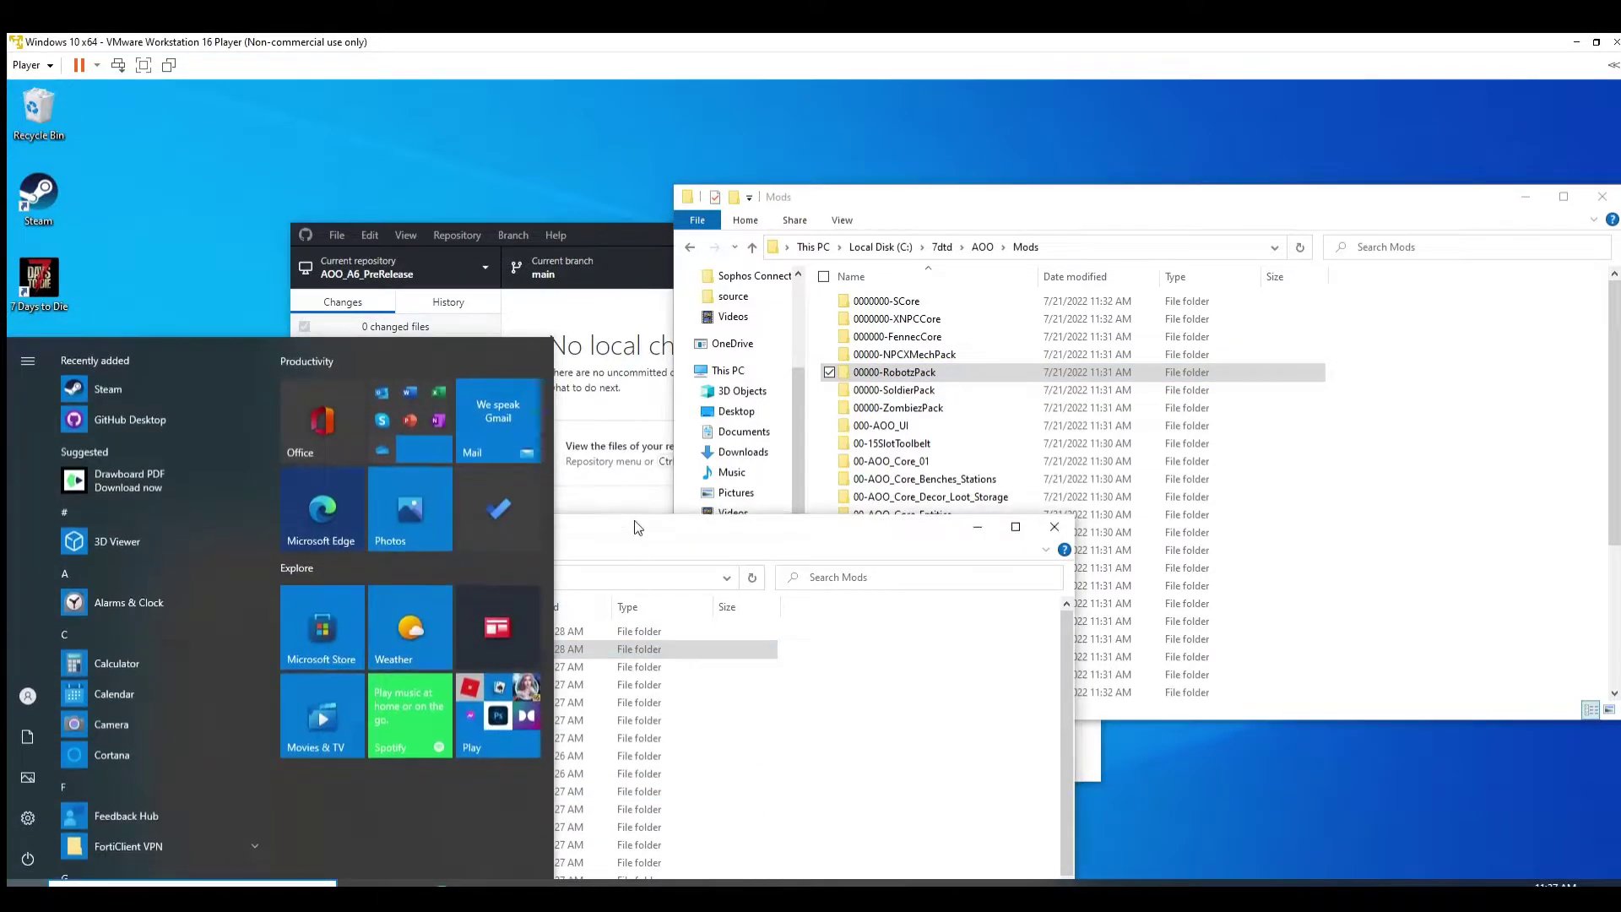
{"action": "left_click", "coordinate": [635, 522]}
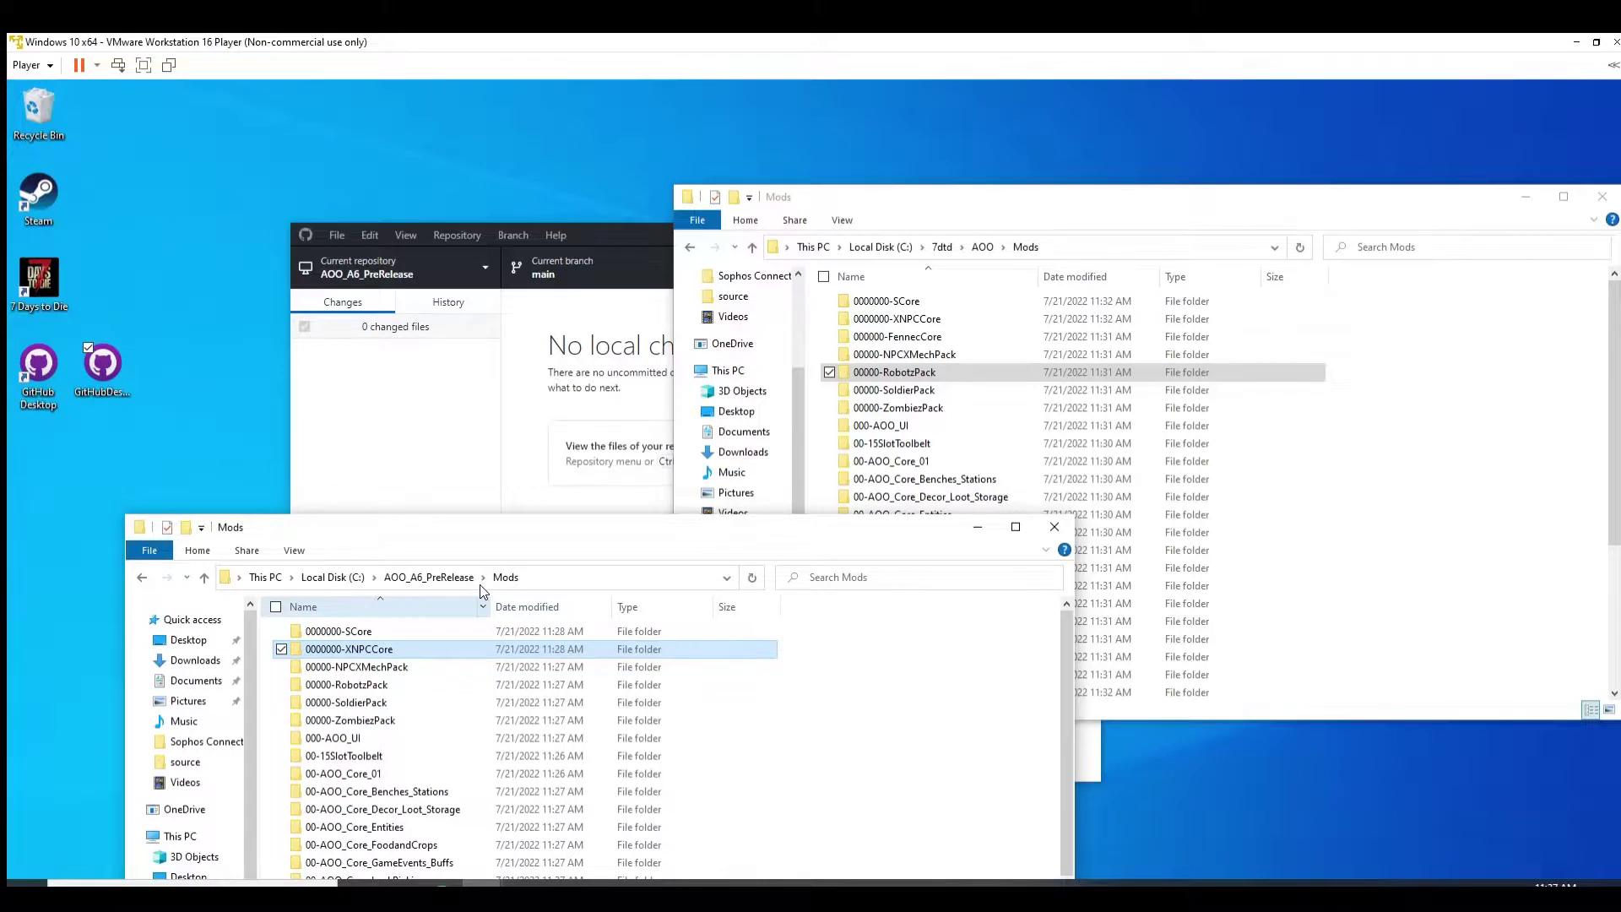
{"action": "key", "text": "F2"}
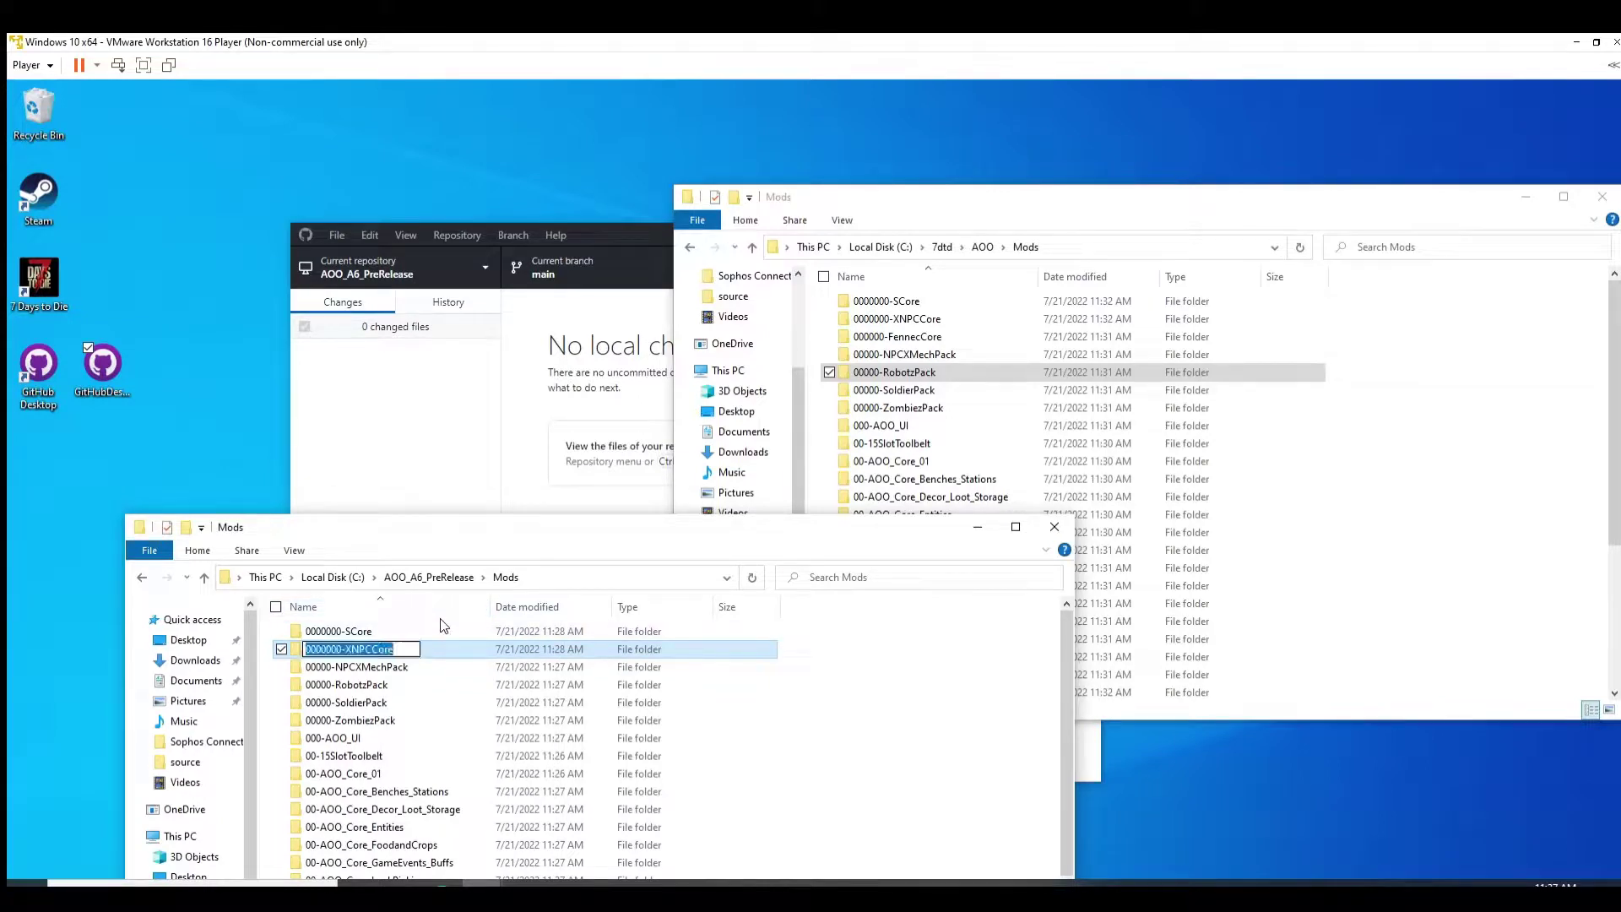
{"action": "left_click", "coordinate": [396, 630]}
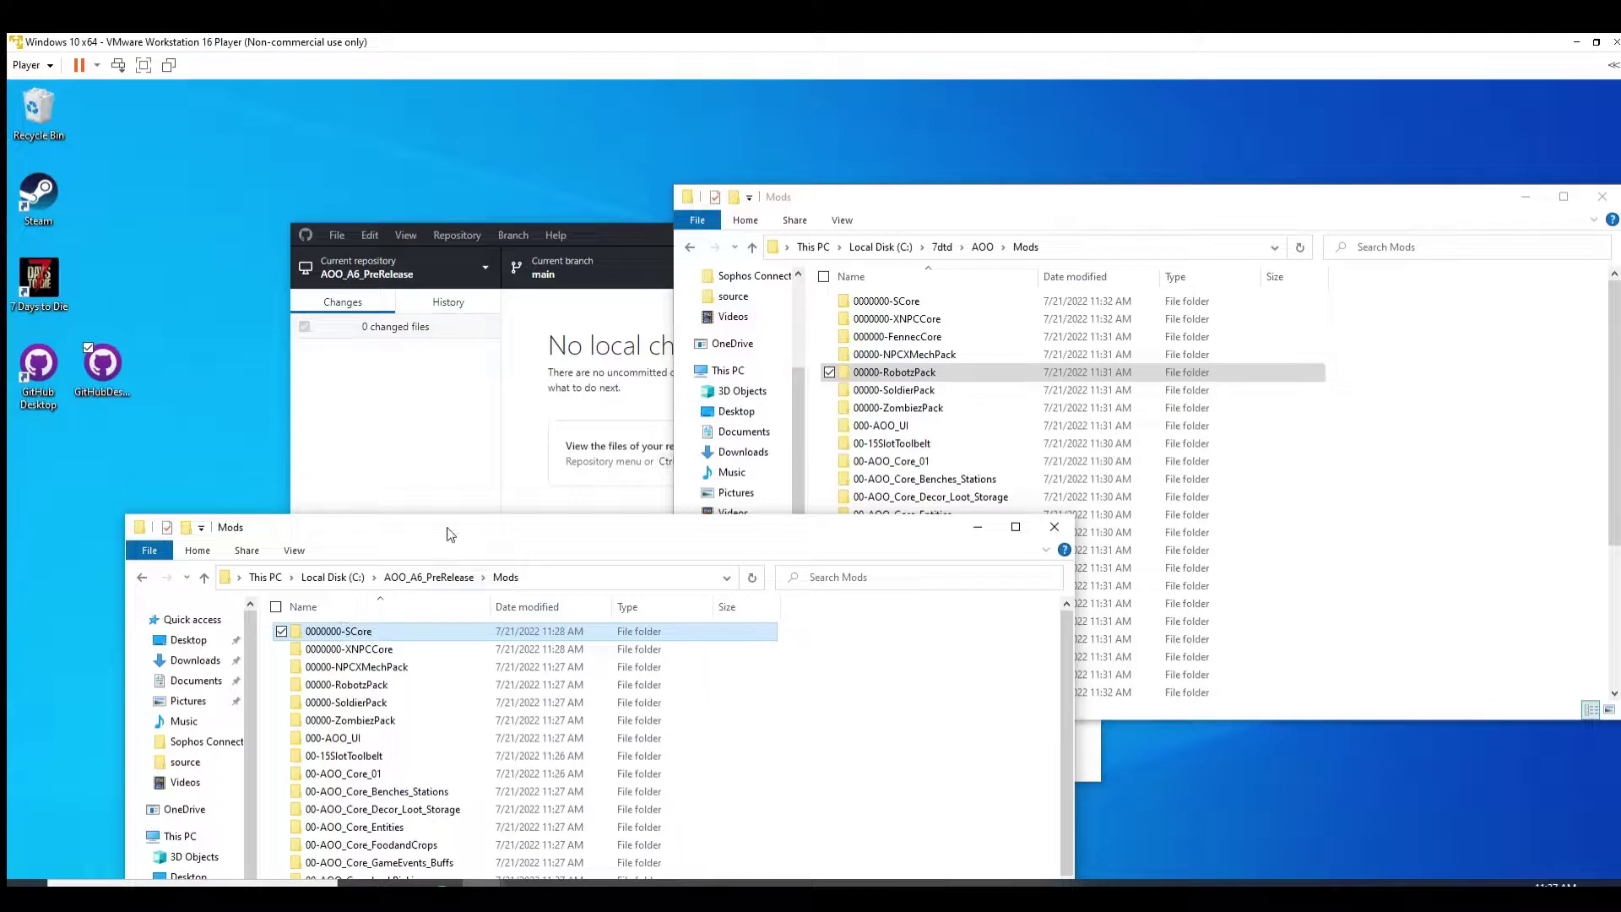
{"action": "left_click_drag", "start_coordinate": [464, 528], "coordinate": [446, 470]}
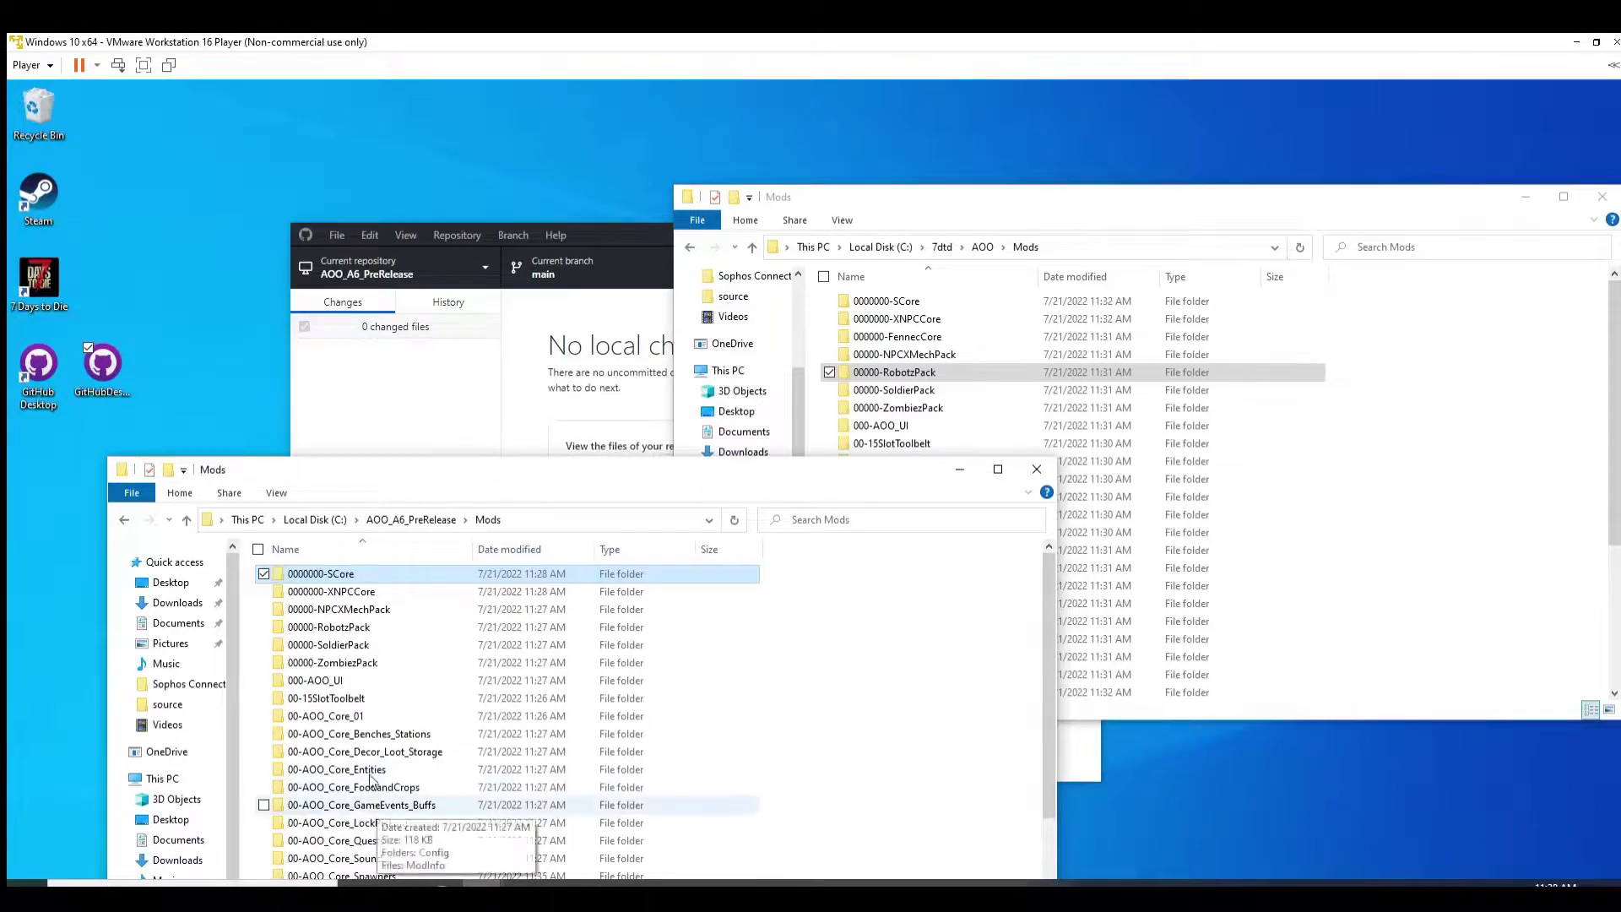
{"action": "left_click", "coordinate": [380, 804], "text": "shift"}
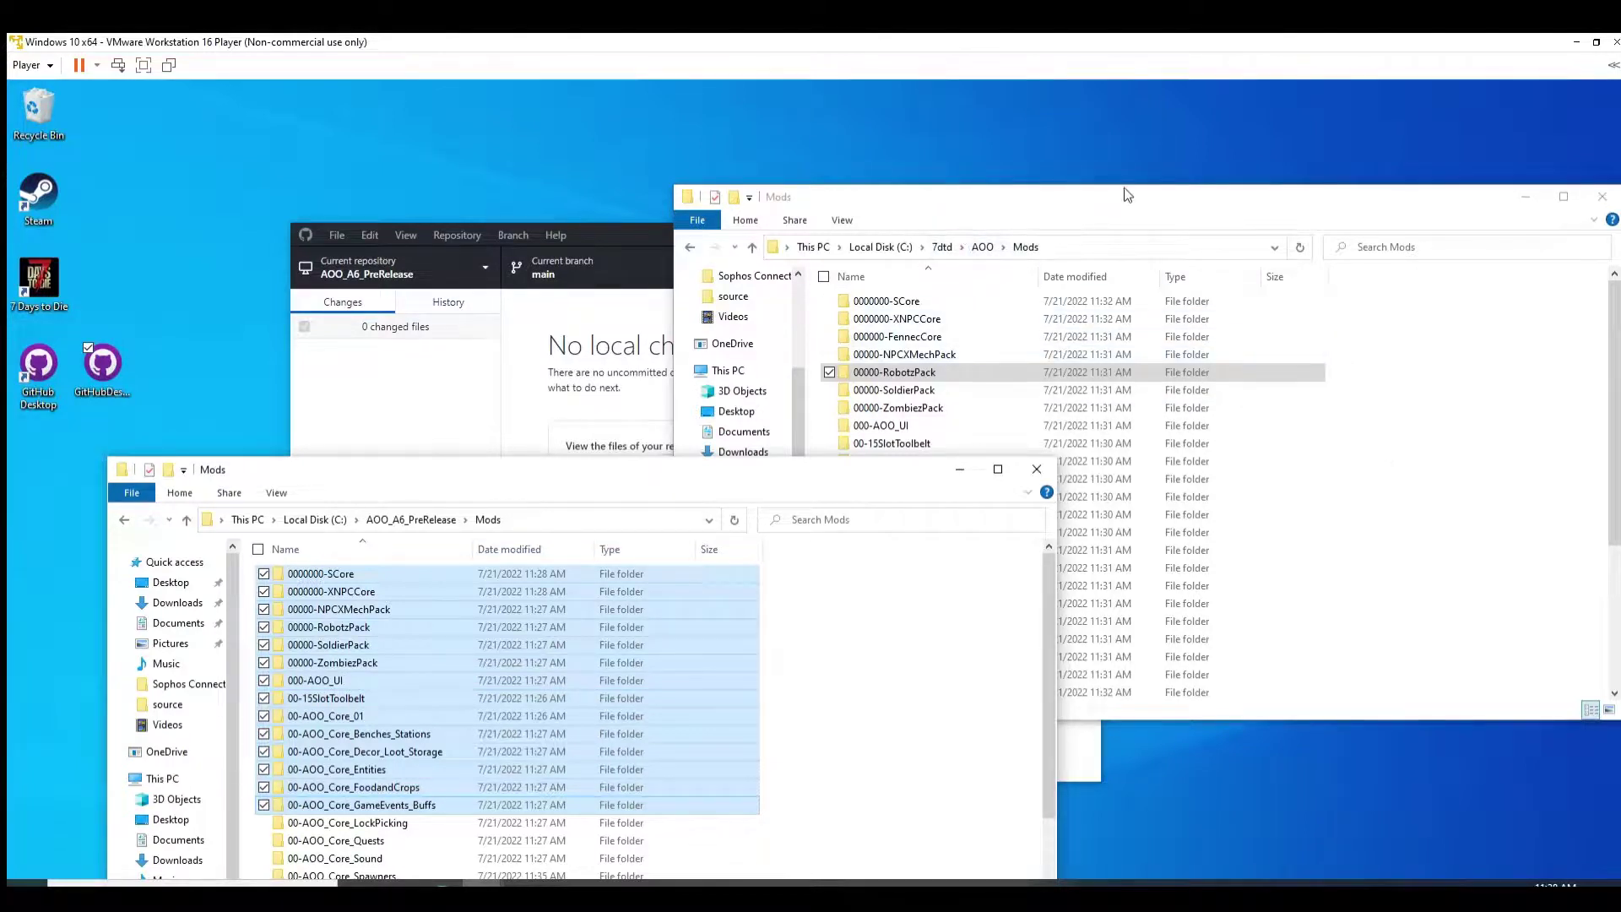
{"action": "left_click", "coordinate": [945, 196]}
Step: Scroll the game's AOO\Mods list down to TetricsDecorationsPackA20_REQUIRED and the Credits file
{"action": "scroll", "coordinate": [966, 586], "scroll_direction": "down", "scroll_amount": 4}
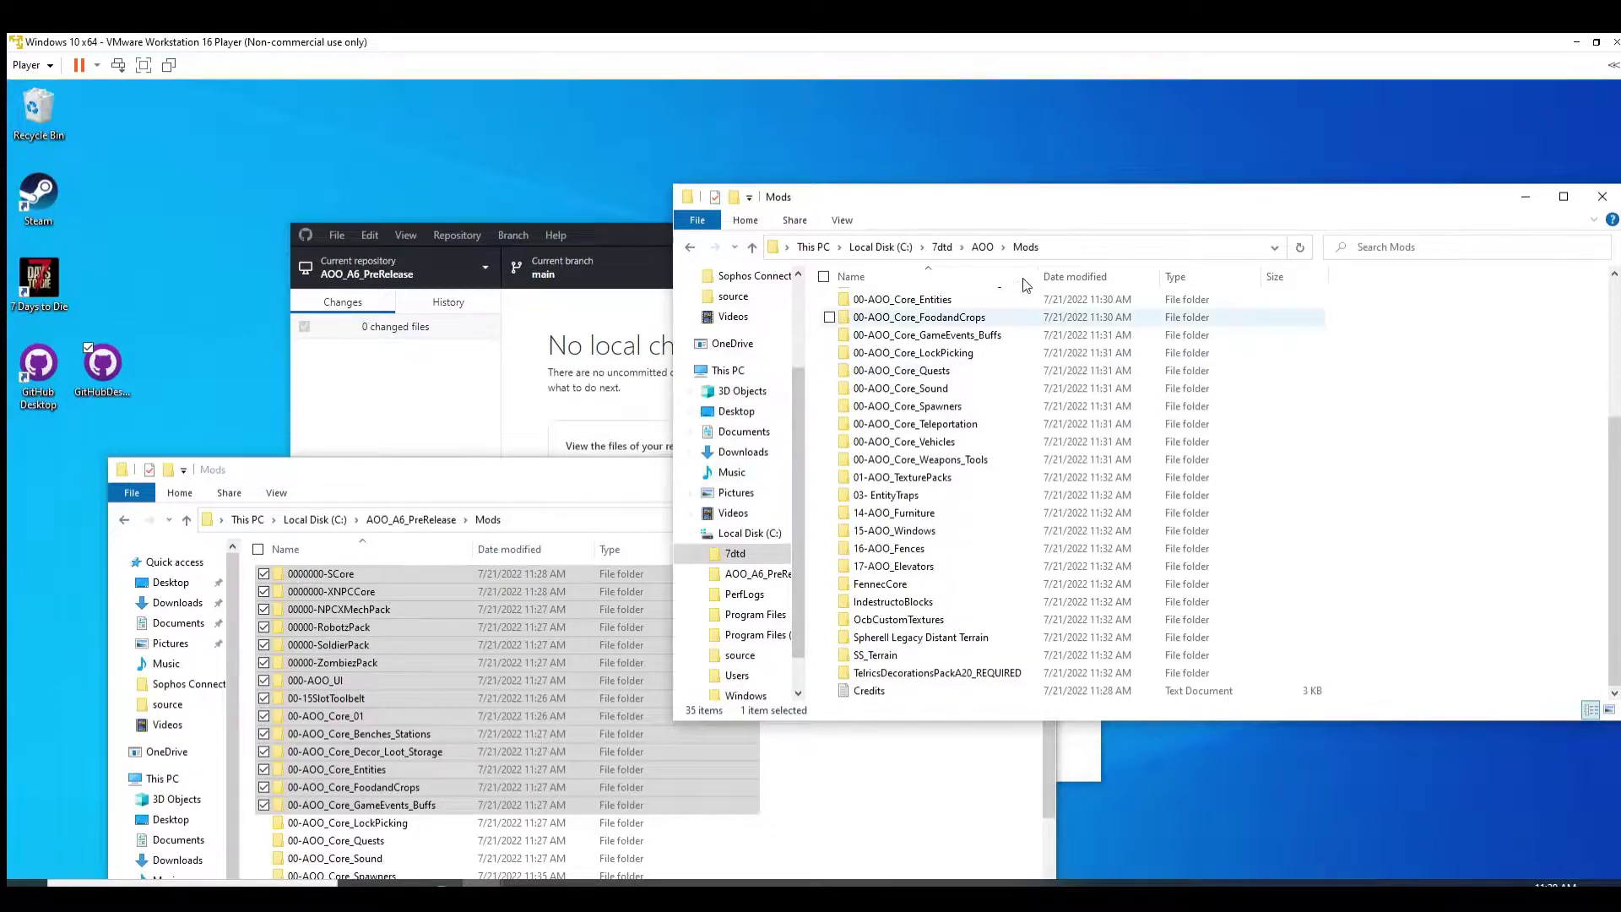
Step: Go to the Roaming folder by entering %appdata% in the address bar
{"action": "left_click", "coordinate": [1053, 240]}
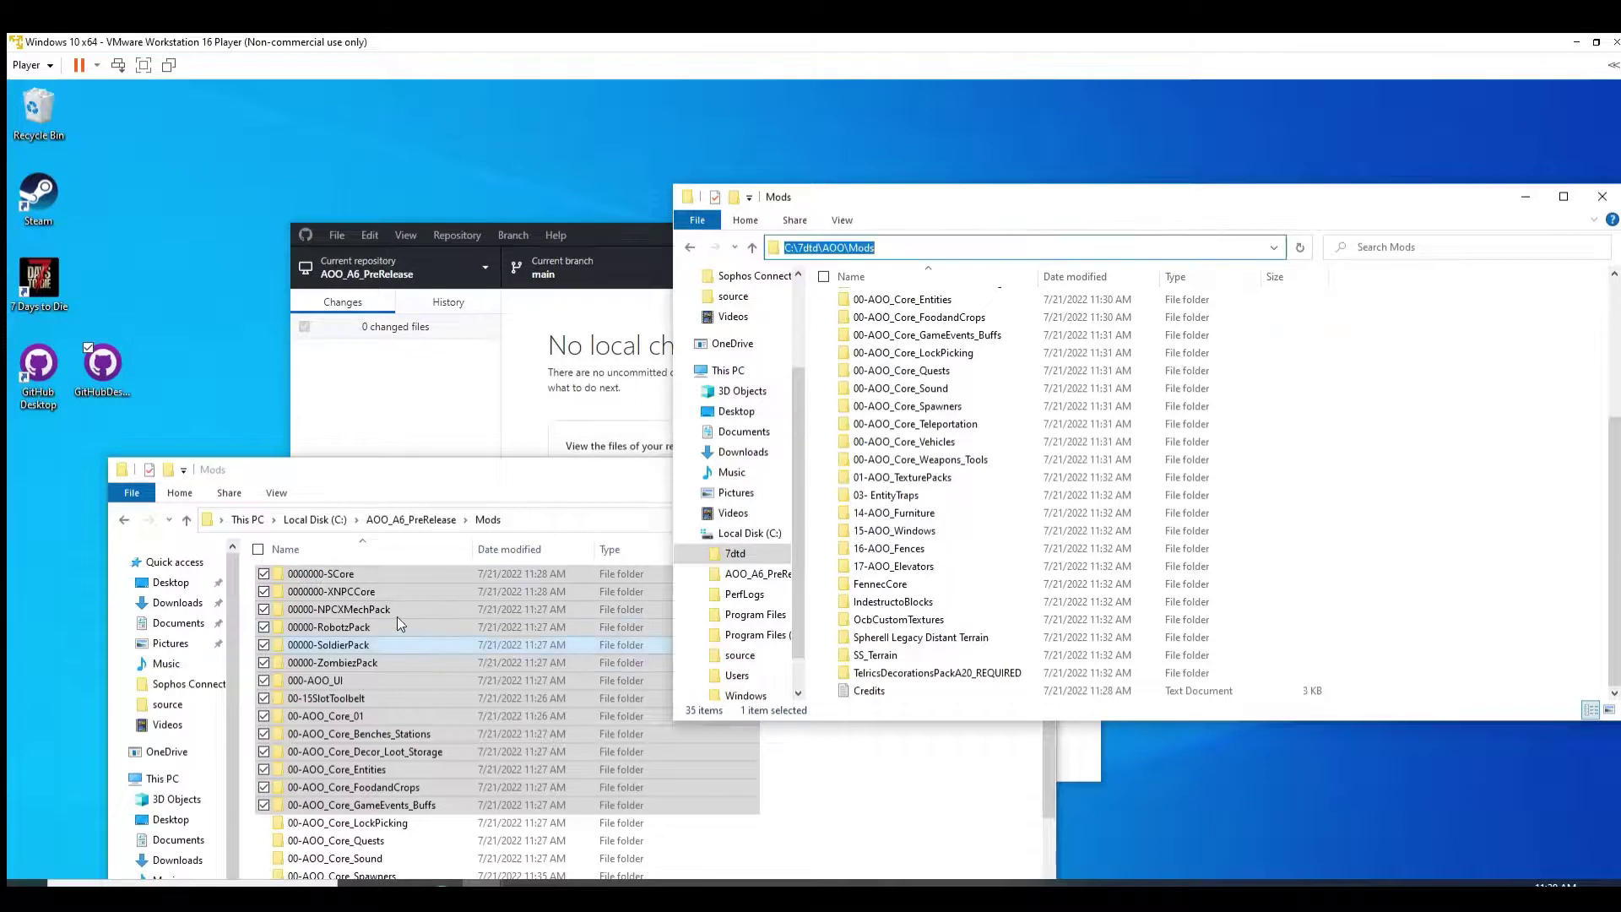
{"action": "key", "text": "End"}
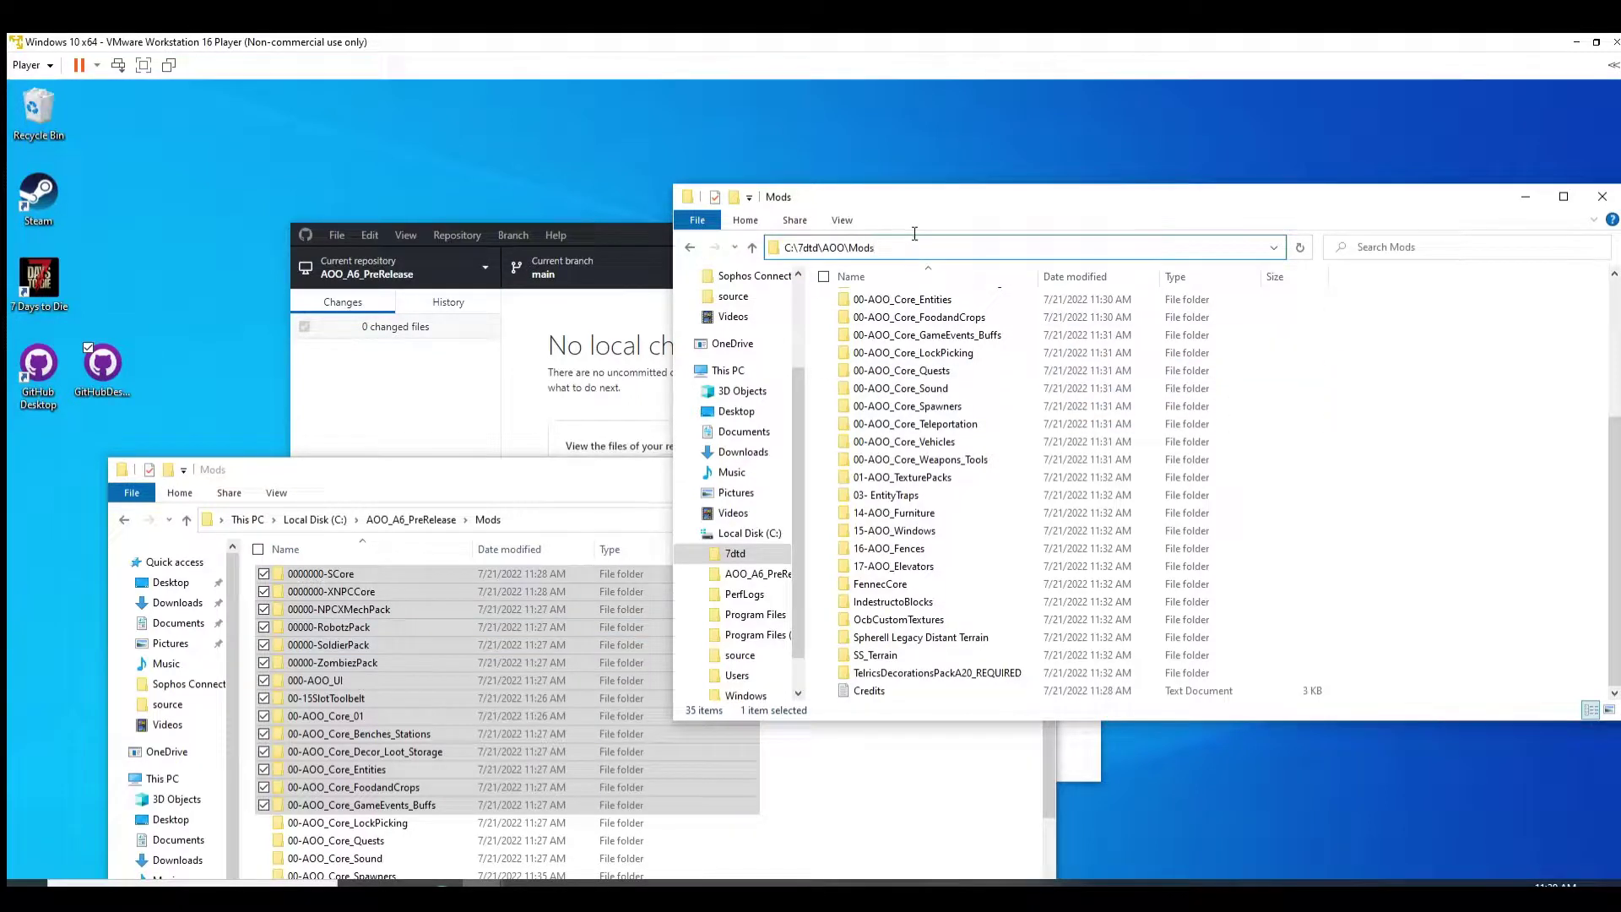
{"action": "key", "text": "BackSpace"}
{"action": "key", "text": "BackSpace"}
{"action": "key", "text": "BackSpace"}
{"action": "key", "text": "BackSpace"}
{"action": "key", "text": "BackSpace"}
{"action": "key", "text": "BackSpace"}
{"action": "key", "text": "BackSpace"}
{"action": "key", "text": "BackSpace"}
{"action": "key", "text": "BackSpace"}
{"action": "key", "text": "BackSpace"}
{"action": "key", "text": "BackSpace"}
{"action": "key", "text": "BackSpace"}
{"action": "key", "text": "BackSpace"}
{"action": "key", "text": "BackSpace"}
{"action": "key", "text": "BackSpace"}
{"action": "type", "text": "%appdata%"}
{"action": "key", "text": "Return"}
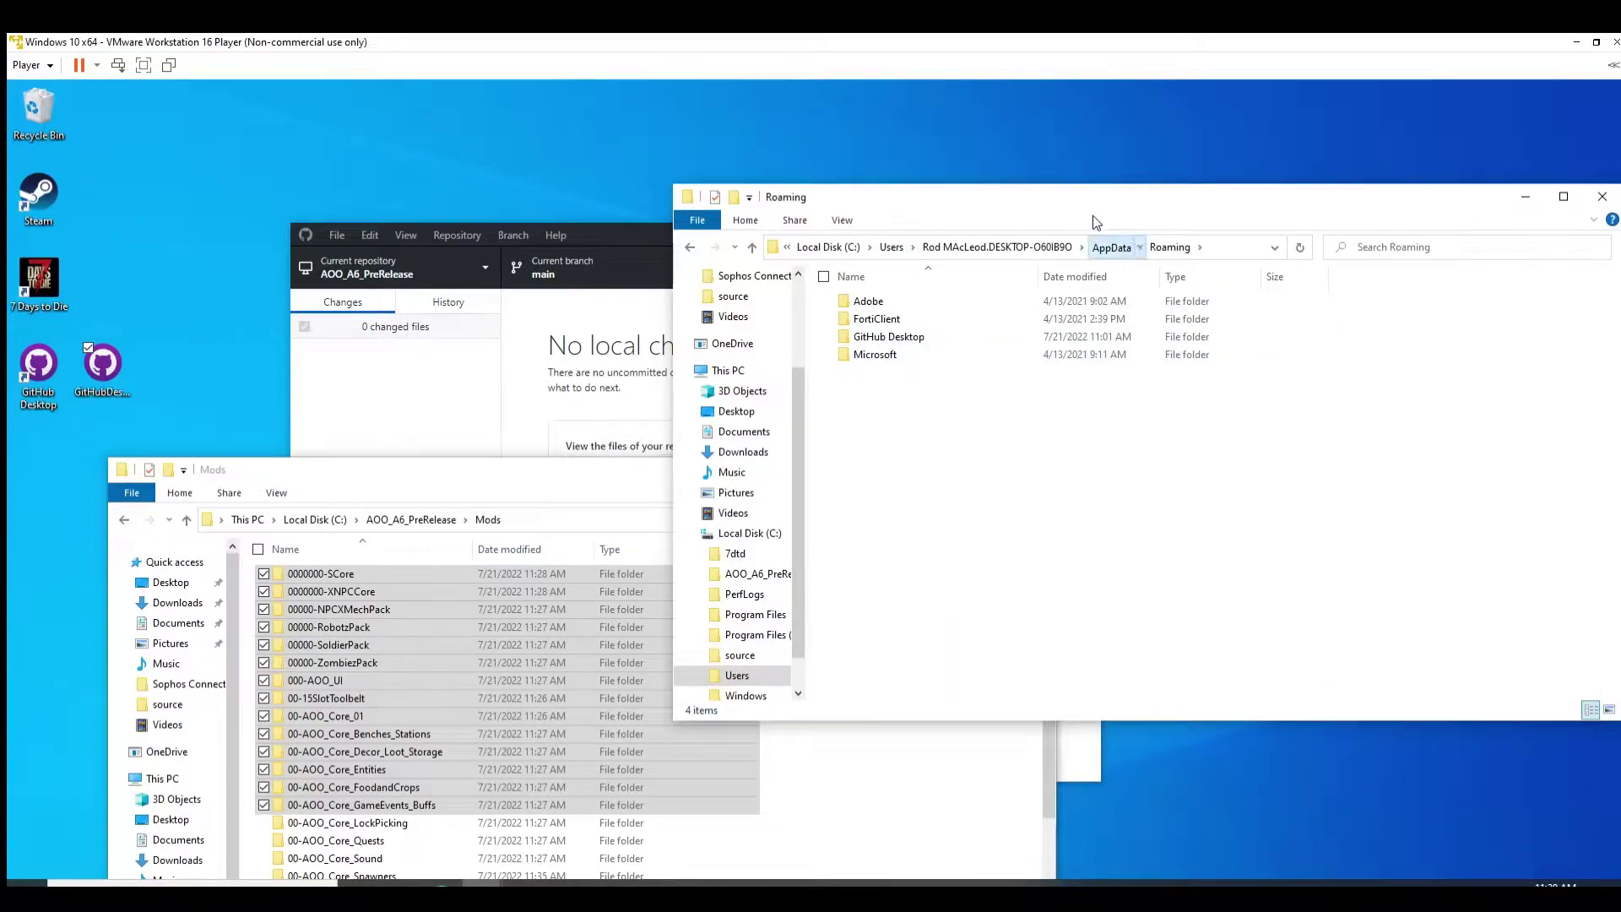
Step: Open AppData\LocalLow, return to AppData, and minimize the window
{"action": "left_click", "coordinate": [1111, 246]}
{"action": "double_click", "coordinate": [874, 318]}
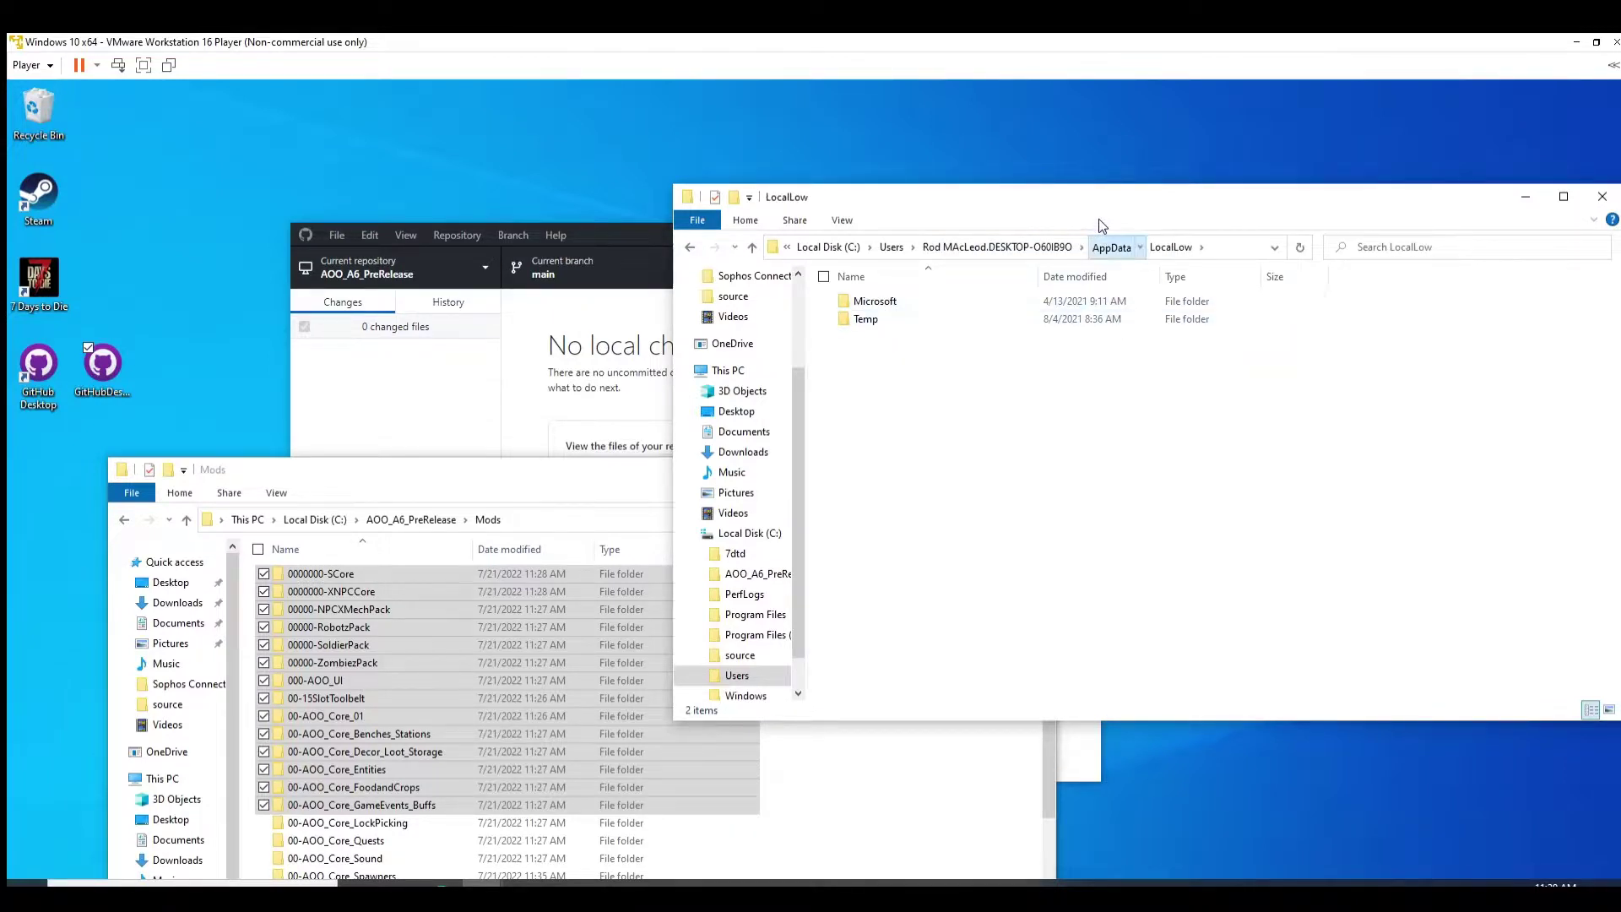
{"action": "left_click", "coordinate": [1110, 246]}
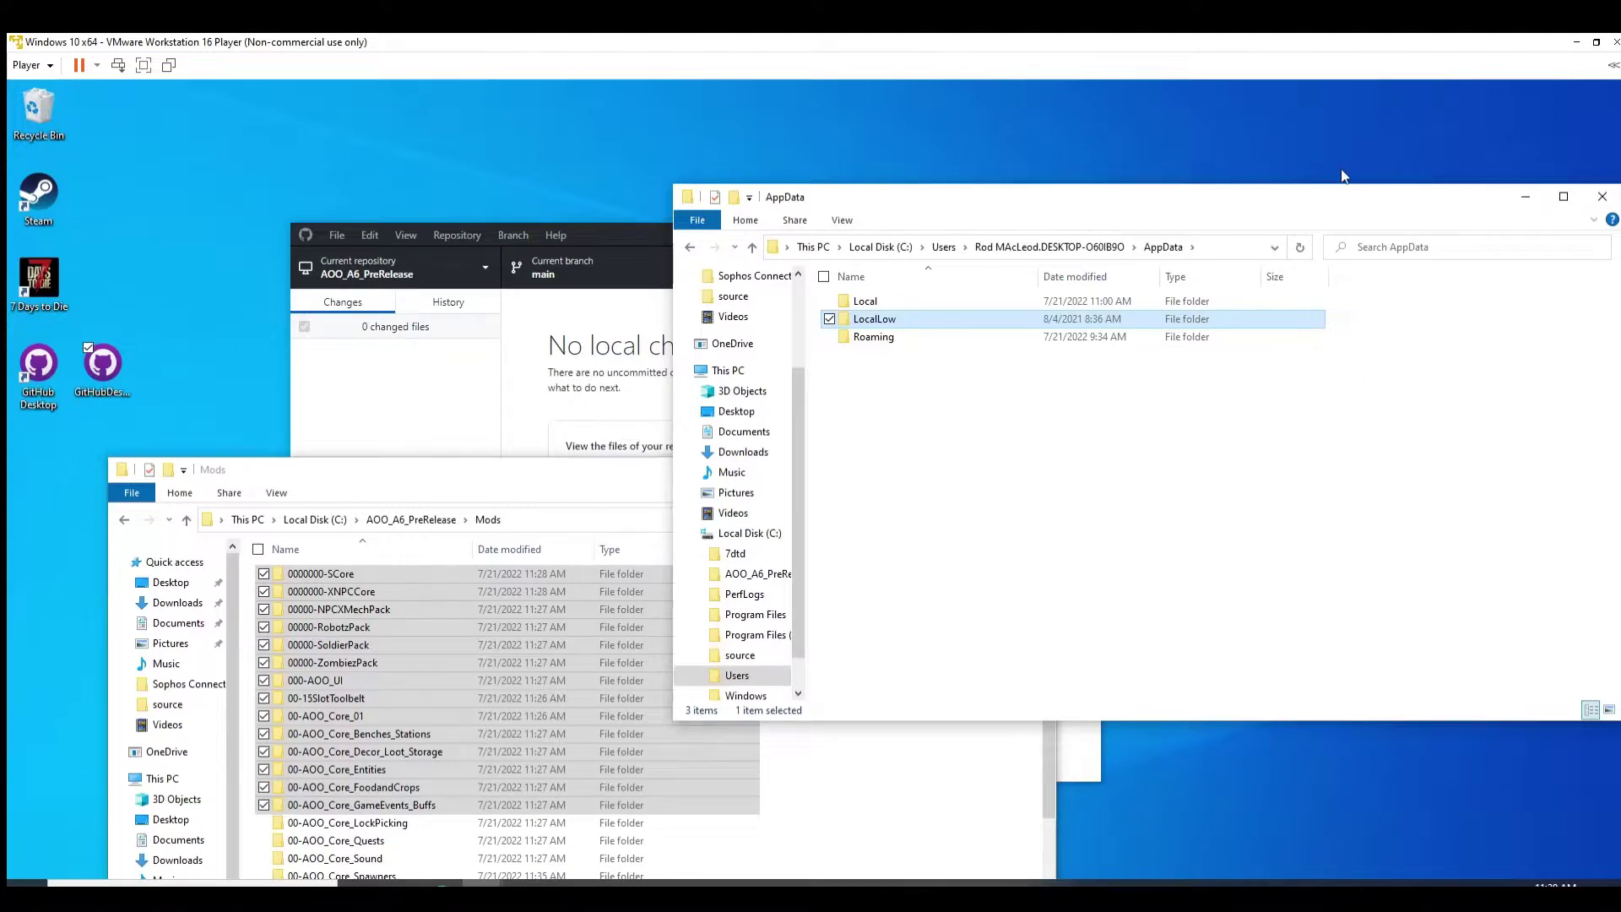
{"action": "left_click", "coordinate": [1506, 193]}
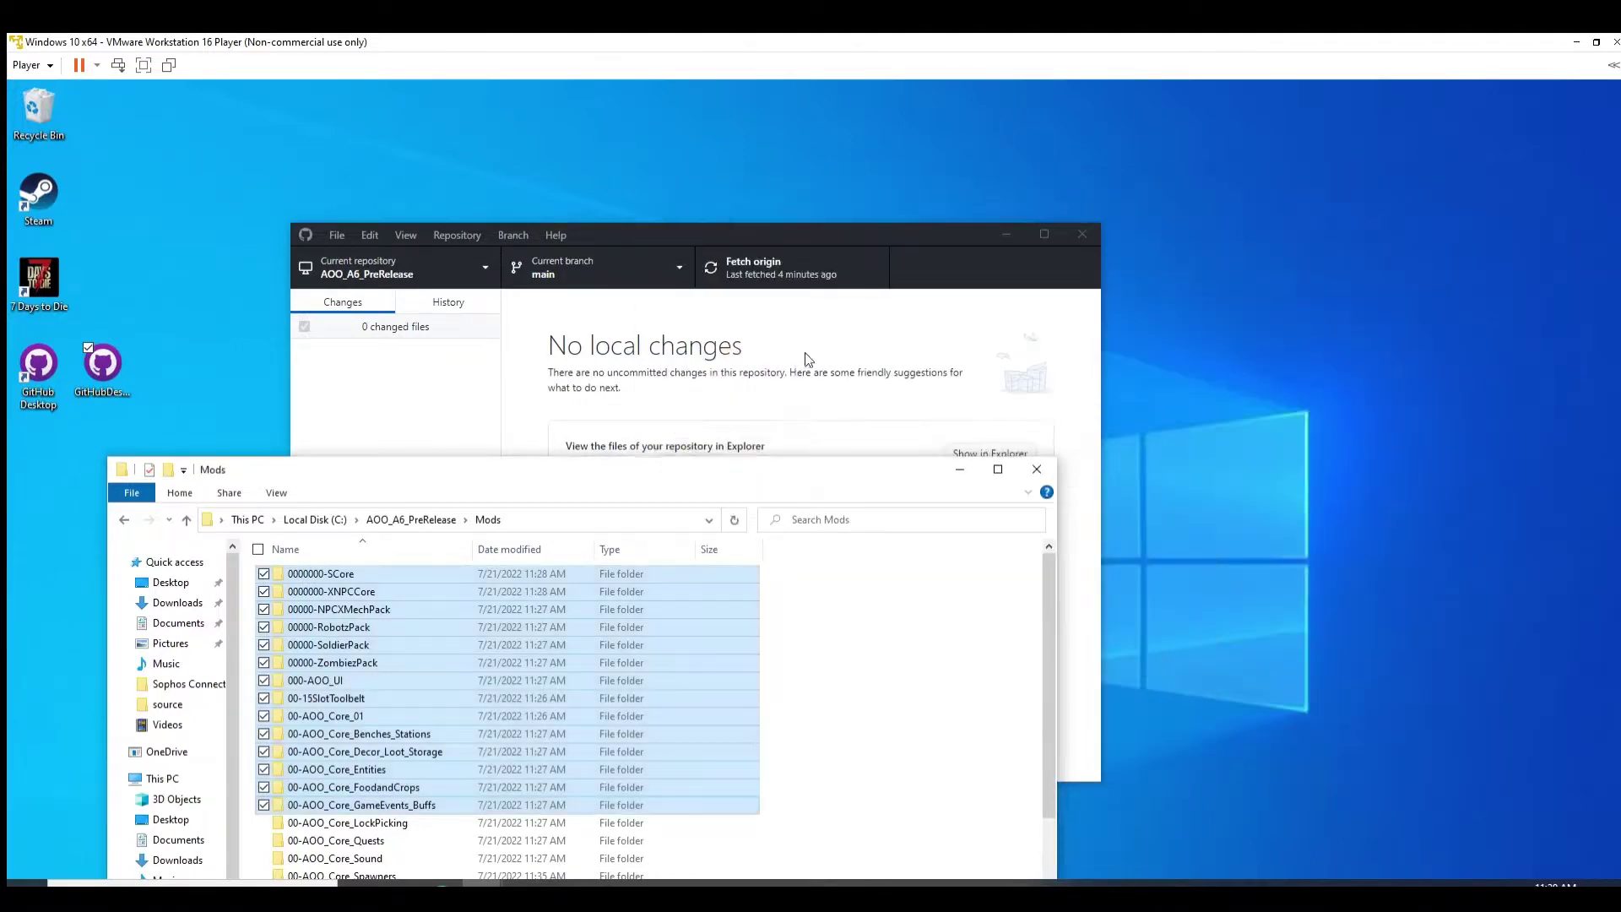
Step: Bring GitHub Desktop (AOO_A6_PreRelease, no local changes) forward and drag it right to uncover the Mods list
{"action": "left_click", "coordinate": [779, 227]}
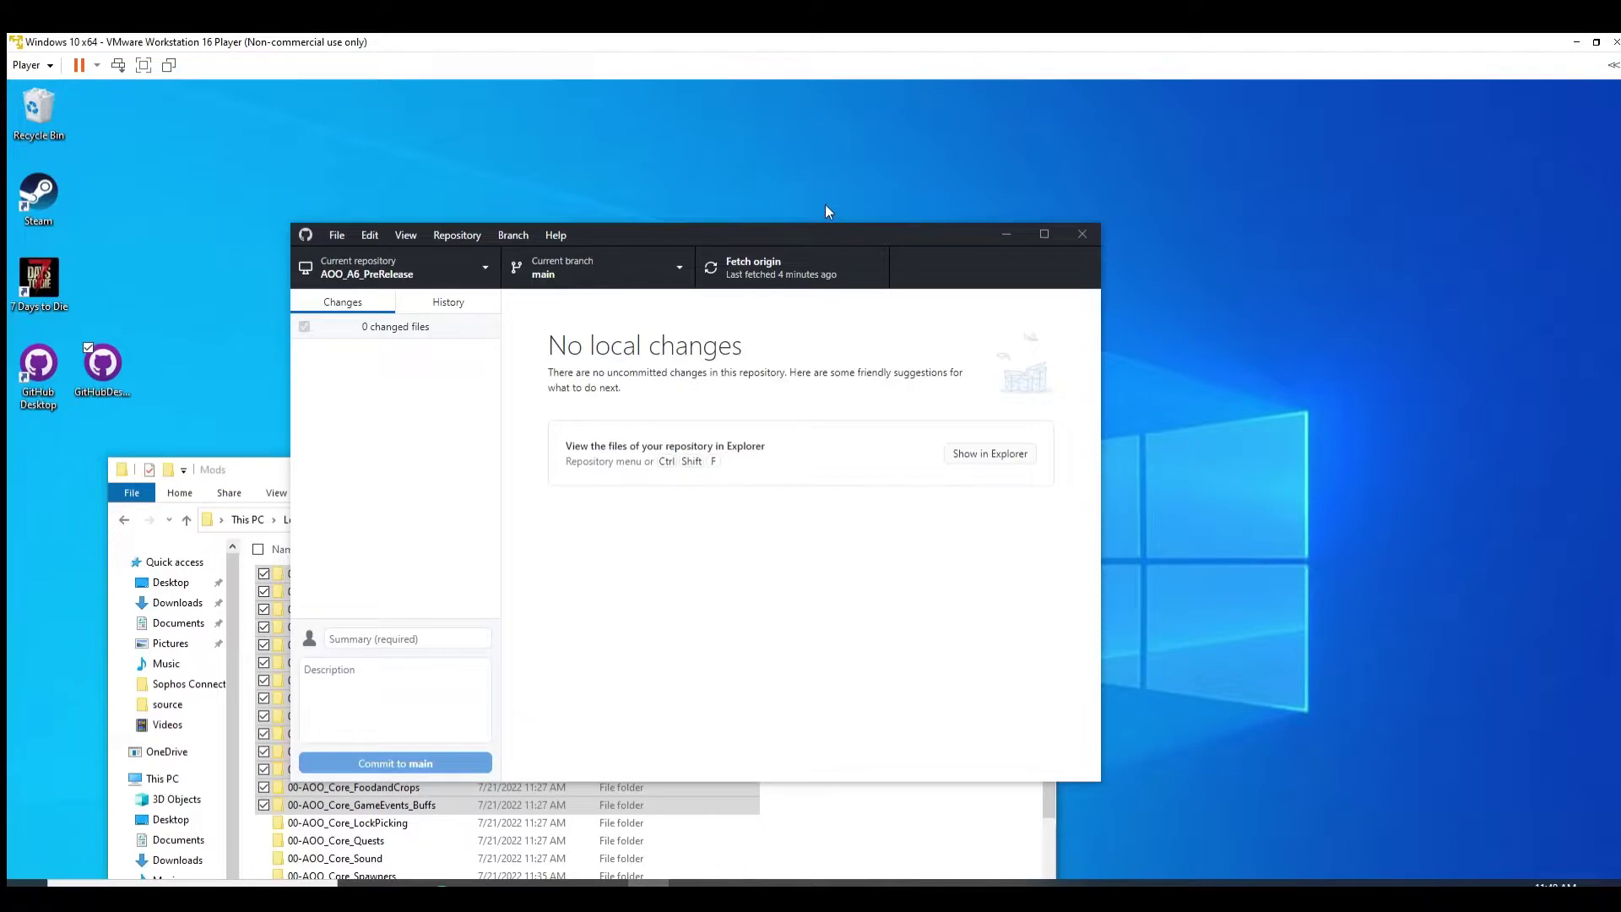
{"action": "left_click_drag", "start_coordinate": [829, 235], "coordinate": [1121, 242]}
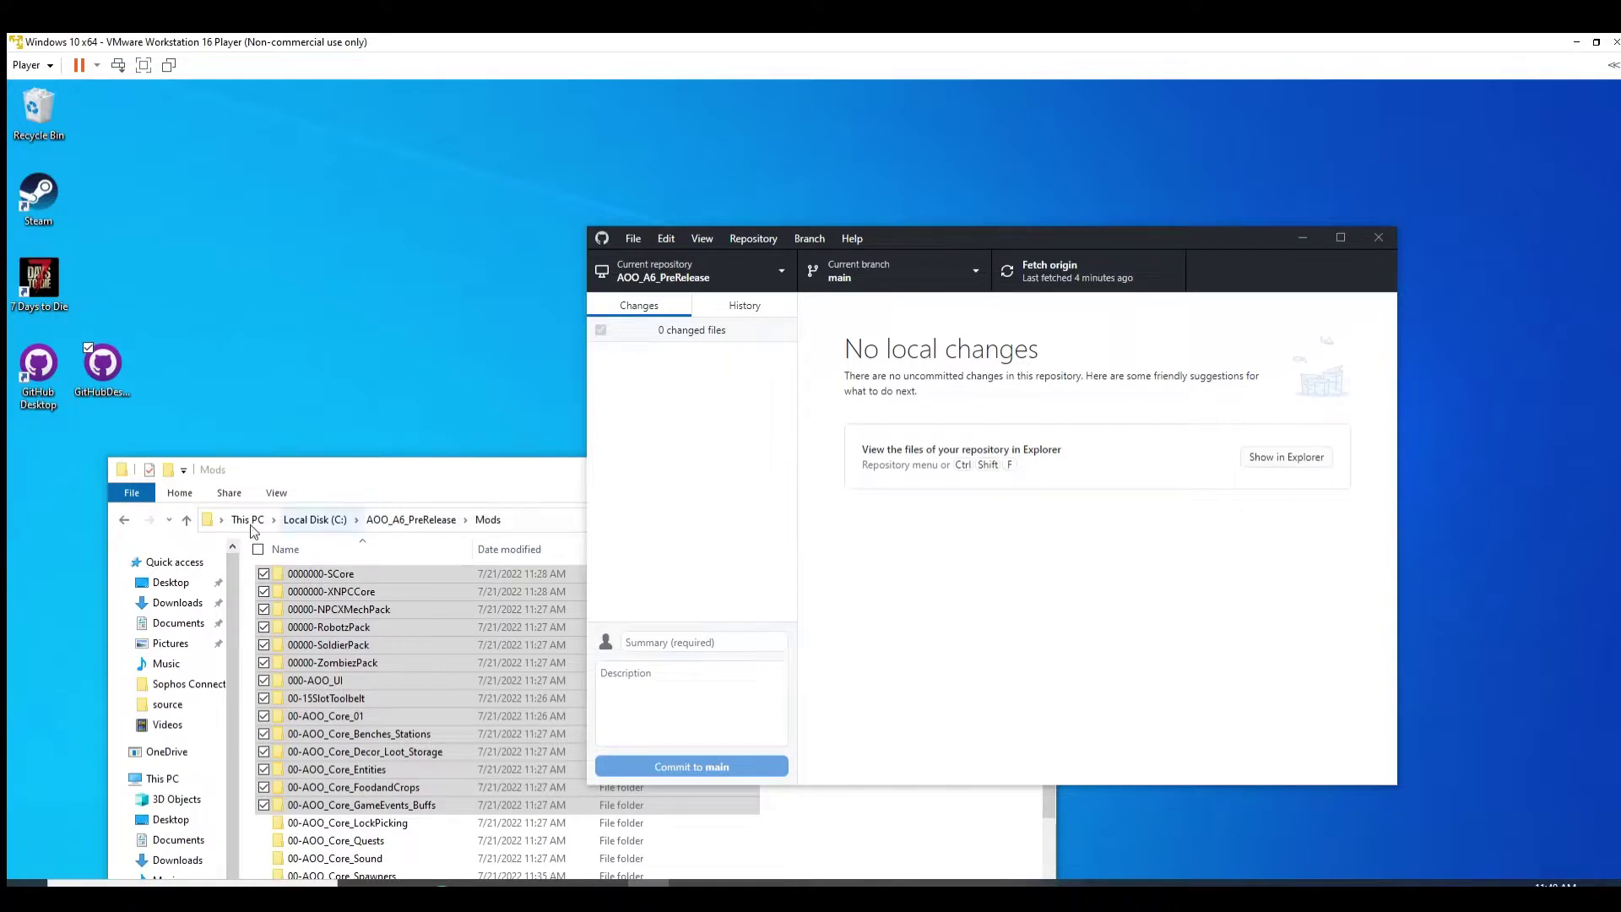
Step: Navigate the repo's Mods Explorer window up to Local Disk (C:), into 7dtd\AOO, and centre it
{"action": "left_click", "coordinate": [441, 480]}
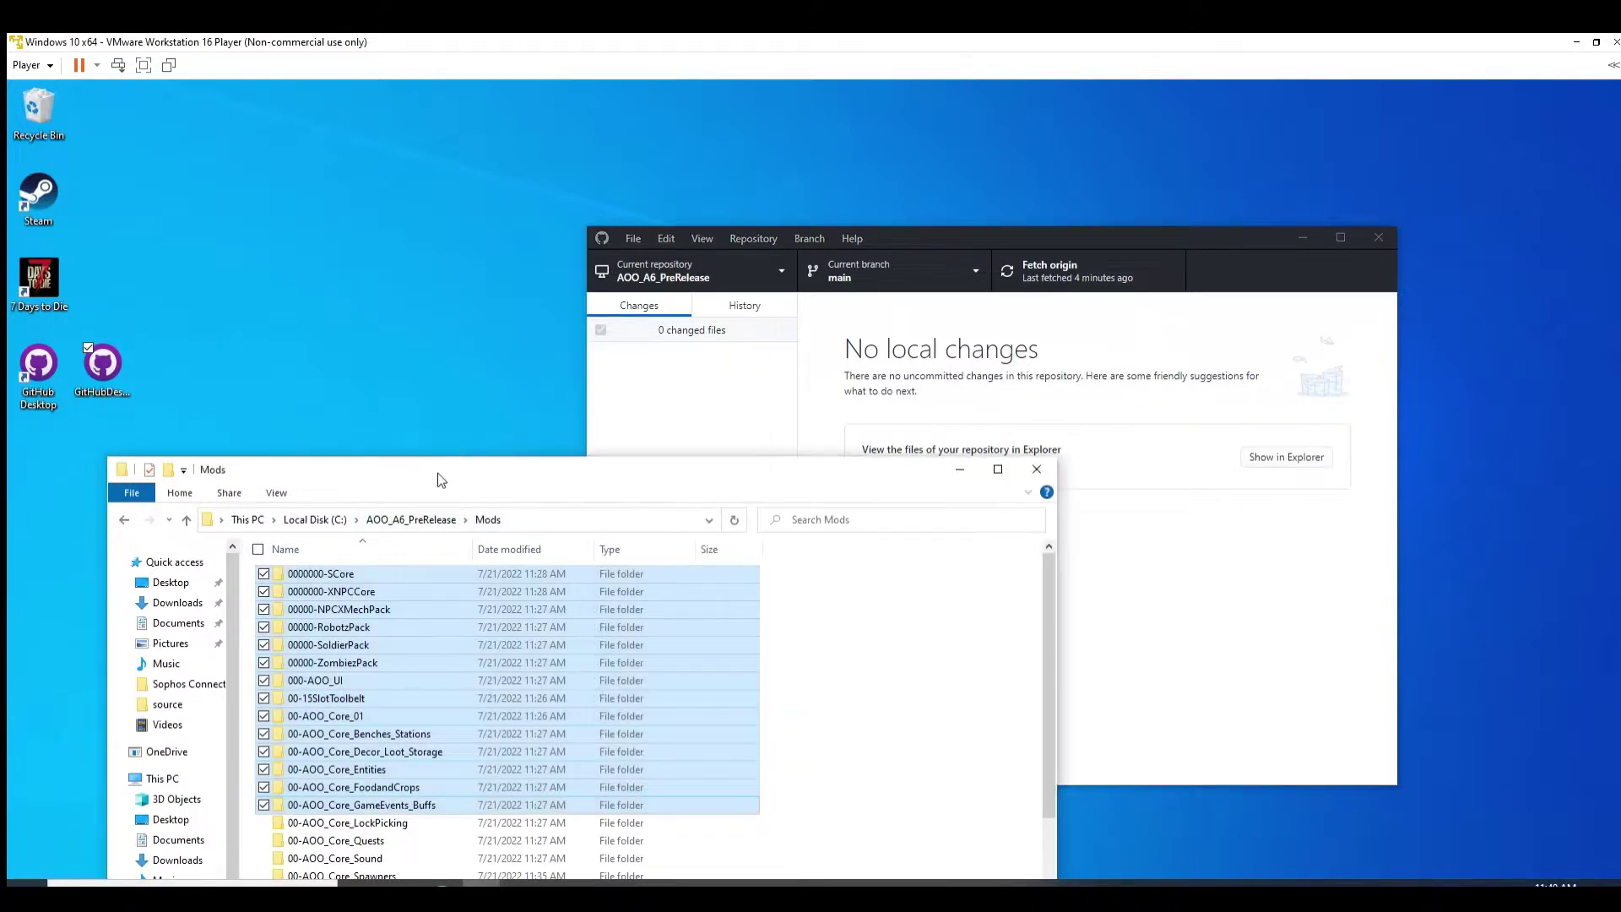
{"action": "left_click", "coordinate": [311, 518]}
{"action": "key", "text": "Up"}
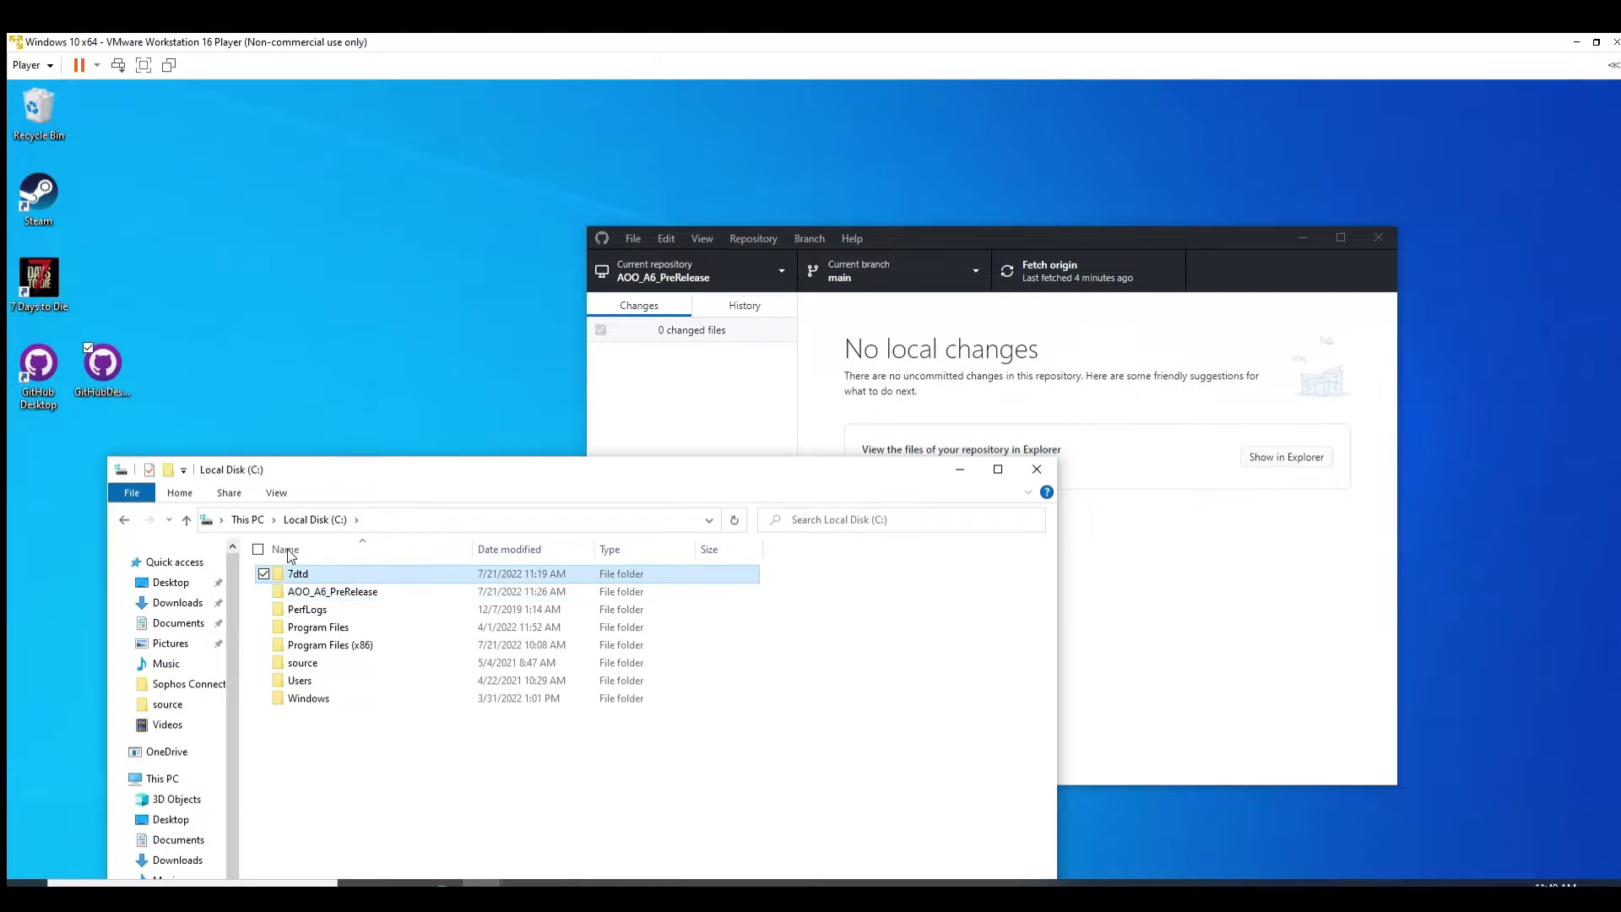
{"action": "key", "text": "Return"}
{"action": "key", "text": "Down"}
{"action": "key", "text": "Return"}
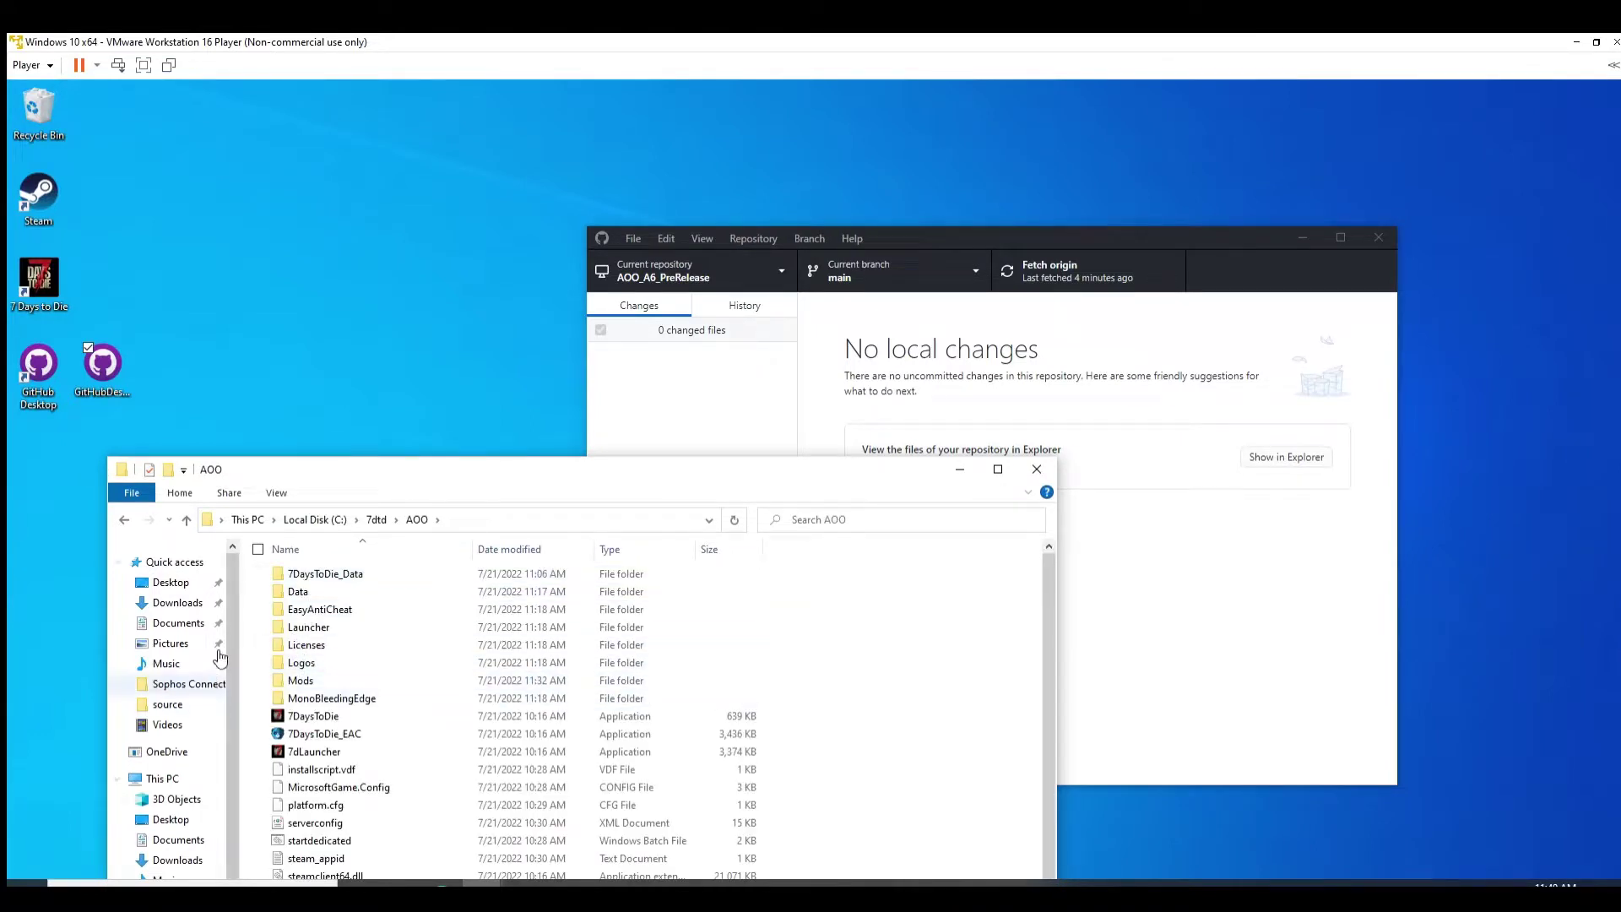
{"action": "left_click_drag", "start_coordinate": [407, 471], "coordinate": [554, 208]}
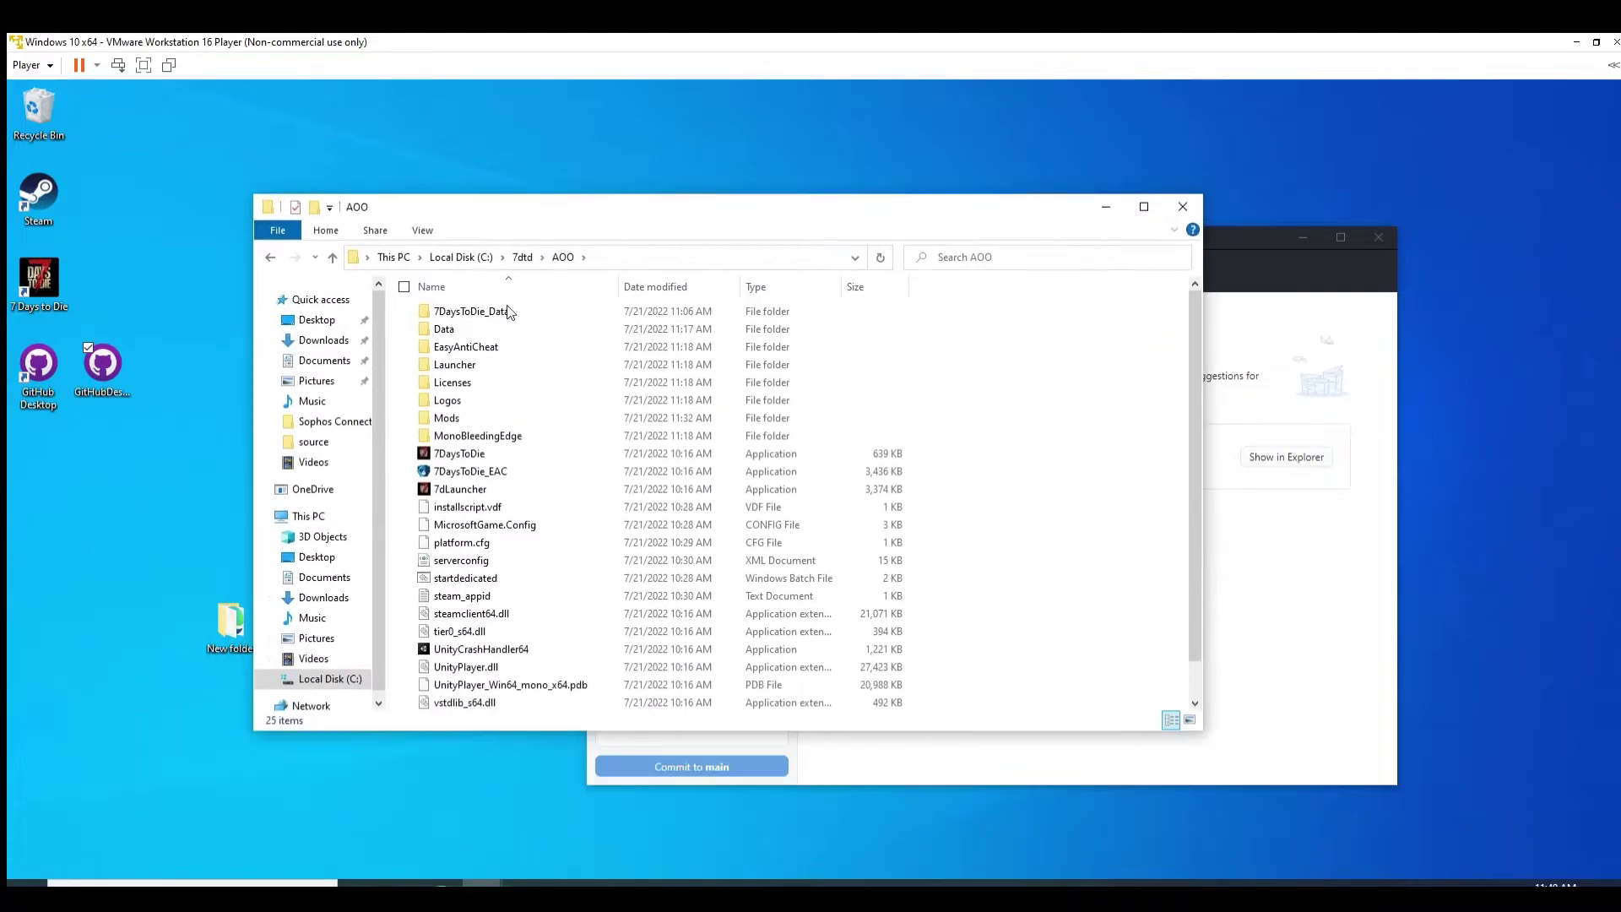
Step: Browse from Local Disk (C:) through Program Files (x86)\Steam\steamapps\common into 7 Days To Die
{"action": "left_click", "coordinate": [329, 679]}
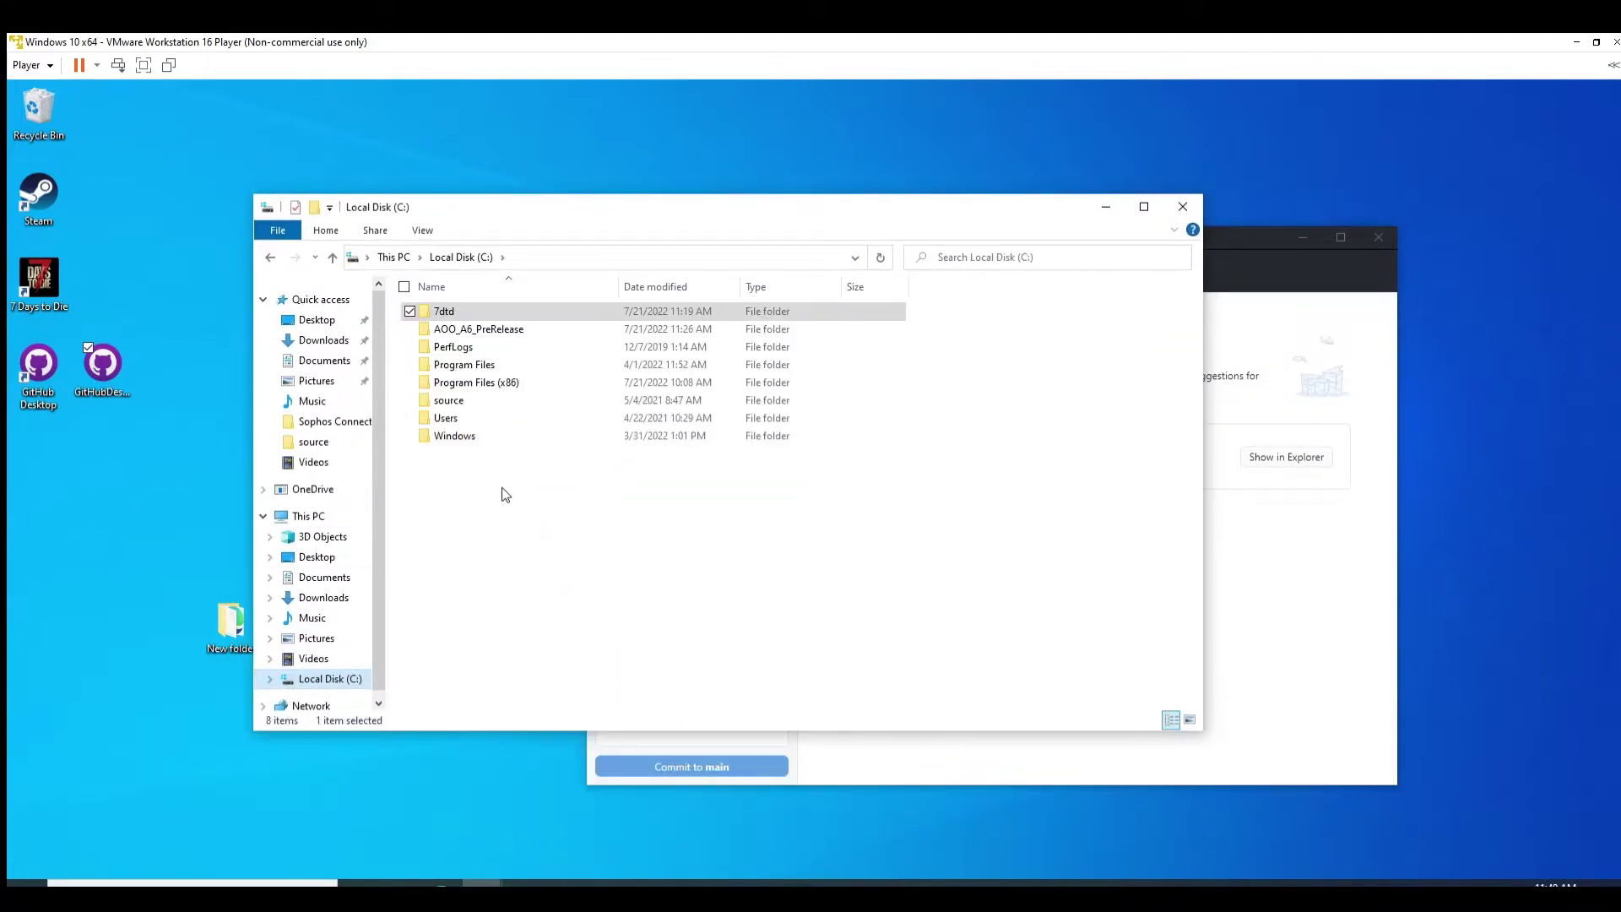
{"action": "double_click", "coordinate": [473, 383]}
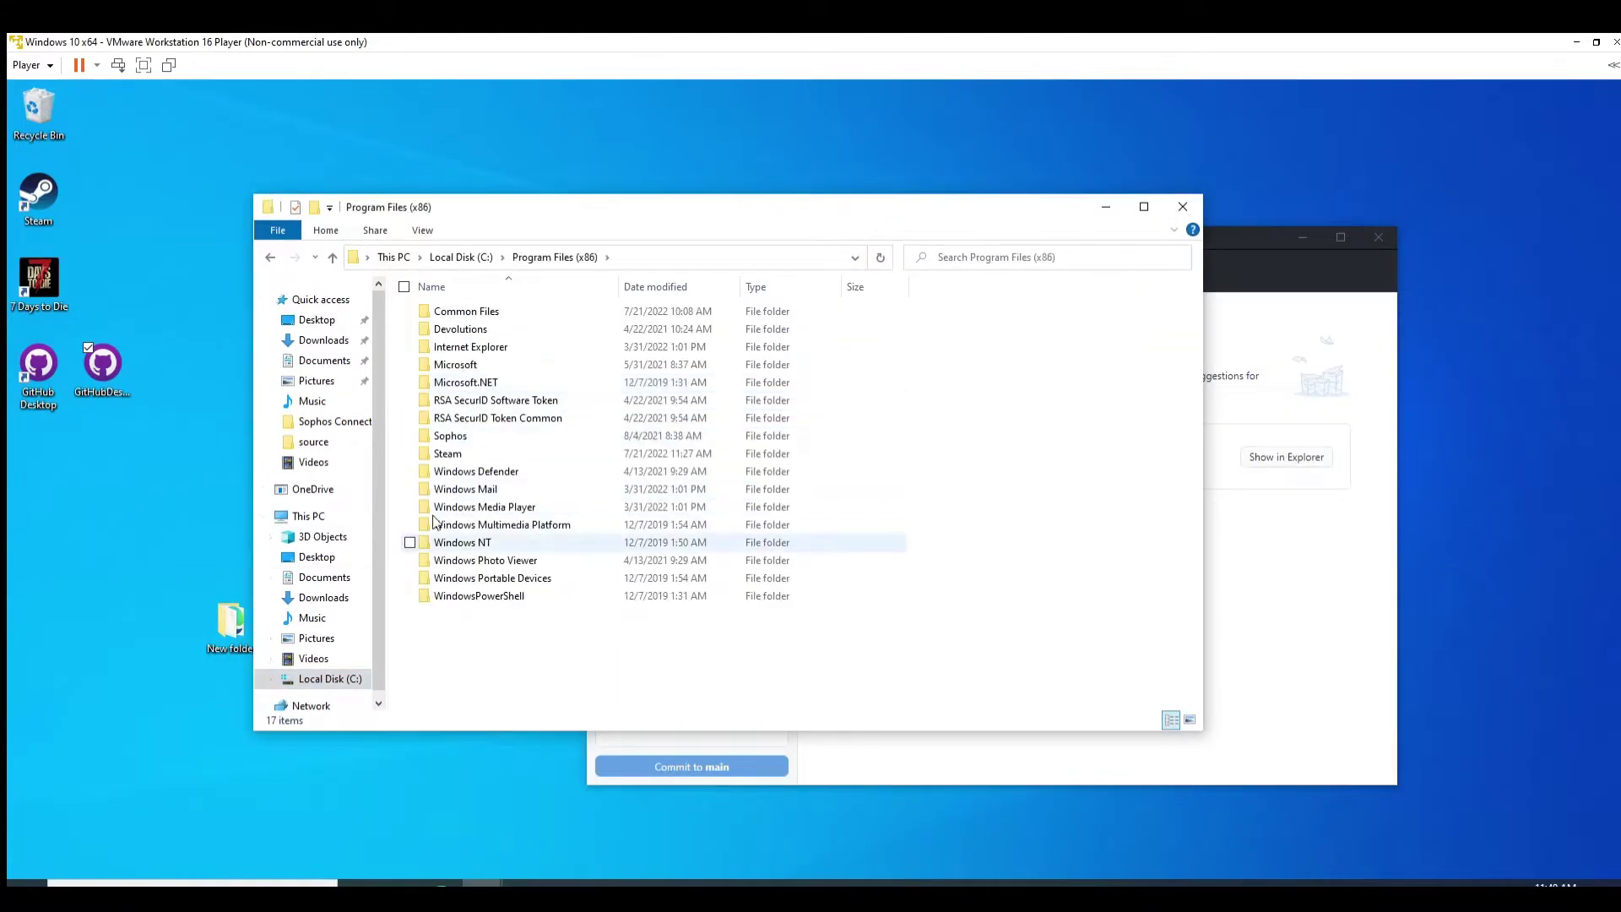
{"action": "double_click", "coordinate": [447, 454]}
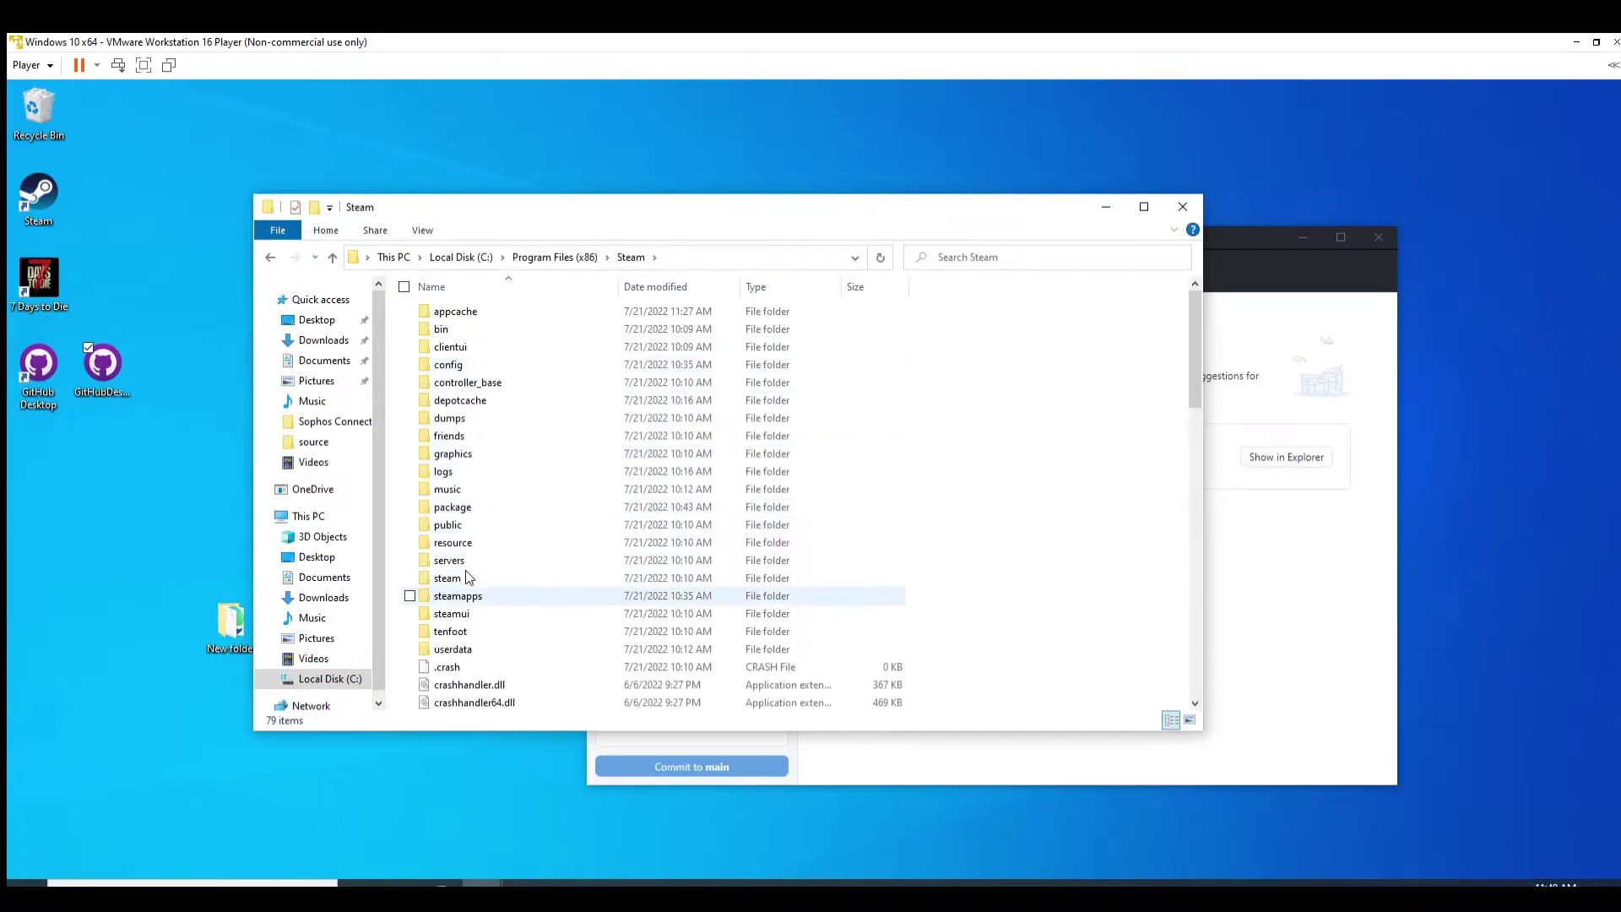
{"action": "double_click", "coordinate": [460, 592]}
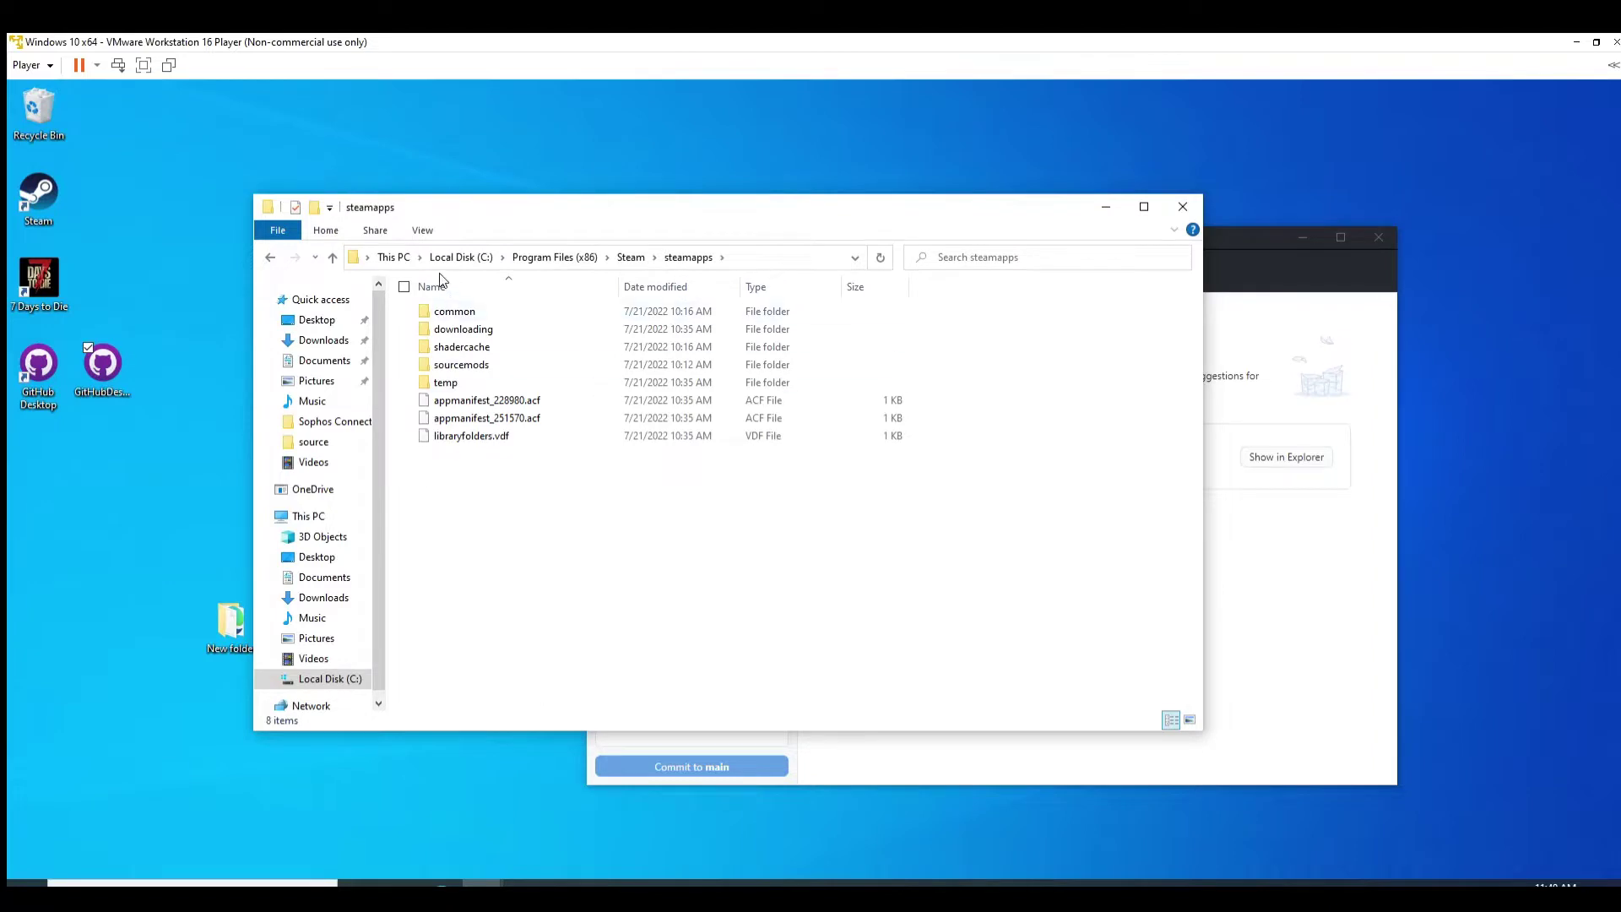
{"action": "double_click", "coordinate": [445, 309]}
{"action": "double_click", "coordinate": [462, 311]}
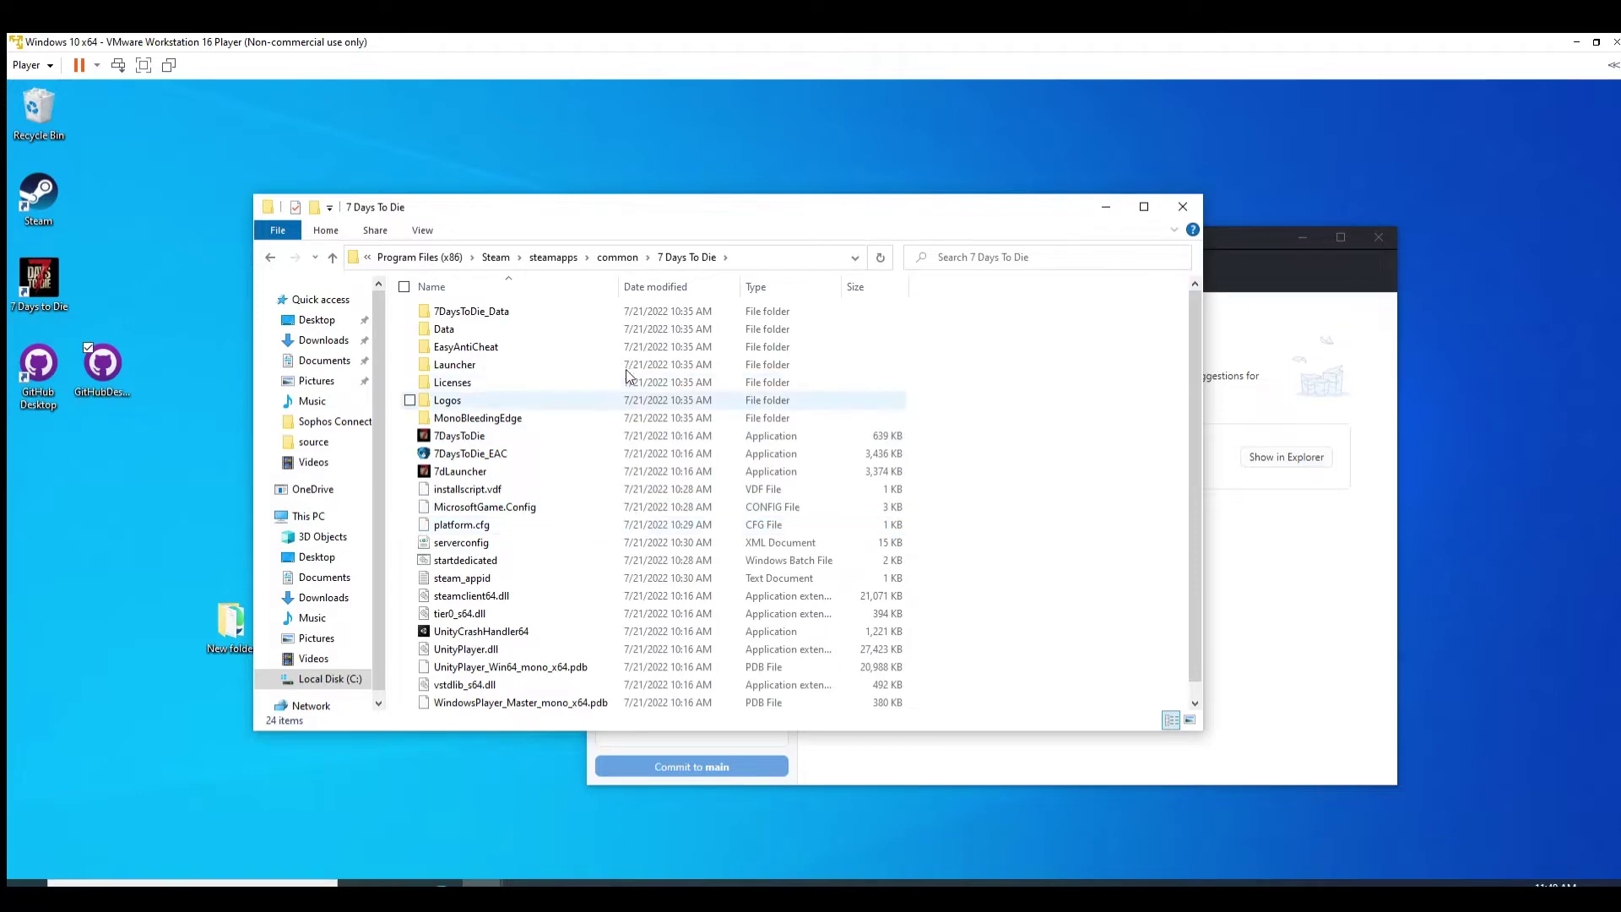
Step: Reposition the 7 Days To Die Explorer window and select the 7DaysToDie game executable
{"action": "left_click_drag", "start_coordinate": [773, 175], "coordinate": [1062, 159]}
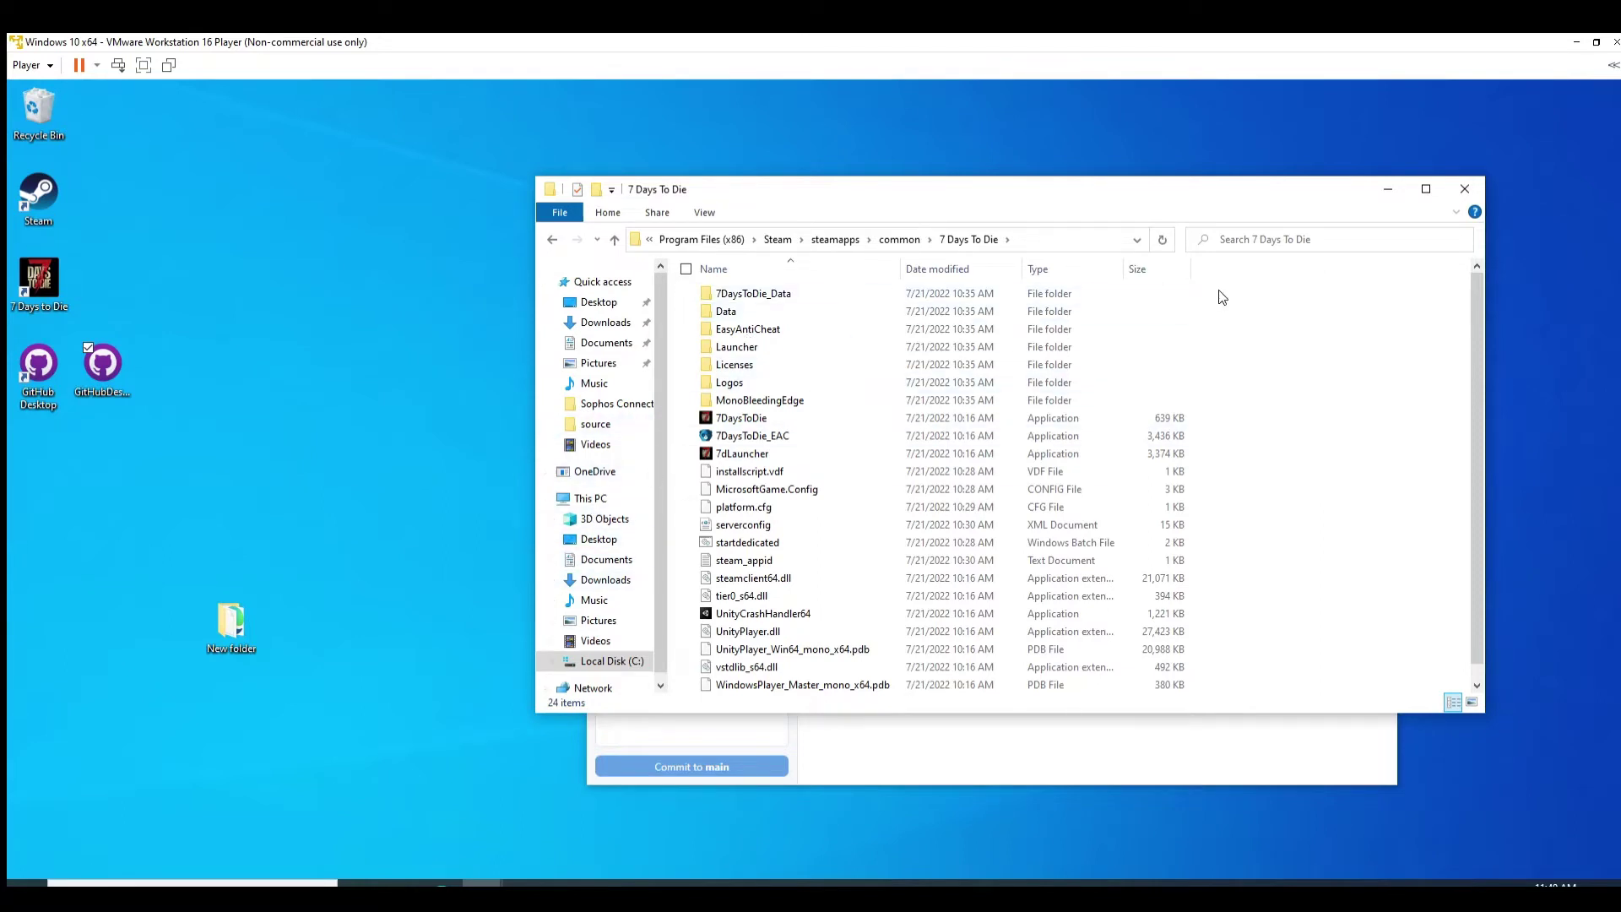
{"action": "left_click_drag", "start_coordinate": [1148, 185], "coordinate": [1052, 187]}
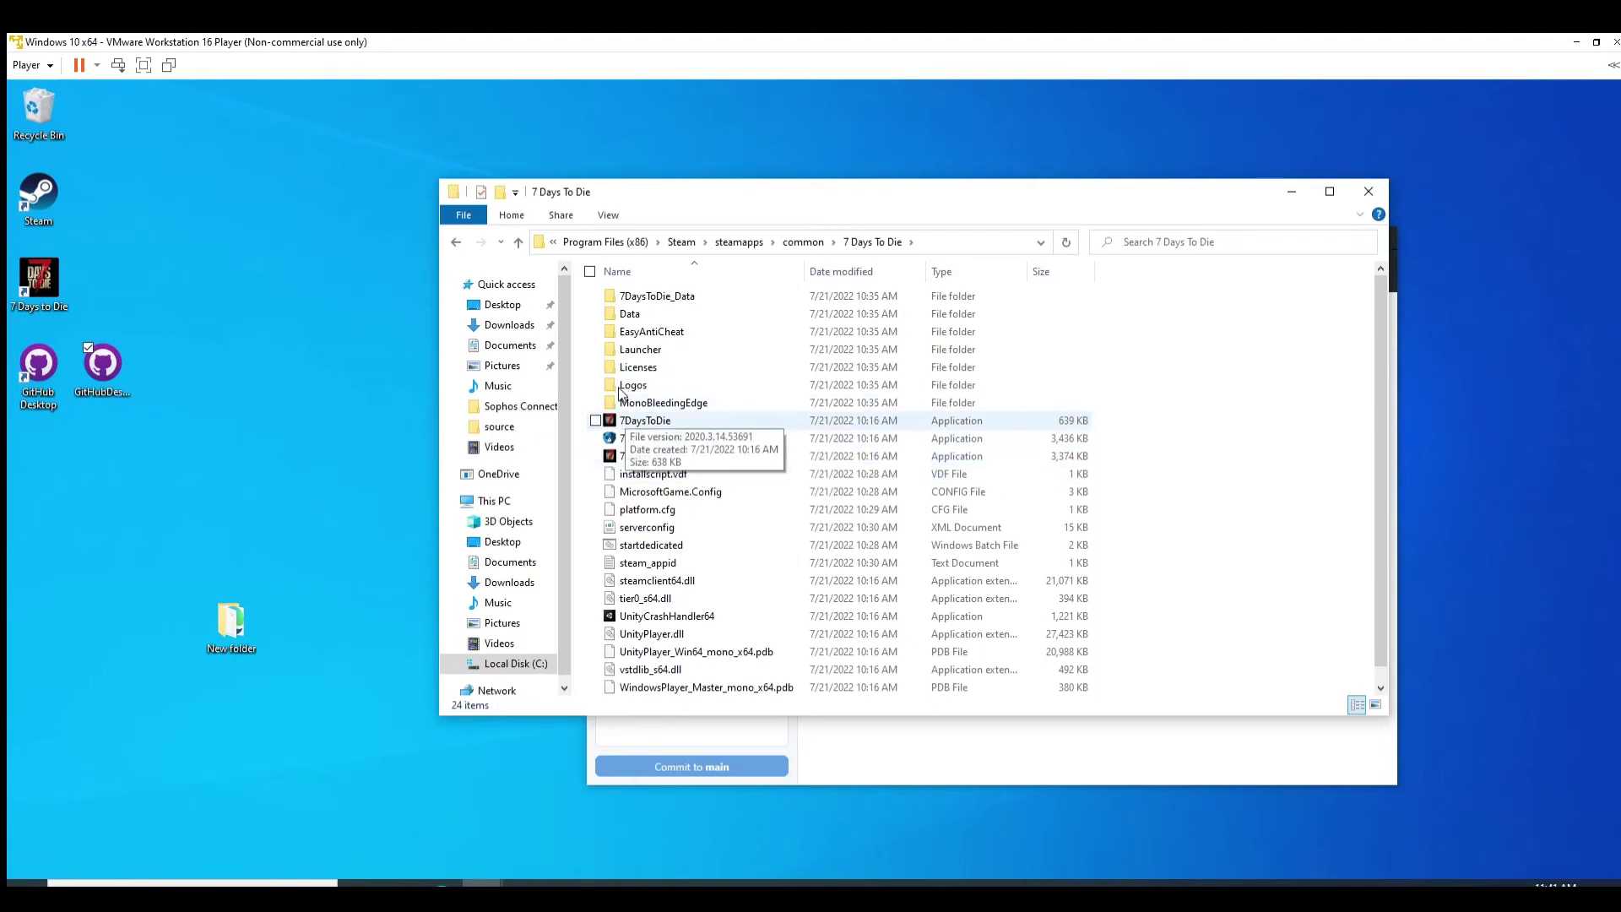
{"action": "left_click", "coordinate": [629, 420]}
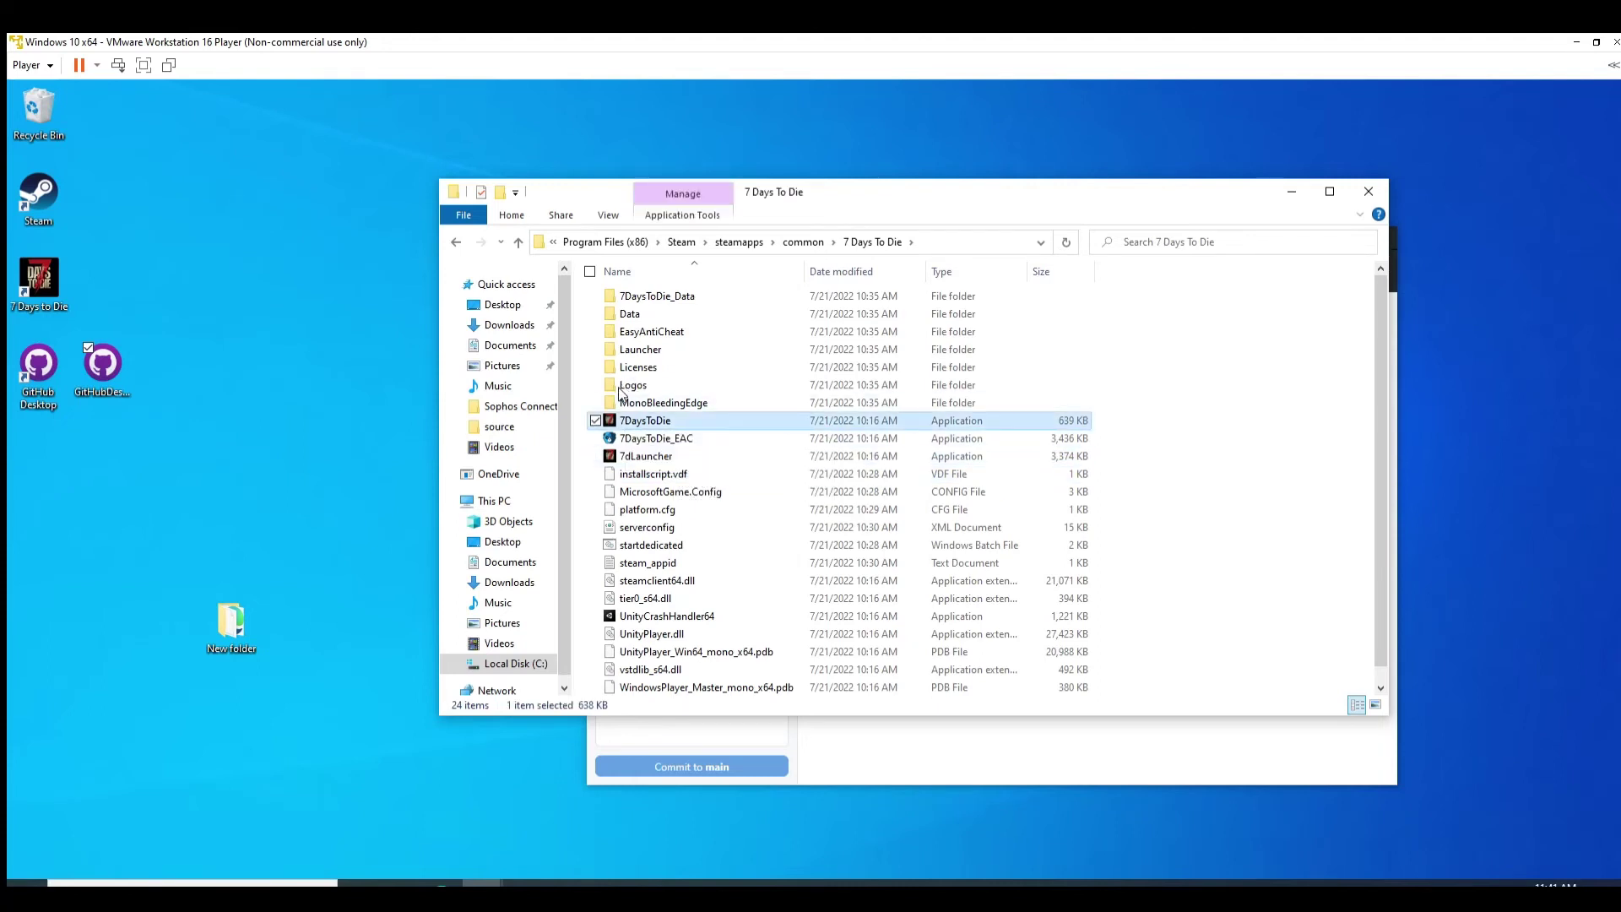